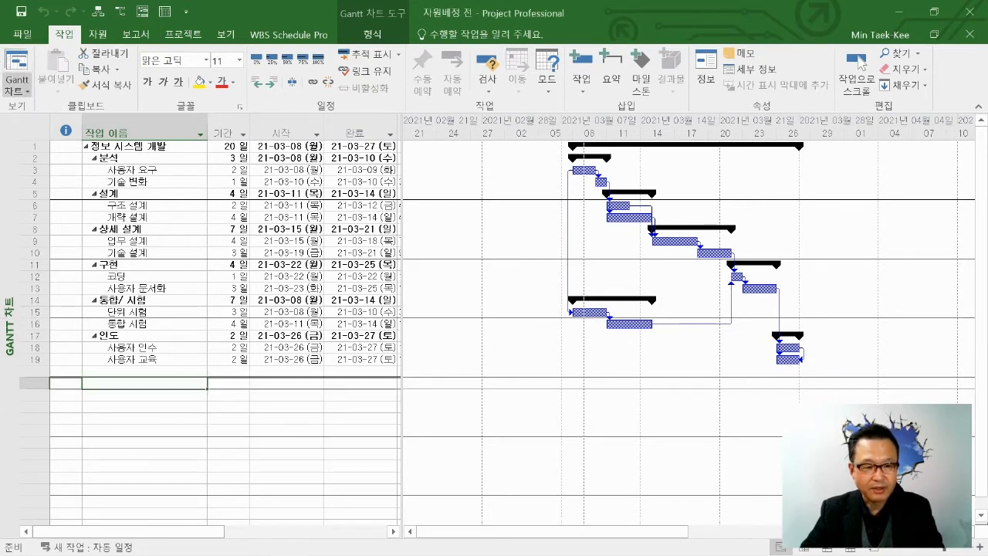
Add the 보기 view selector to the quick-access commands.
{"action": "left_click", "coordinate": [17, 85]}
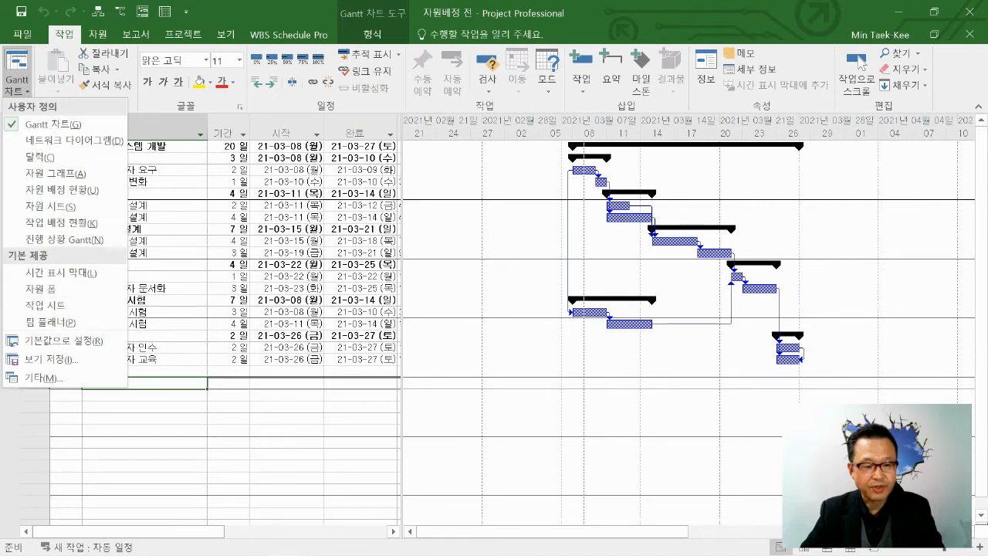
{"action": "key", "text": "Escape"}
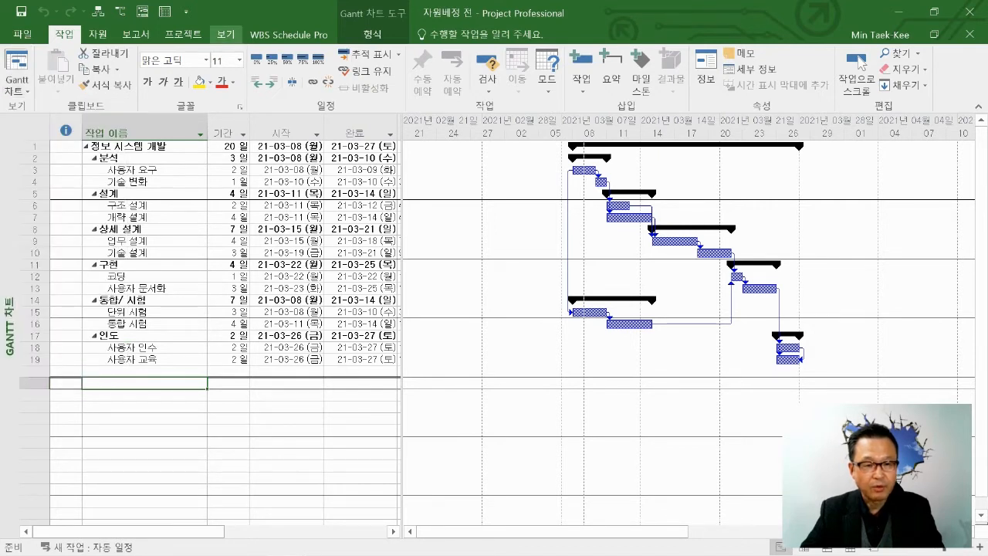
{"action": "left_click", "coordinate": [226, 34]}
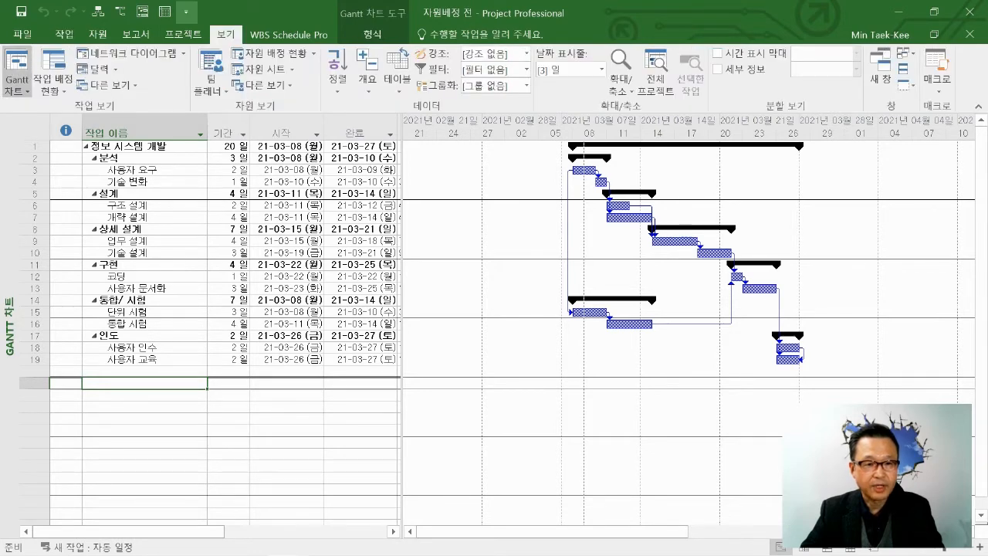
{"action": "left_click", "coordinate": [186, 11]}
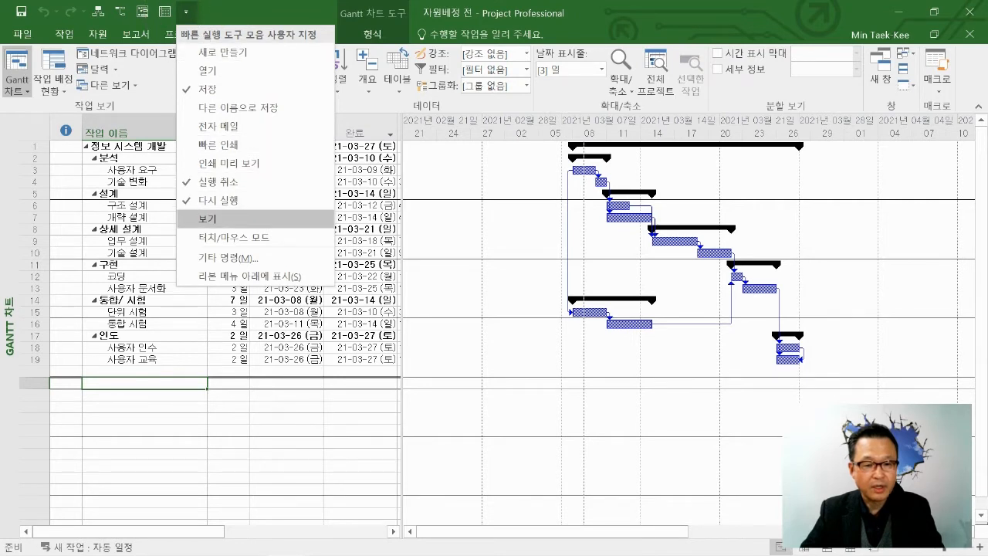
{"action": "left_click", "coordinate": [207, 219]}
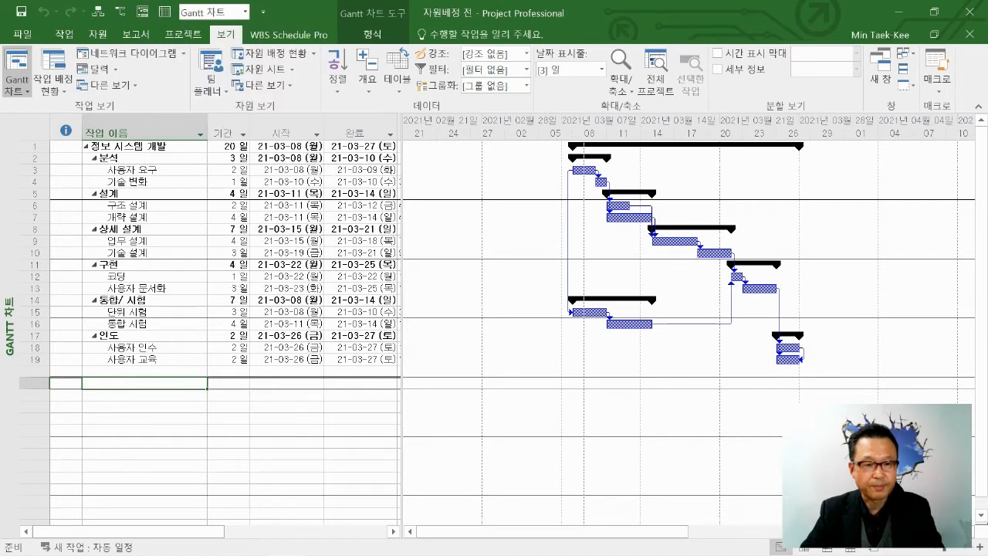
Look through the project's 네트워크 다이어그램, 달력 and 자원 시트 views.
{"action": "left_click", "coordinate": [245, 12]}
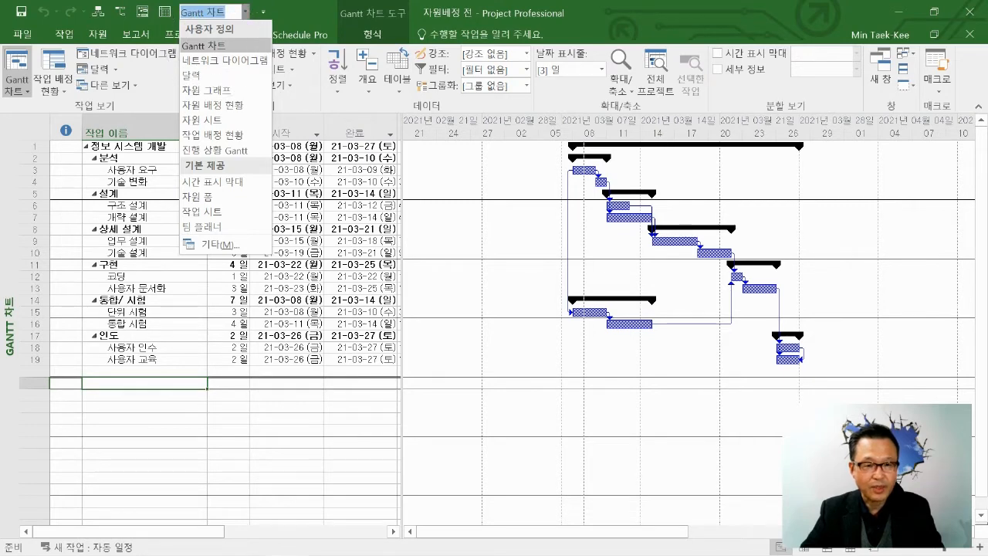
{"action": "left_click", "coordinate": [220, 60]}
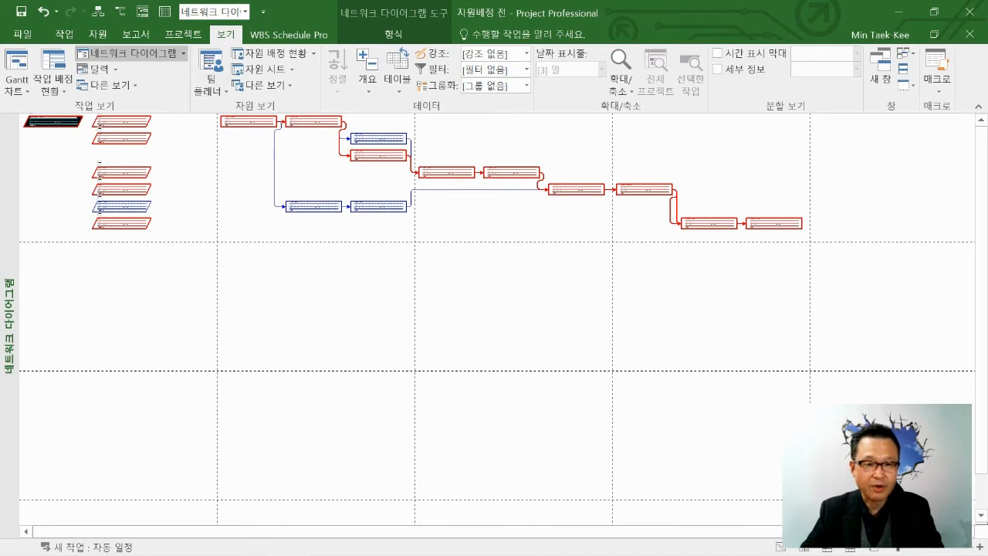
{"action": "left_click", "coordinate": [246, 12]}
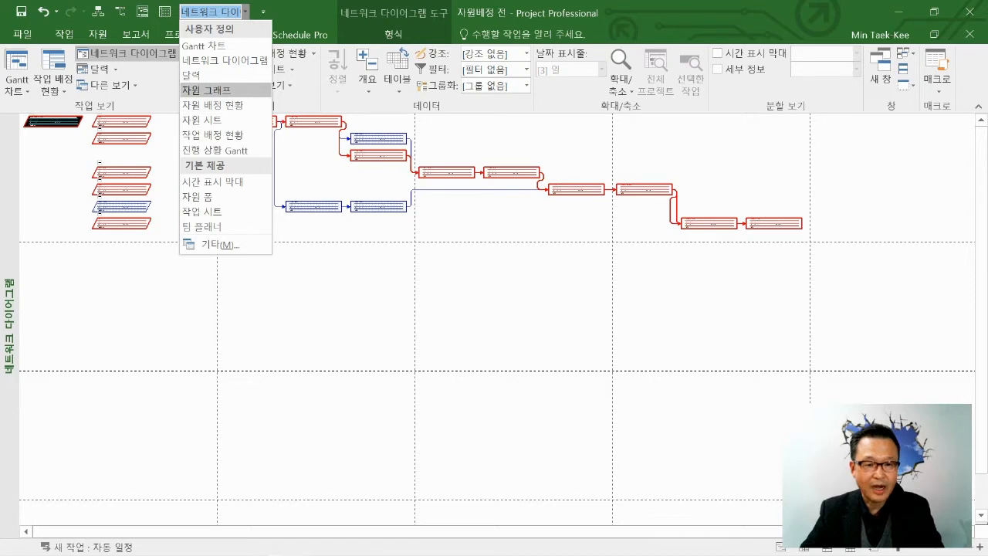
{"action": "left_click", "coordinate": [190, 75]}
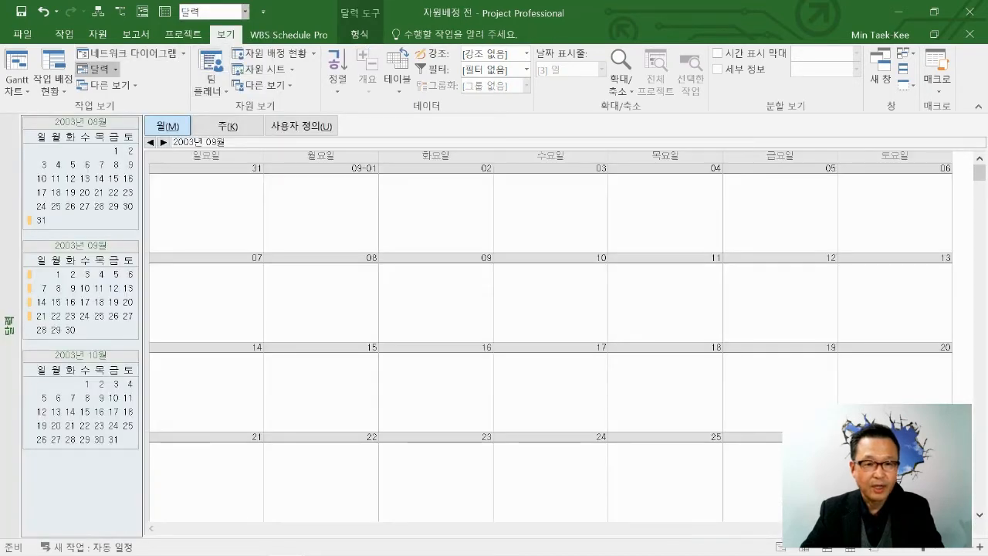
{"action": "left_click", "coordinate": [246, 12]}
{"action": "left_click", "coordinate": [212, 120]}
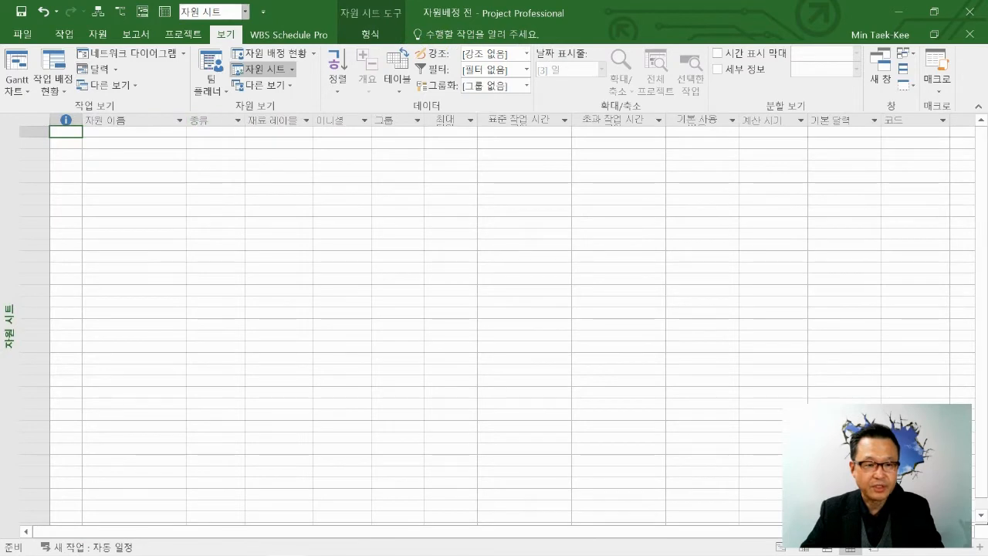
{"action": "left_click", "coordinate": [245, 12]}
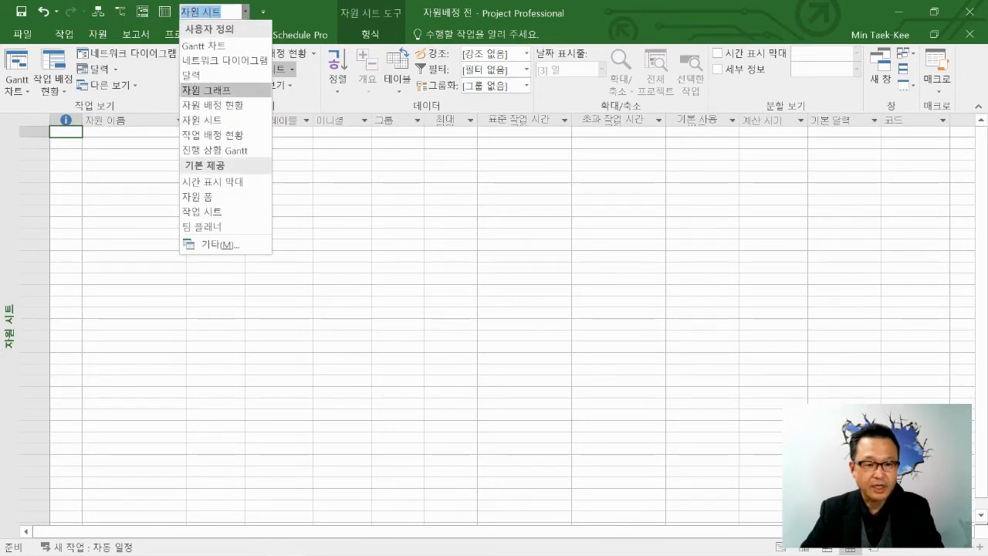
{"action": "key", "text": "Escape"}
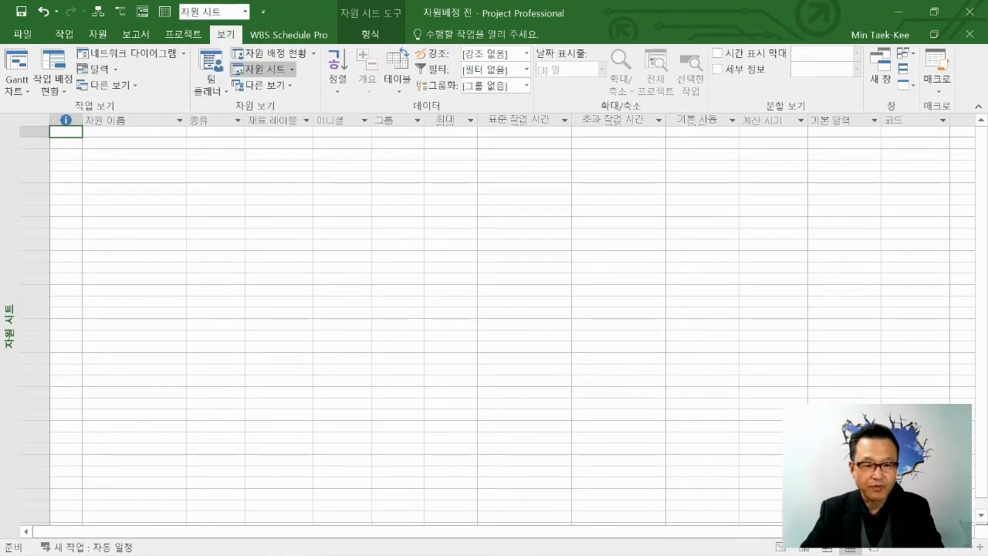
{"action": "left_click", "coordinate": [246, 12]}
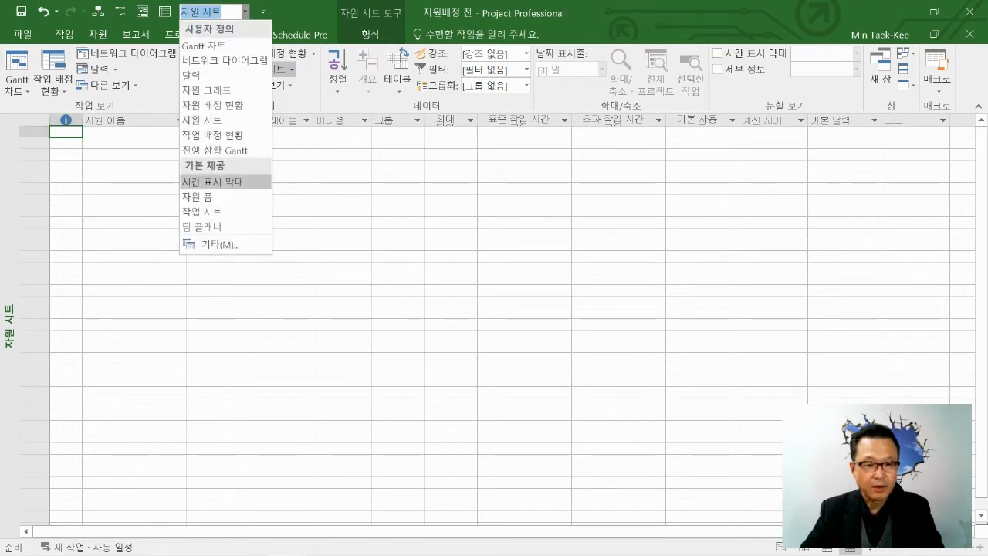
{"action": "key", "text": "Escape"}
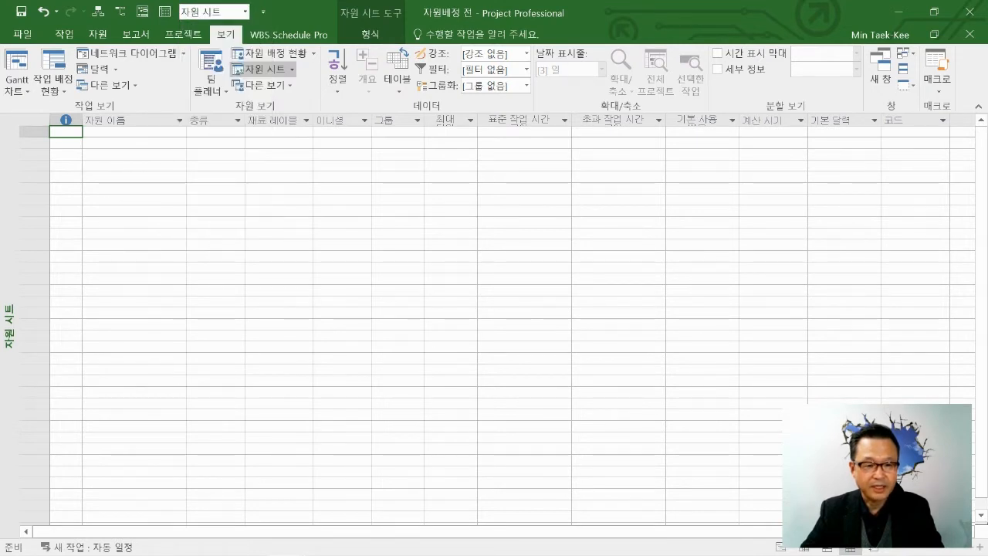
{"action": "left_click", "coordinate": [245, 12]}
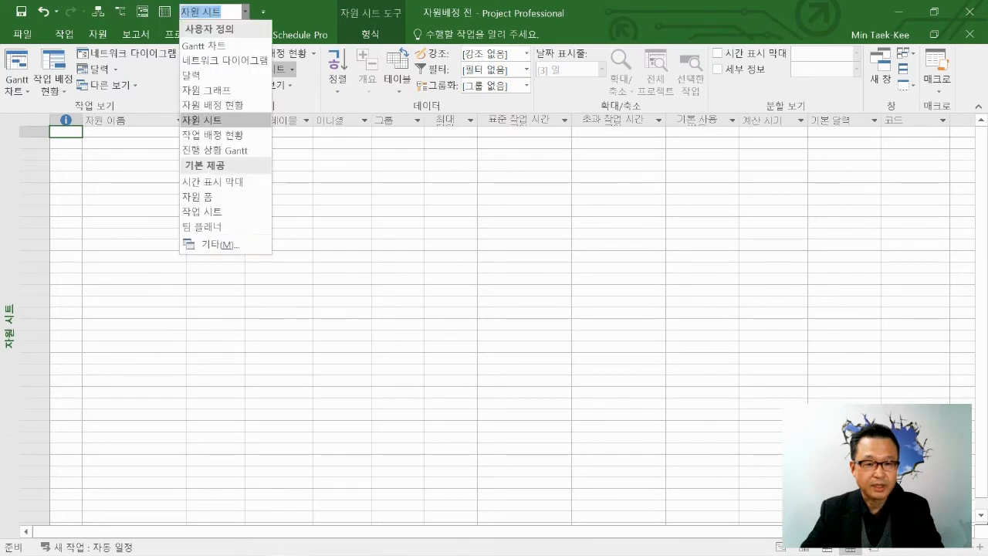
{"action": "key", "text": "Escape"}
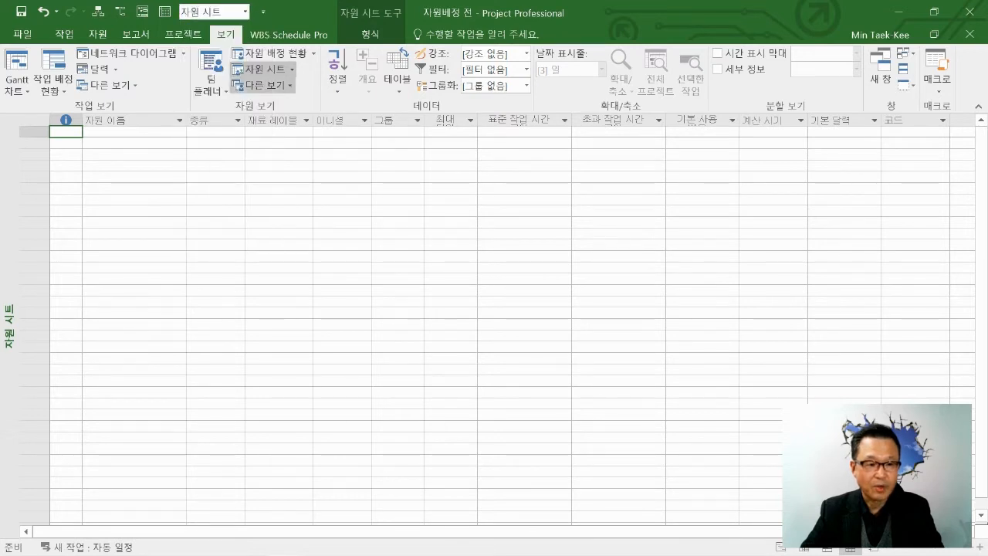
Return from the resource sheet to the project's Gantt 차트 view.
{"action": "left_click", "coordinate": [17, 86]}
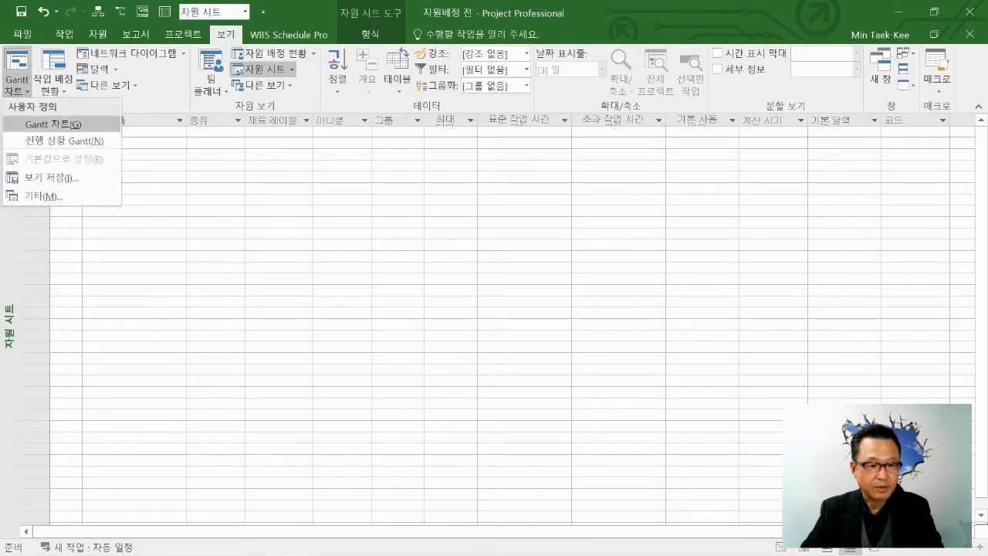
{"action": "left_click", "coordinate": [61, 140]}
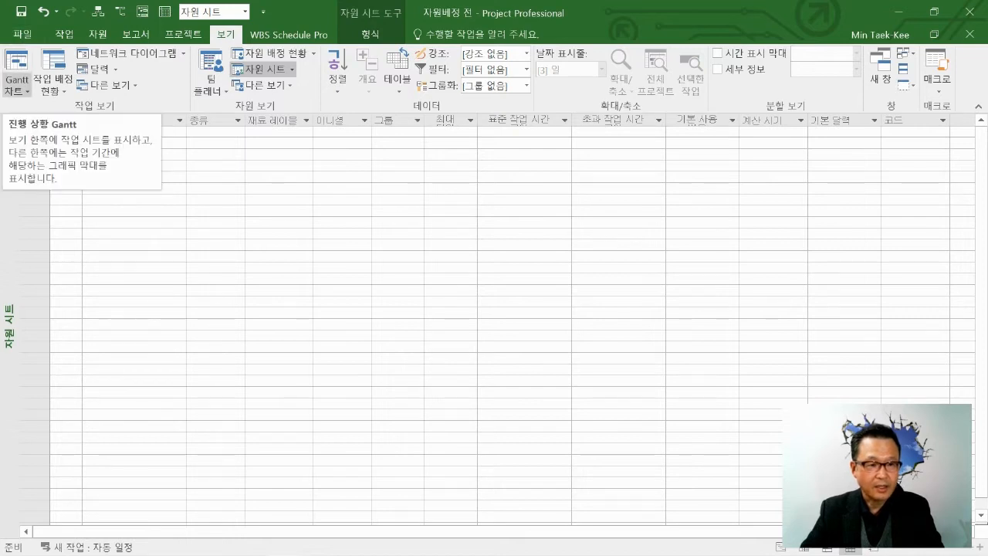
{"action": "left_click", "coordinate": [17, 87]}
{"action": "left_click", "coordinate": [53, 123]}
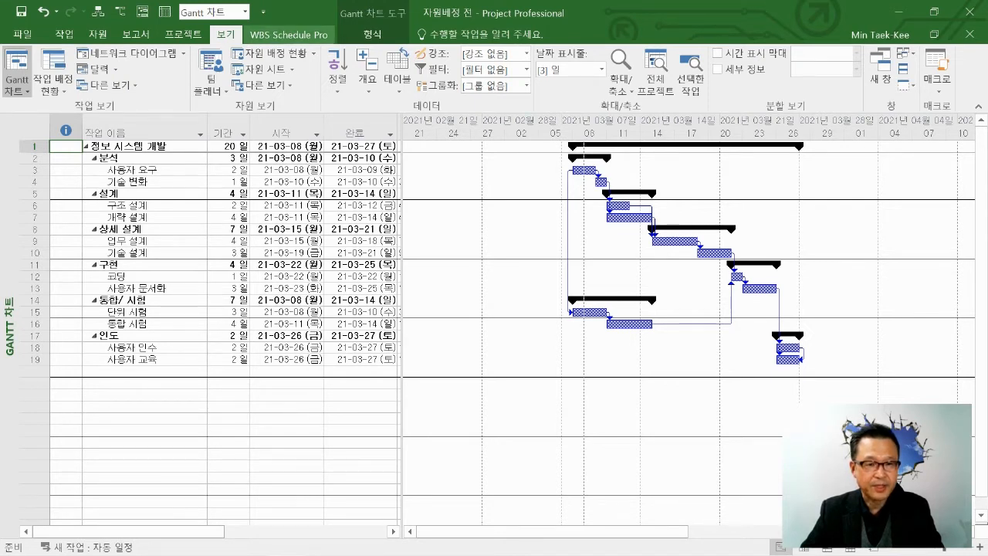
Open the 자원 시트 view and enter the first resource's surname in the first resource-name row.
{"action": "left_click", "coordinate": [246, 13]}
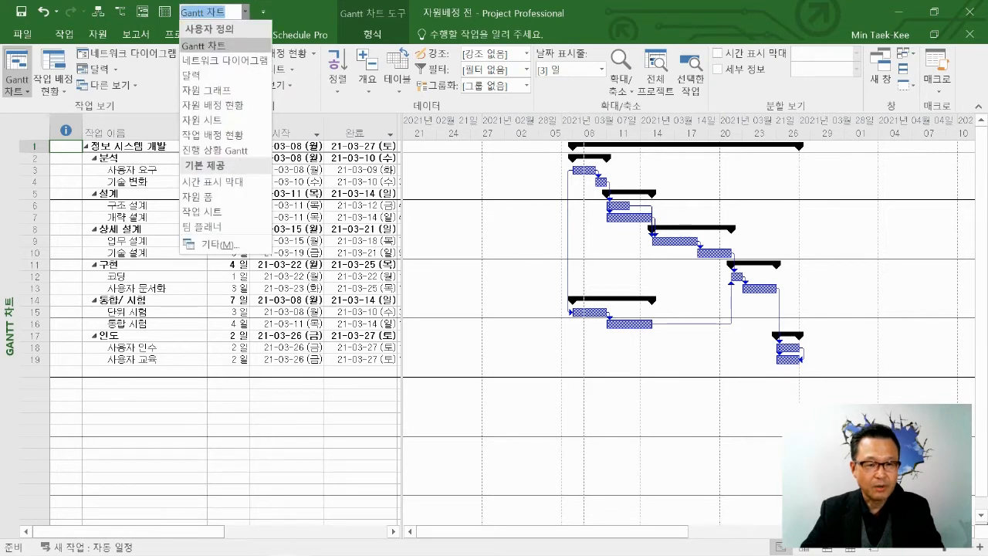
{"action": "left_click", "coordinate": [203, 121]}
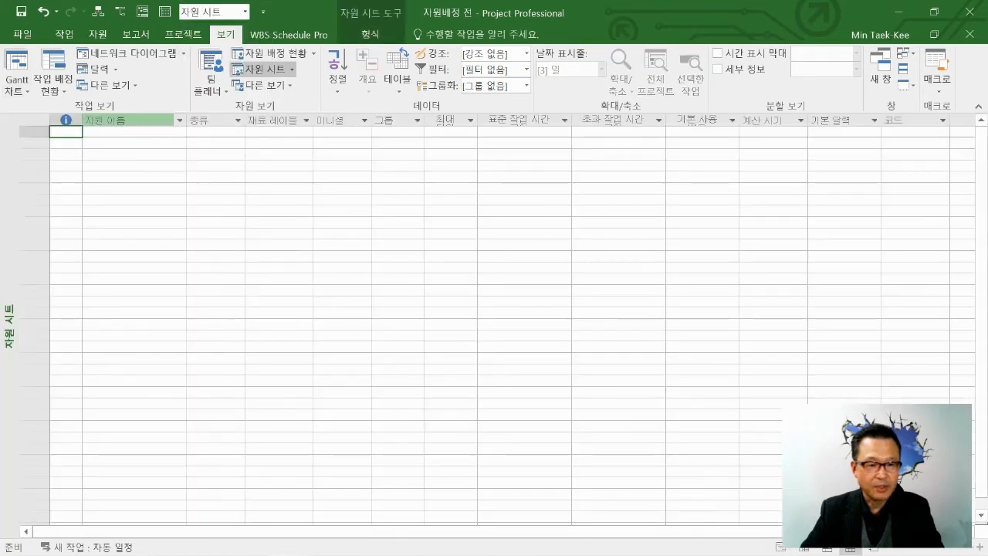
{"action": "left_click", "coordinate": [135, 132]}
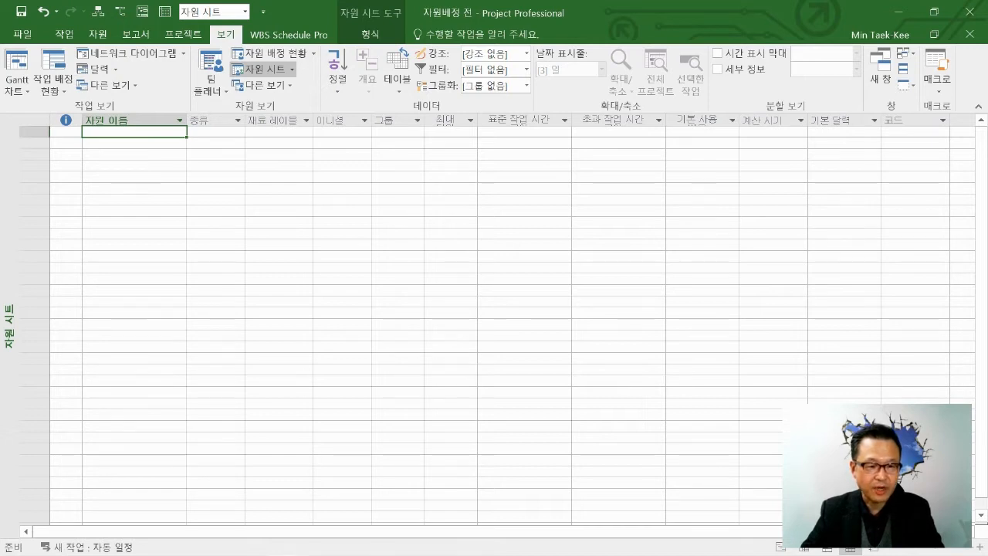
{"action": "key", "text": "Down"}
{"action": "key", "text": "Down"}
{"action": "key", "text": "Down"}
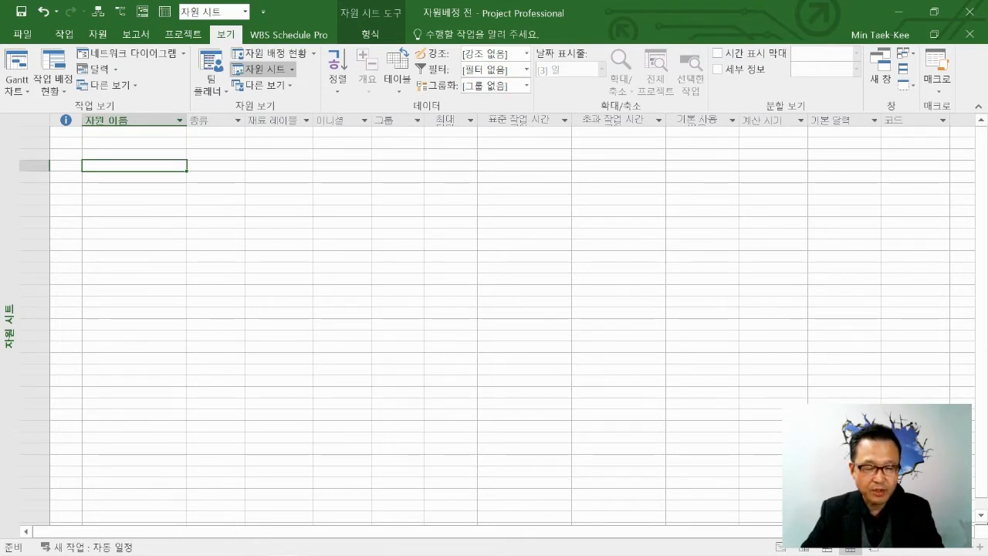
{"action": "left_click", "coordinate": [134, 132]}
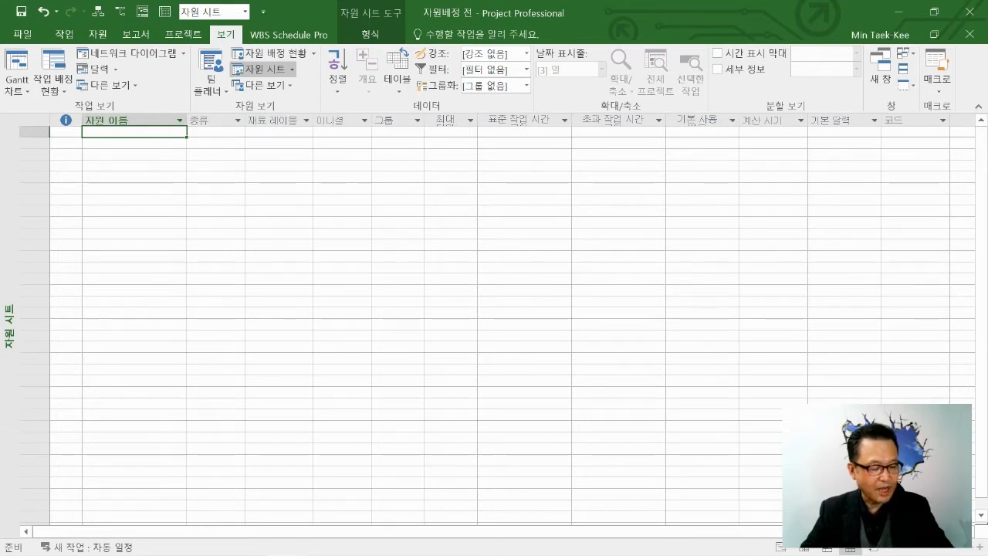
{"action": "type", "text": "ㄱ"}
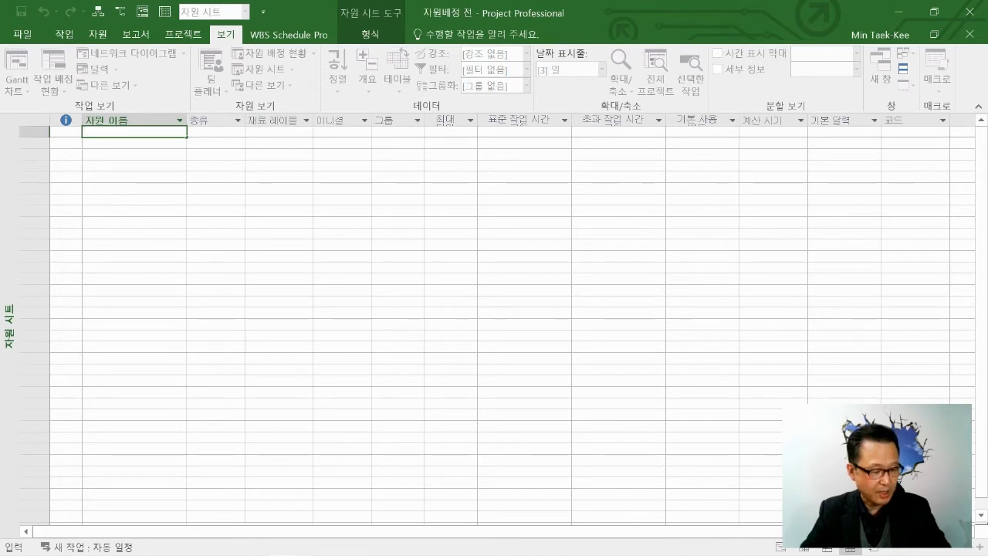
{"action": "type", "text": "ㄱ"}
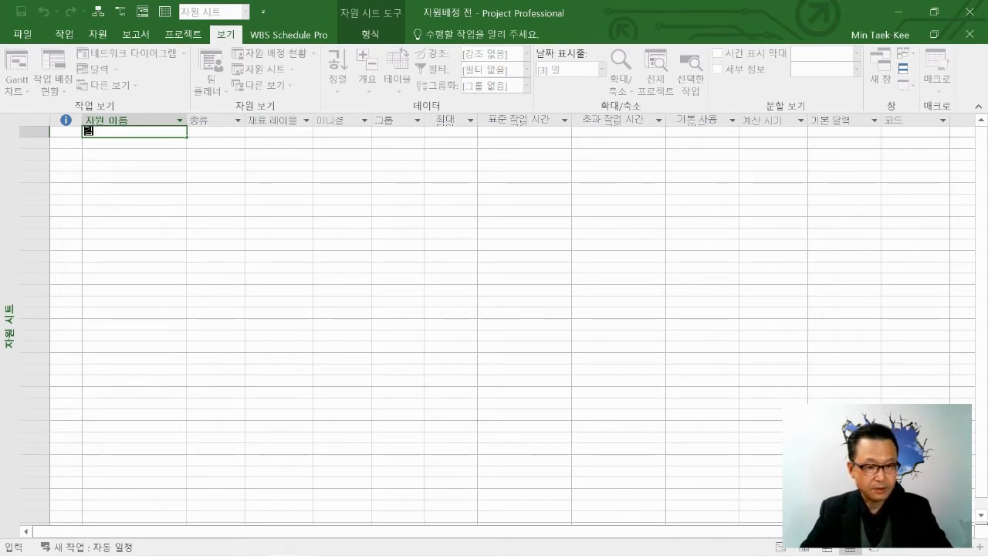
{"action": "type", "text": "길"}
{"action": "key", "text": "Return"}
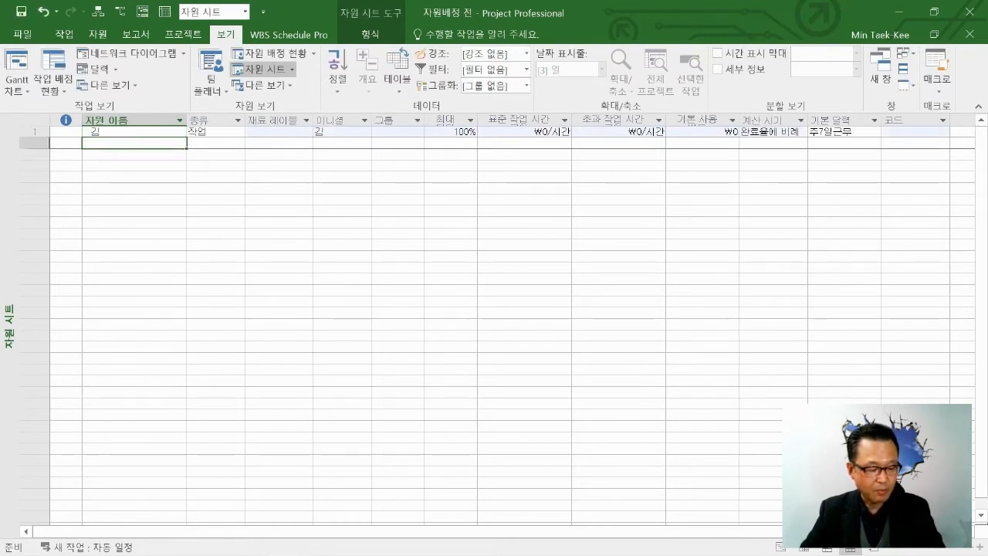
Enter three more resources in rows 2 to 4 of the resource sheet, each named by surname.
{"action": "type", "text": "이"}
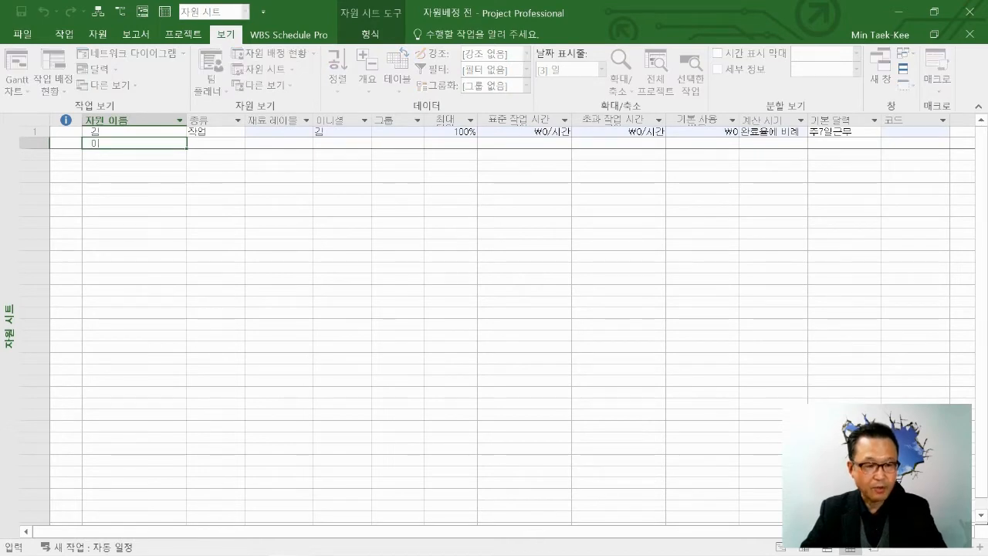
{"action": "key", "text": "Return"}
{"action": "type", "text": "ㅂ박"}
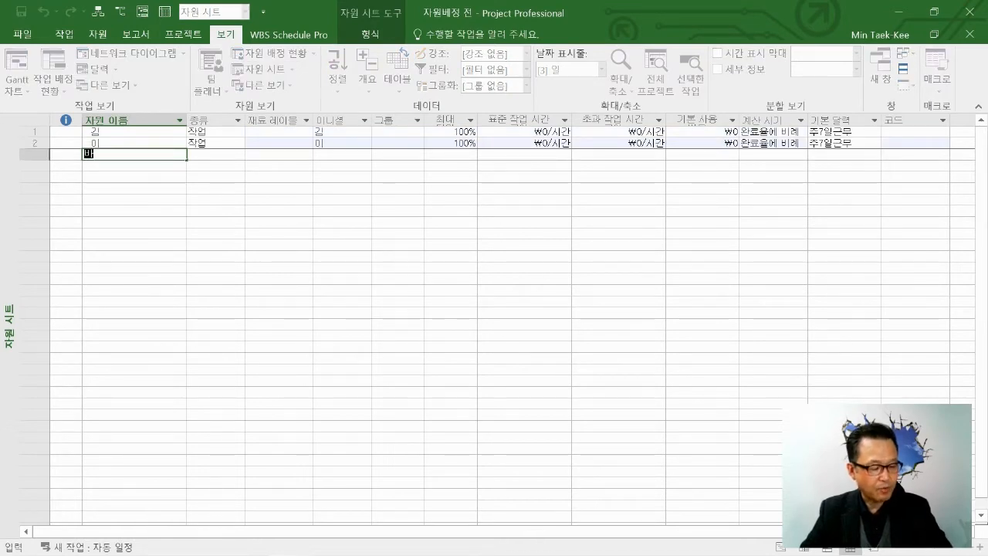
{"action": "key", "text": "Return"}
{"action": "type", "text": "최"}
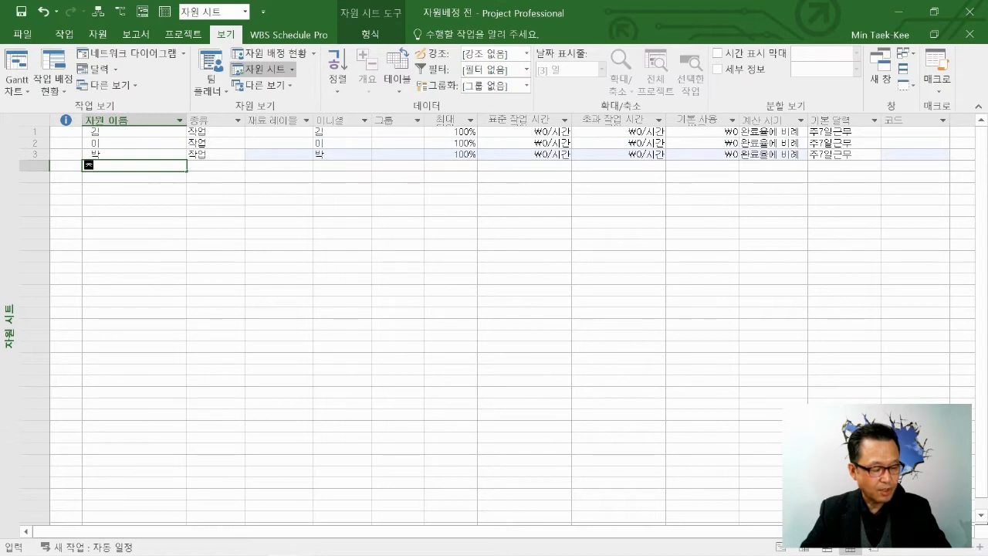
{"action": "key", "text": "BackSpace"}
{"action": "key", "text": "BackSpace"}
{"action": "type", "text": "최"}
{"action": "key", "text": "Return"}
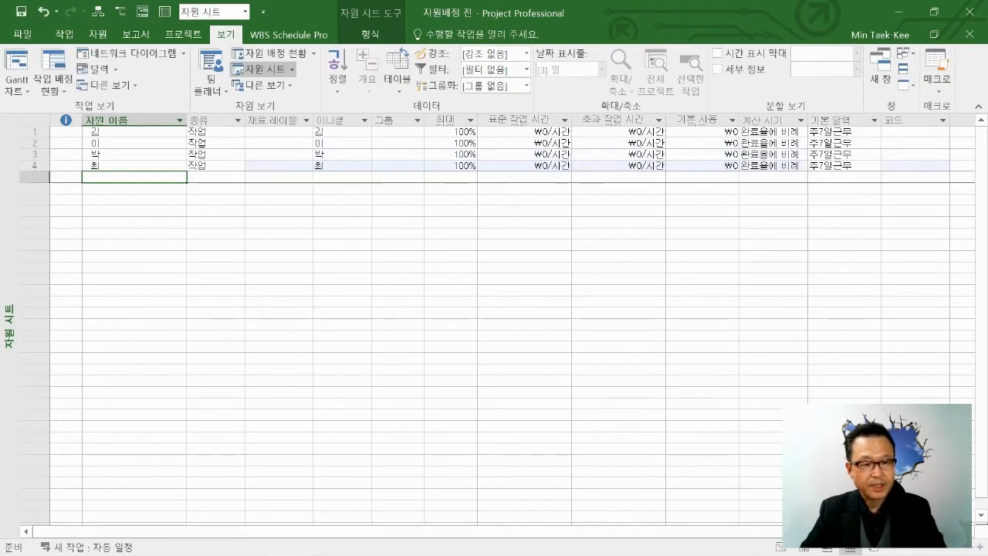
{"action": "left_click", "coordinate": [134, 132]}
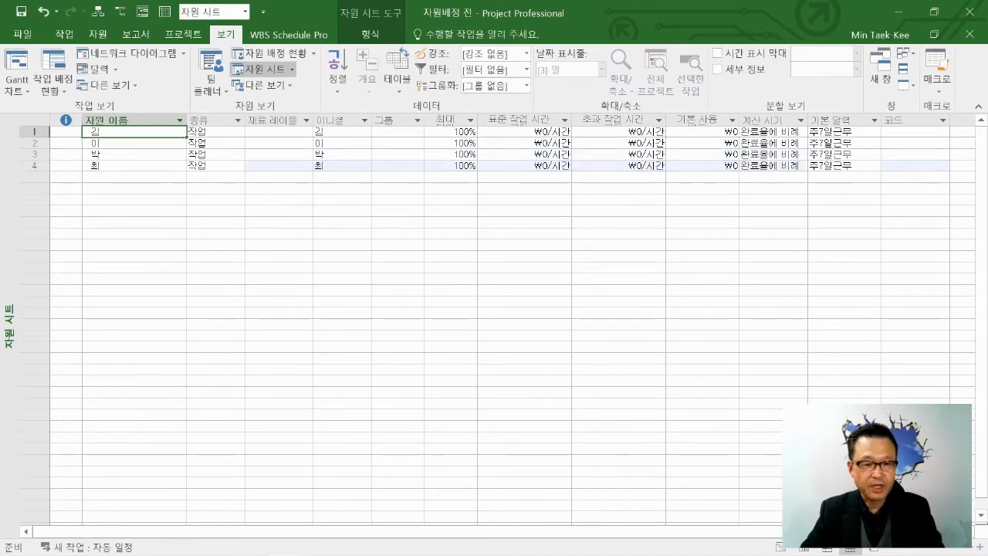
{"action": "key", "text": "Down"}
{"action": "key", "text": "Down"}
{"action": "key", "text": "Down"}
{"action": "key", "text": "Down"}
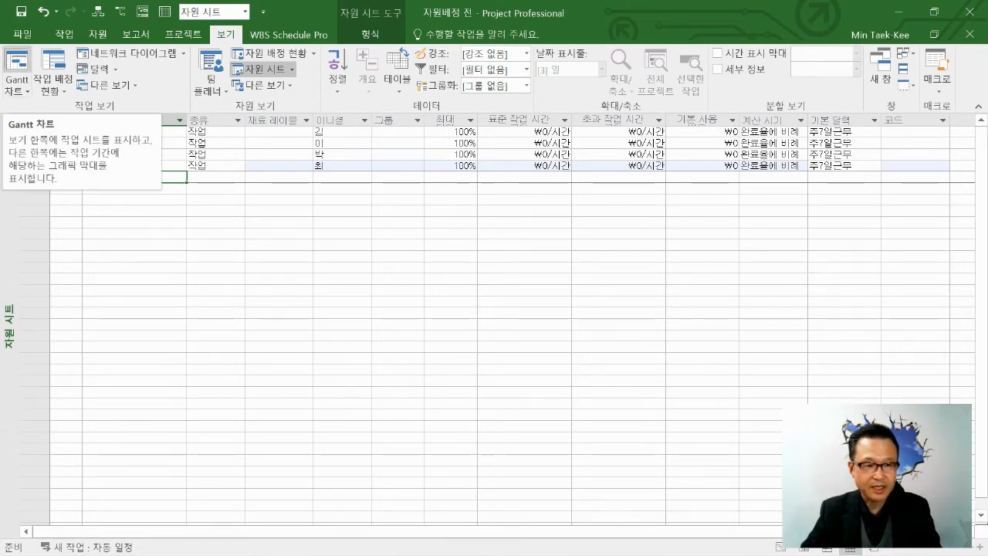
Switch the project to the Gantt 차트 view and back to the 자원 시트 view.
{"action": "left_click", "coordinate": [17, 66]}
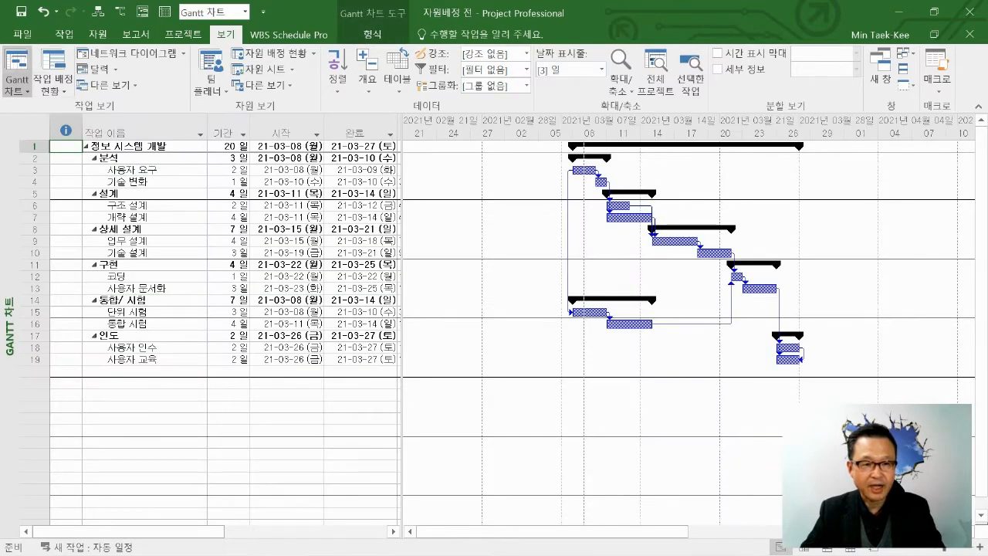
{"action": "left_click", "coordinate": [246, 12]}
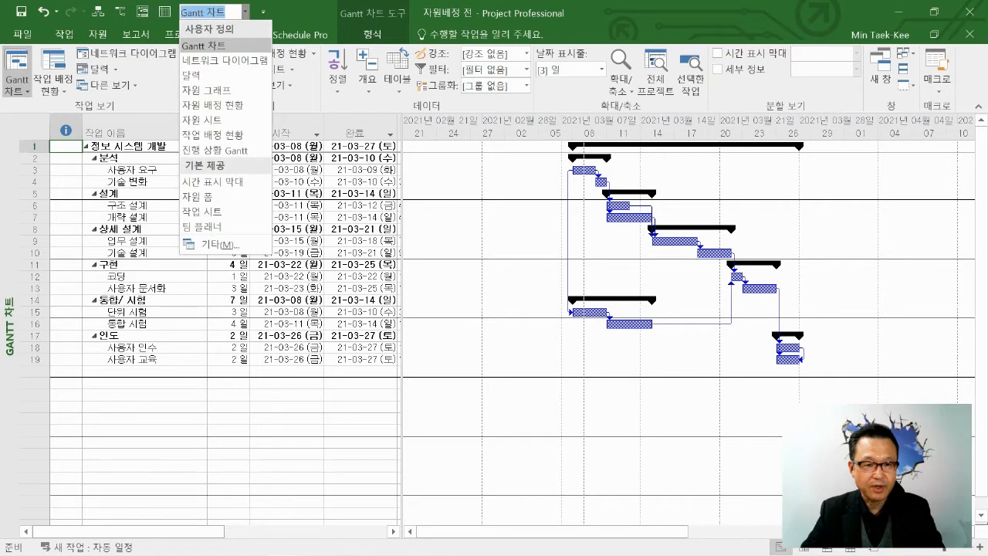
{"action": "left_click", "coordinate": [219, 45]}
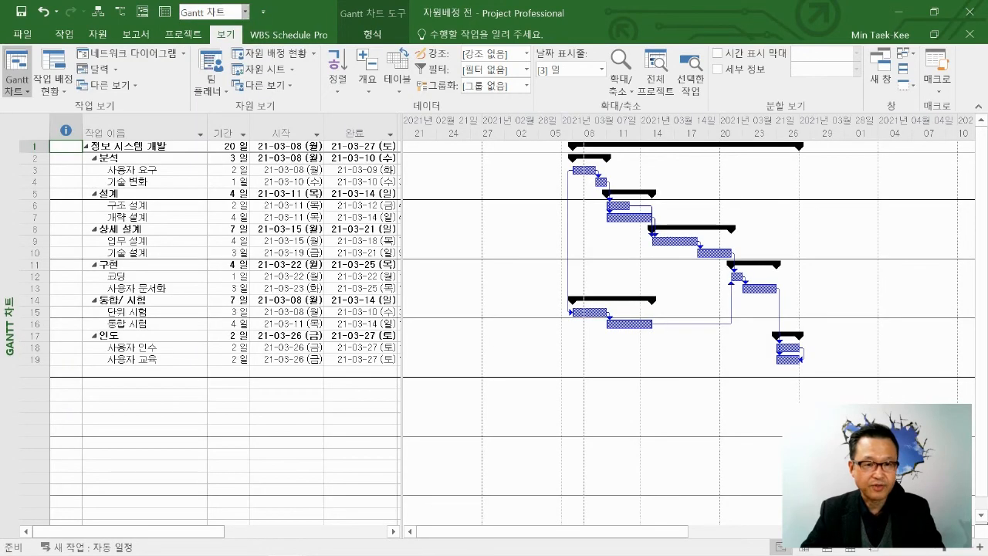
{"action": "left_click", "coordinate": [246, 13]}
{"action": "left_click", "coordinate": [202, 119]}
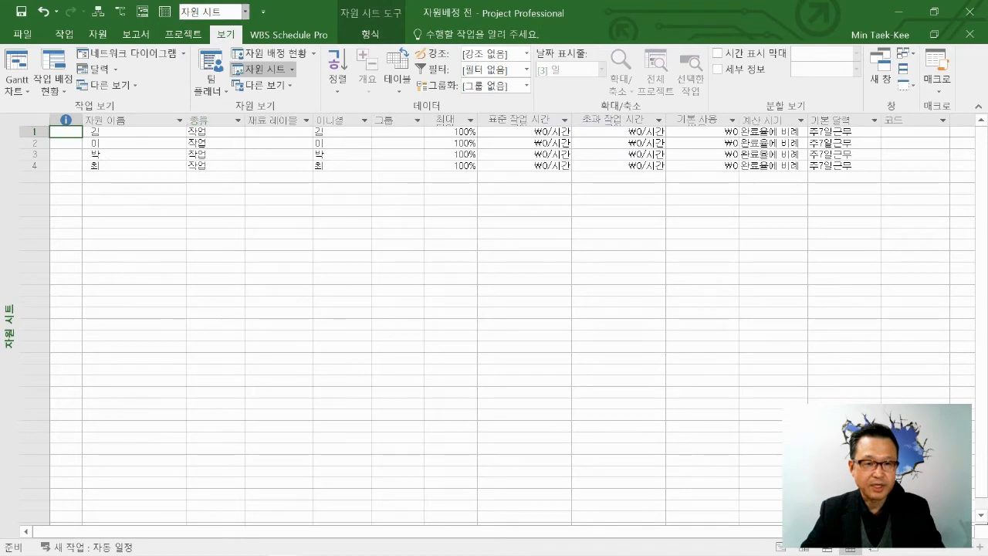
Return to the Gantt 차트 view and widen the task table to expose the 자원 이름 column.
{"action": "left_click", "coordinate": [246, 12]}
{"action": "left_click", "coordinate": [204, 45]}
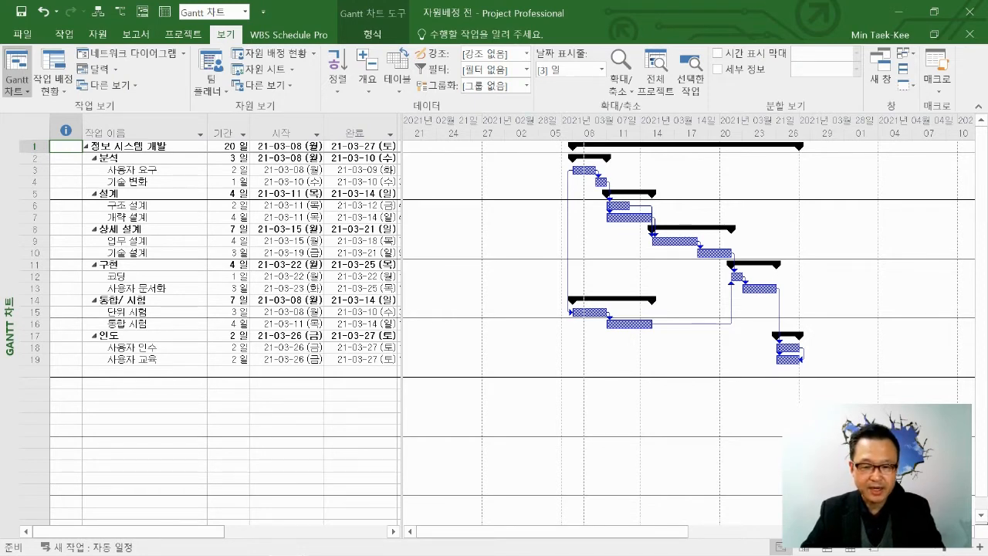
{"action": "left_click_drag", "start_coordinate": [401, 309], "coordinate": [557, 309]}
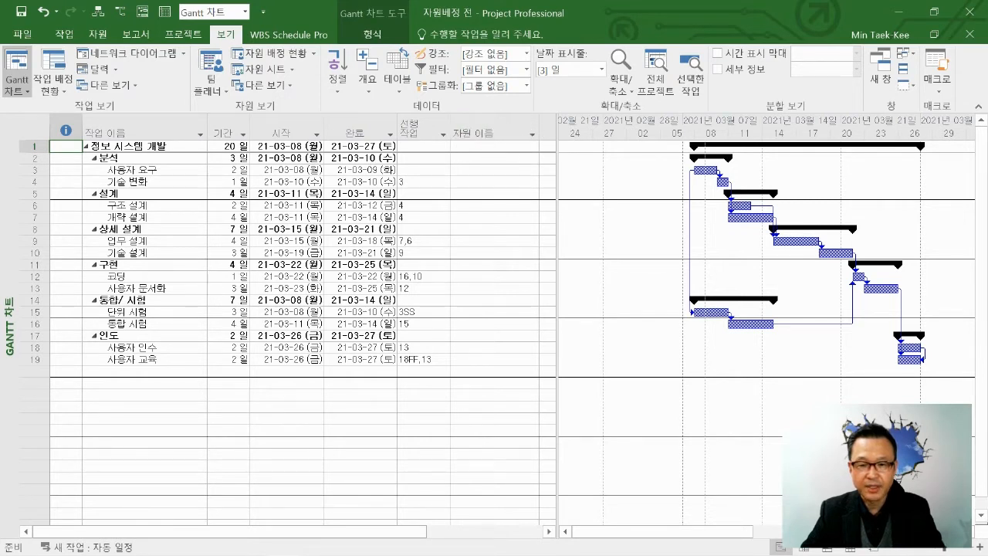
Assign the resource sheet's first resource to 사용자 요구 (task 3) and its third resource to 기술 변화 (task 4).
{"action": "left_click", "coordinate": [491, 169]}
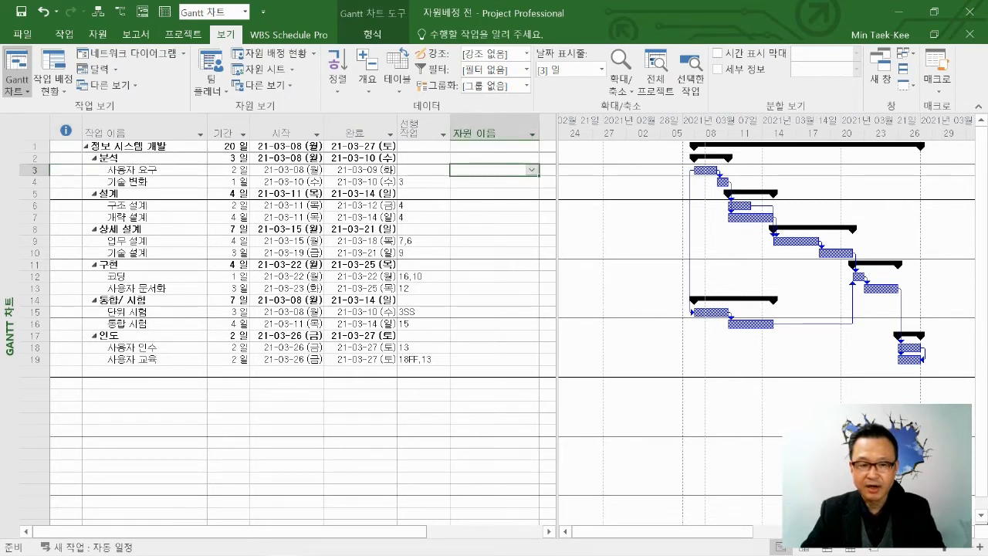
{"action": "left_click", "coordinate": [532, 170]}
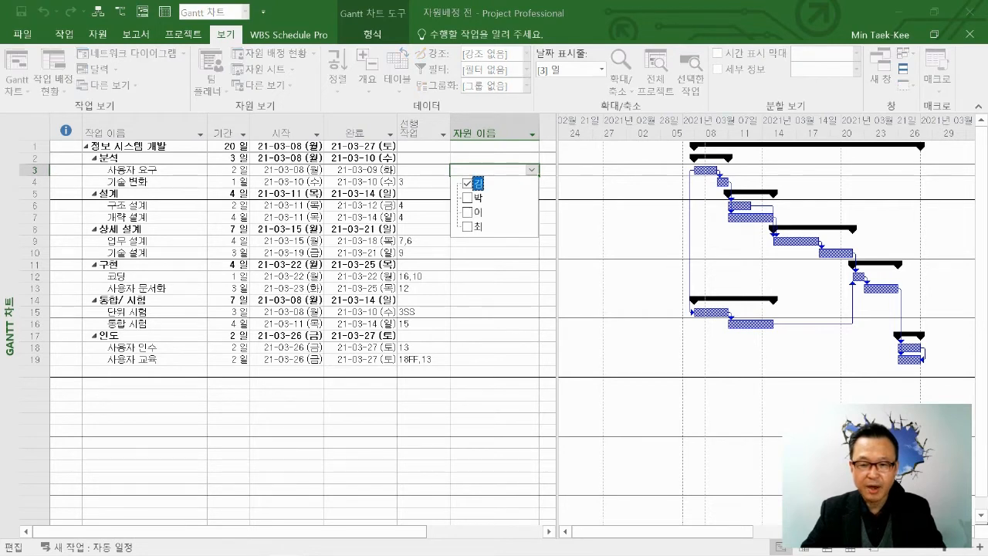
{"action": "key", "text": "Return"}
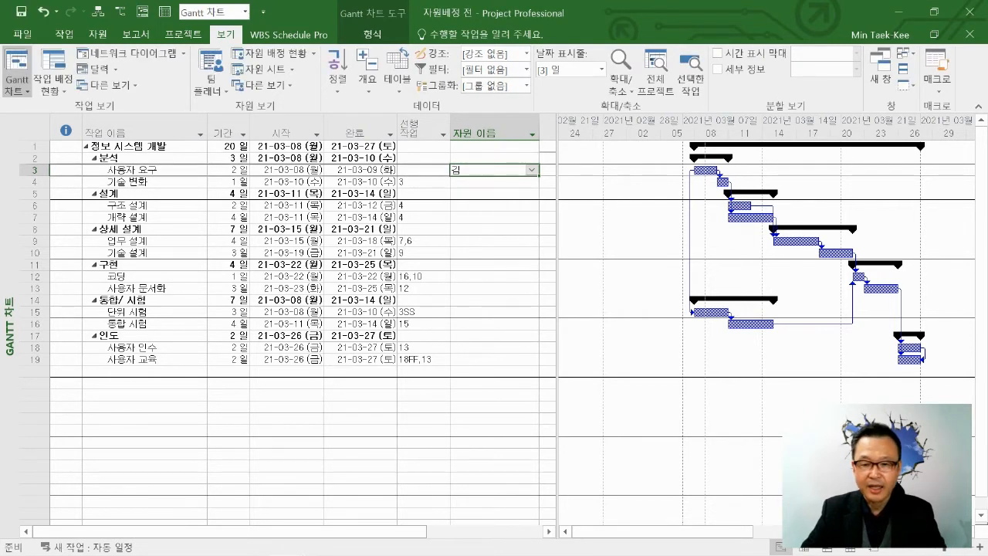
{"action": "left_click", "coordinate": [491, 182]}
{"action": "left_click", "coordinate": [532, 182]}
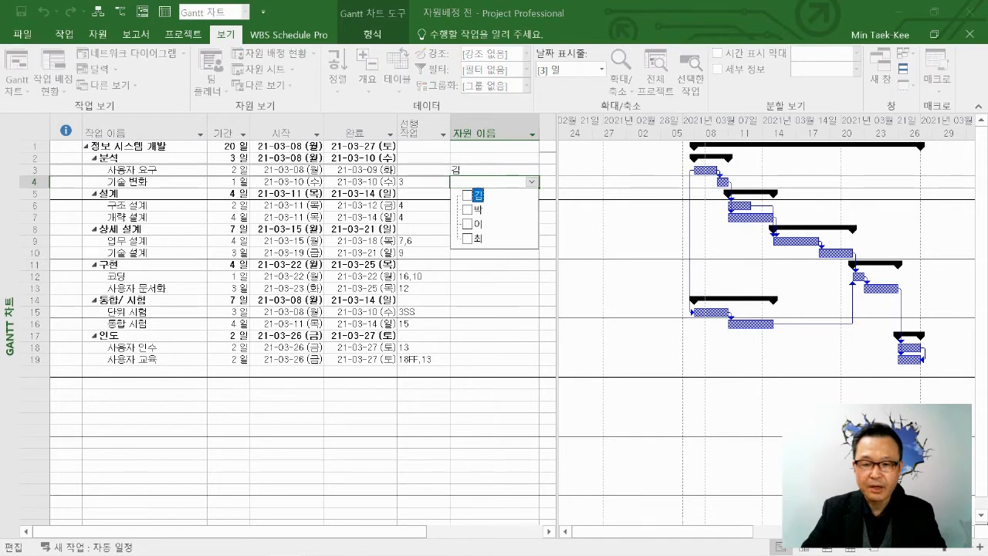
{"action": "left_click", "coordinate": [467, 210]}
{"action": "key", "text": "Return"}
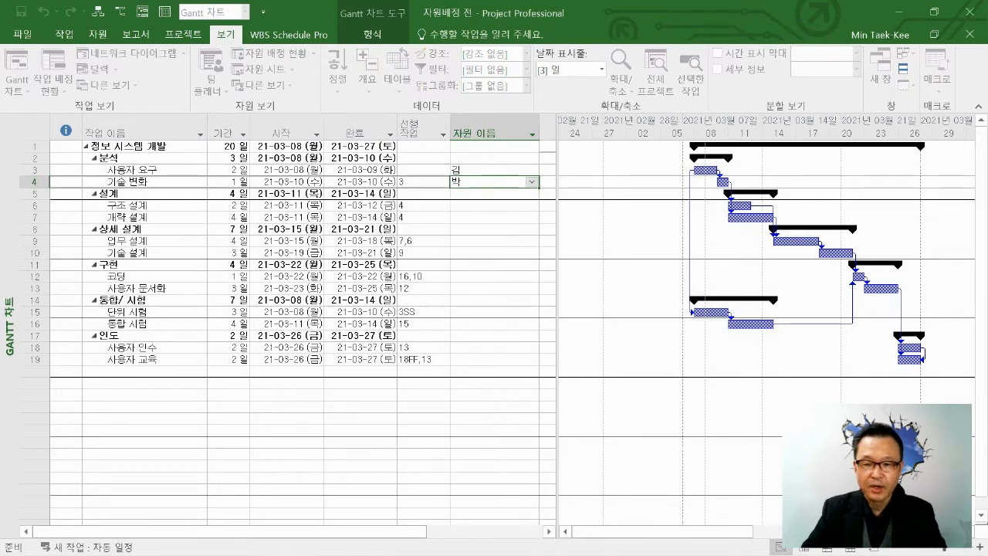
Assign the resource sheet's second resource to 구조 설계 (task 6) and its fourth resource to 개략 설계 (task 7).
{"action": "left_click", "coordinate": [491, 205]}
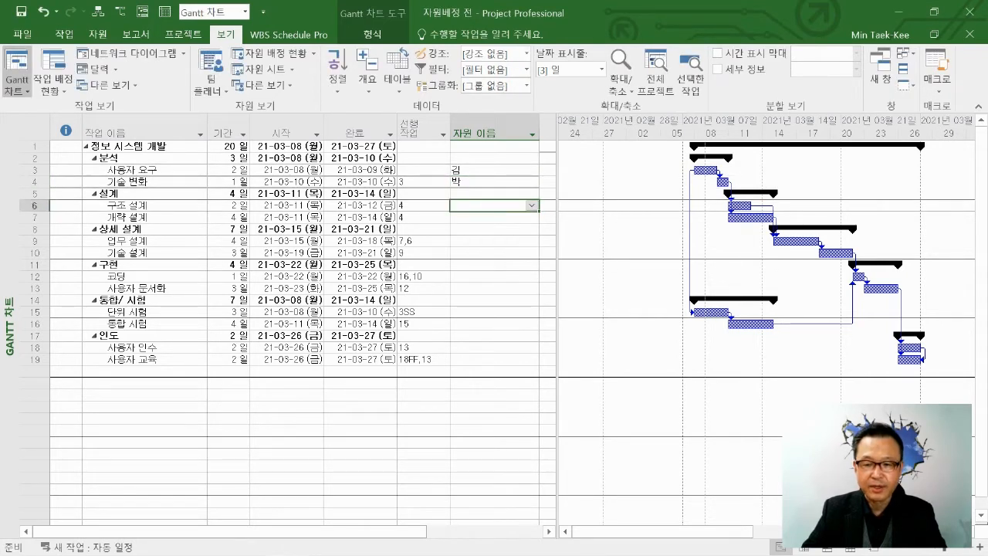
{"action": "left_click", "coordinate": [532, 205]}
{"action": "key", "text": "Return"}
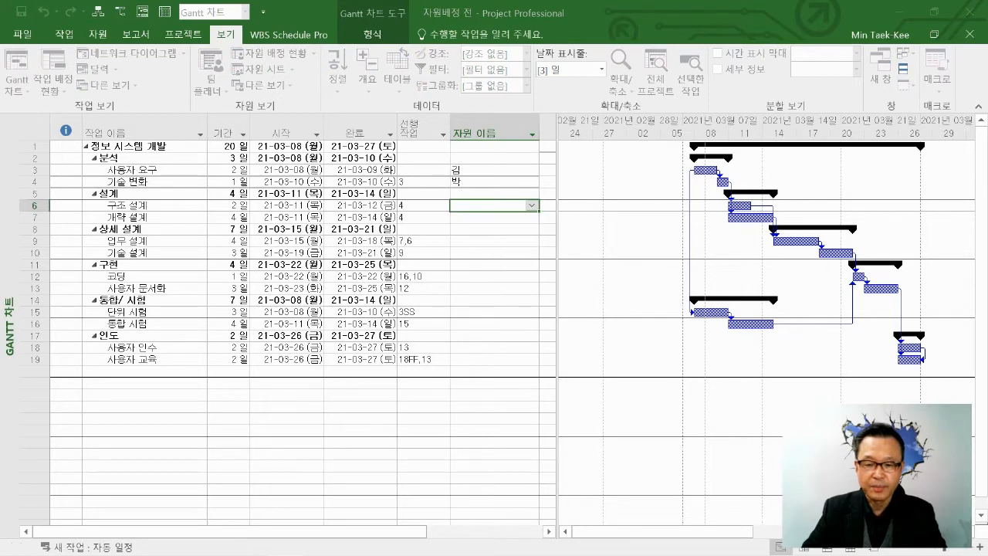
{"action": "left_click", "coordinate": [532, 218]}
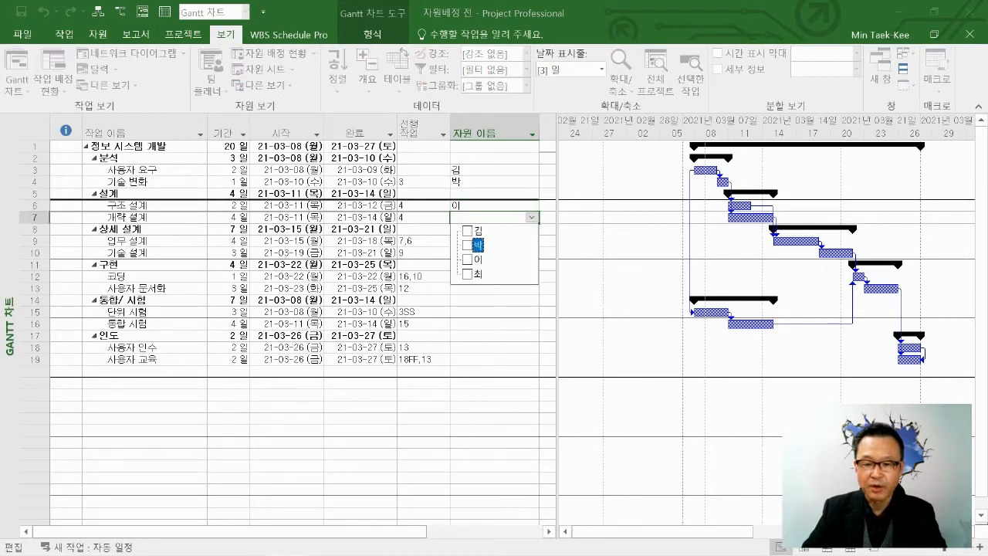
{"action": "left_click", "coordinate": [478, 274]}
{"action": "key", "text": "Return"}
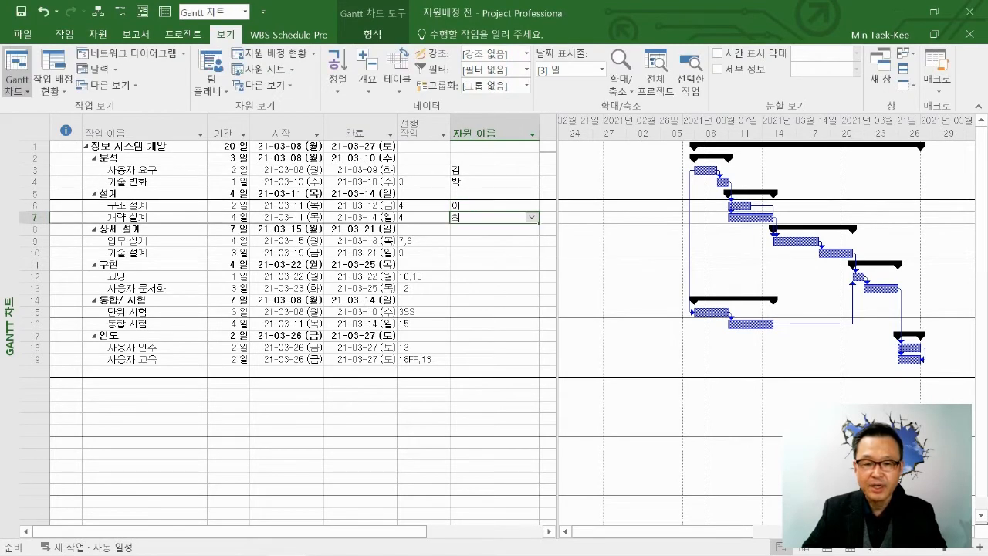
Examine the subtasks of 설계 and 상세 설계 in the task table.
{"action": "left_click", "coordinate": [359, 194]}
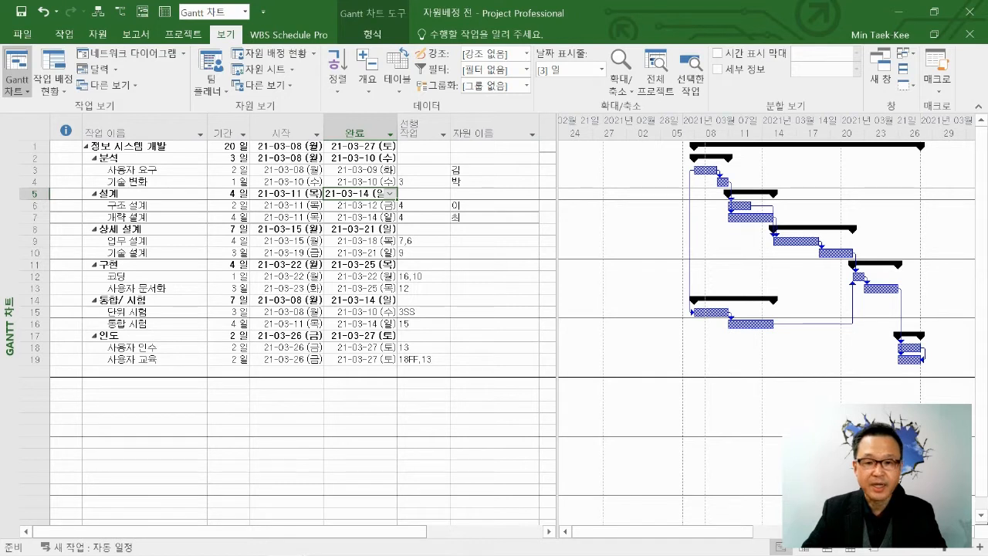
{"action": "left_click", "coordinate": [145, 205]}
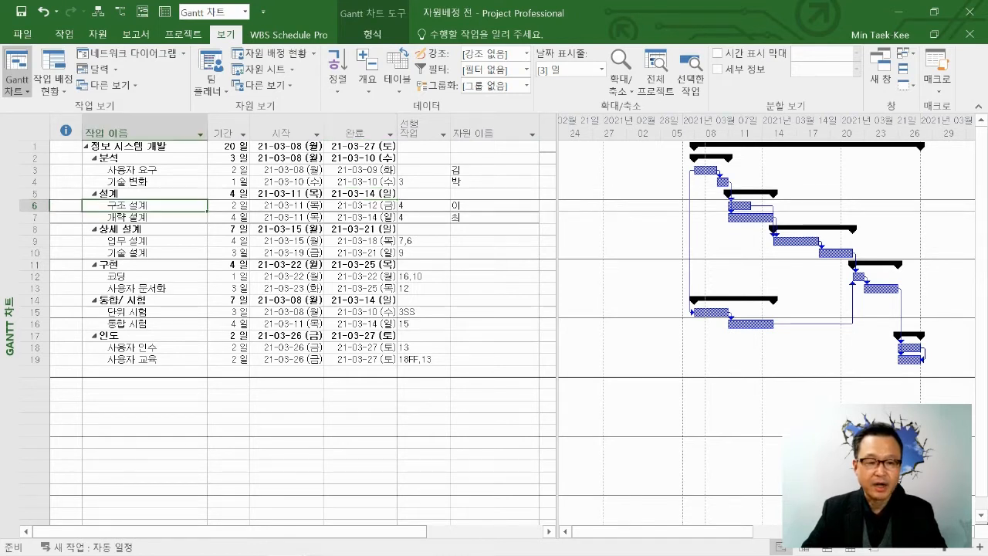
{"action": "left_click", "coordinate": [145, 218]}
{"action": "left_click", "coordinate": [144, 240]}
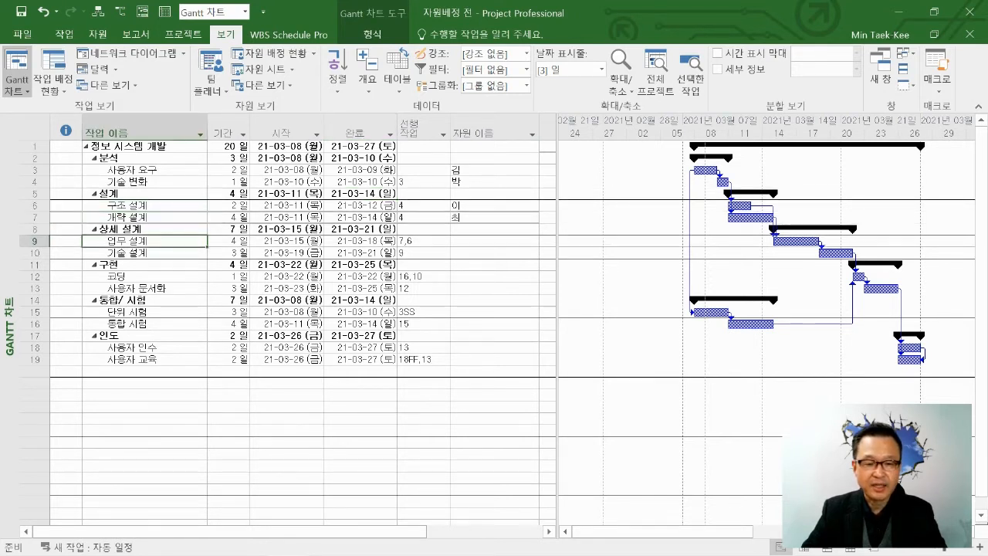
{"action": "left_click", "coordinate": [144, 253]}
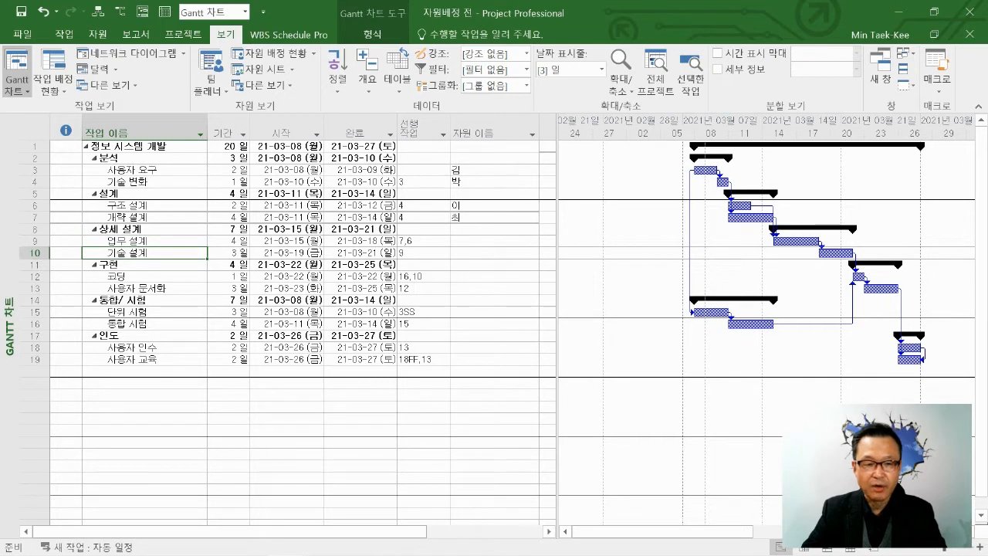
{"action": "left_click", "coordinate": [145, 230]}
{"action": "left_click_drag", "start_coordinate": [144, 205], "coordinate": [144, 217]}
{"action": "left_click", "coordinate": [144, 194]}
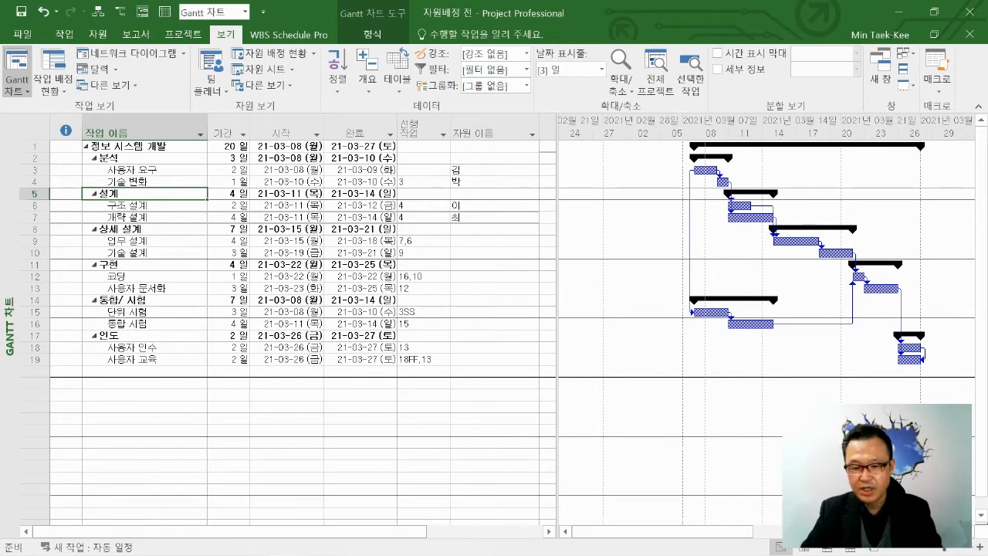
Assign the resource already used for 사용자 요구 to 단위 시험 (task 15) as well.
{"action": "left_click", "coordinate": [491, 312]}
{"action": "left_click", "coordinate": [532, 312]}
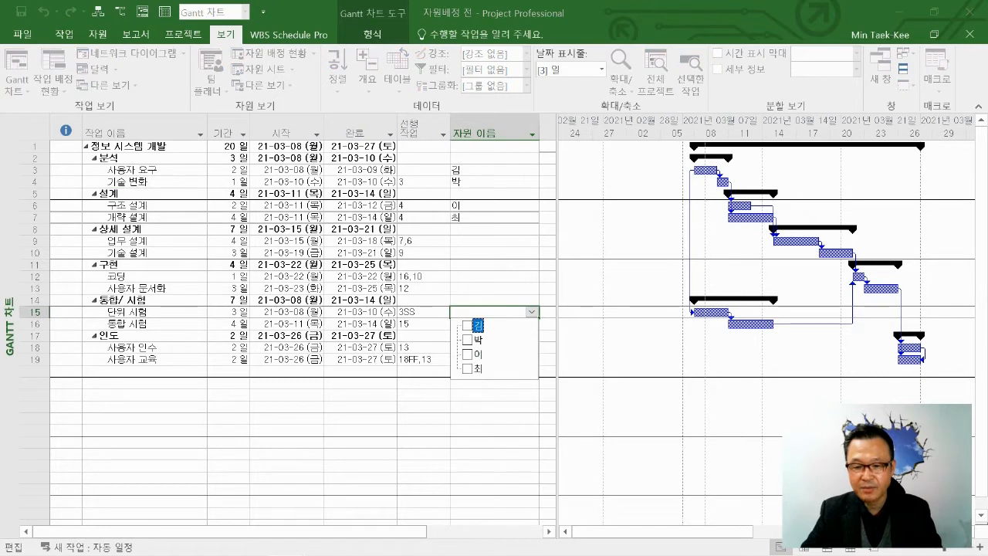
{"action": "key", "text": "space"}
{"action": "key", "text": "Down"}
{"action": "key", "text": "Return"}
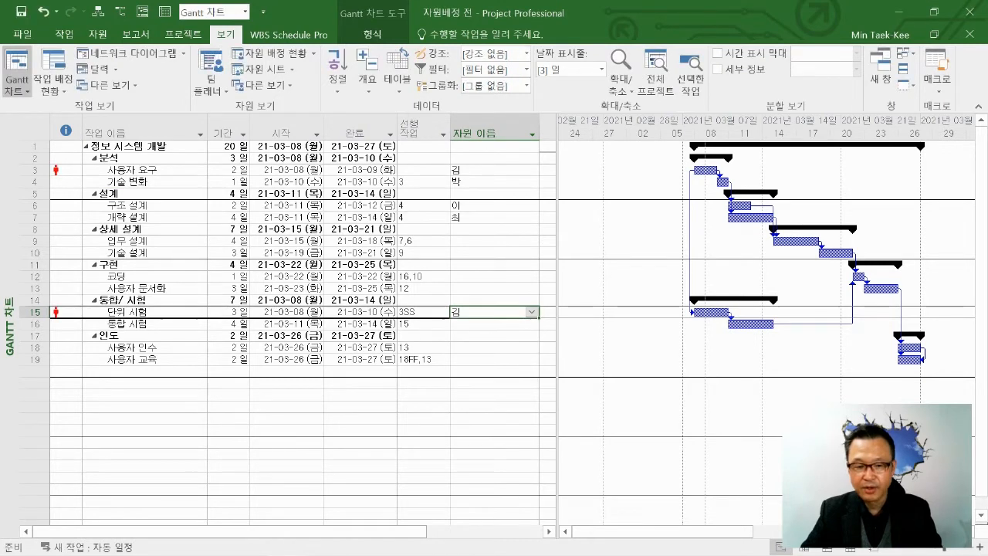
Compare the Gantt bars of 사용자 요구 and 단위 시험, the two tasks sharing a resource.
{"action": "left_click", "coordinate": [491, 360]}
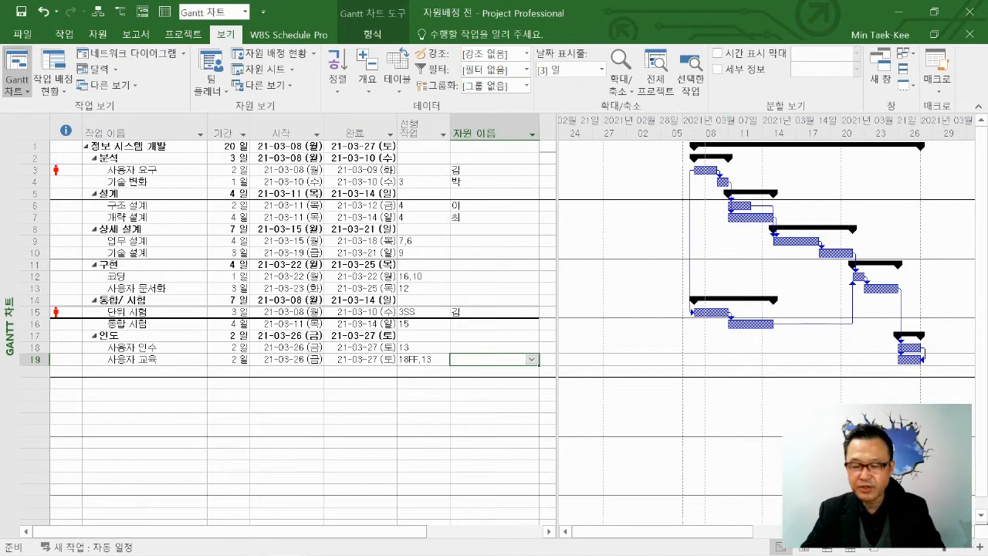
{"action": "key", "text": "ctrl"}
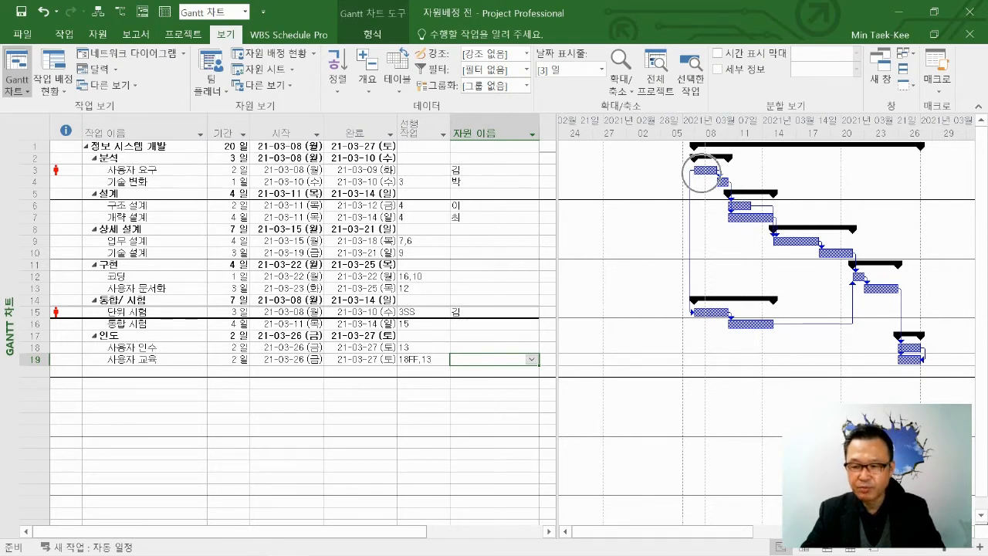
{"action": "key", "text": "ctrl"}
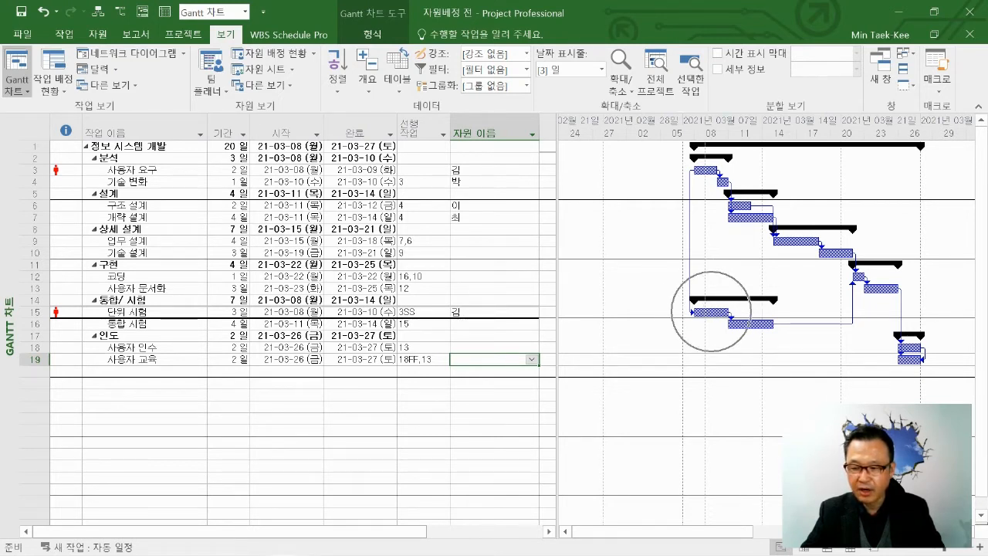
{"action": "key", "text": "ctrl"}
{"action": "key", "text": "ctrl"}
{"action": "key", "text": "ctrl"}
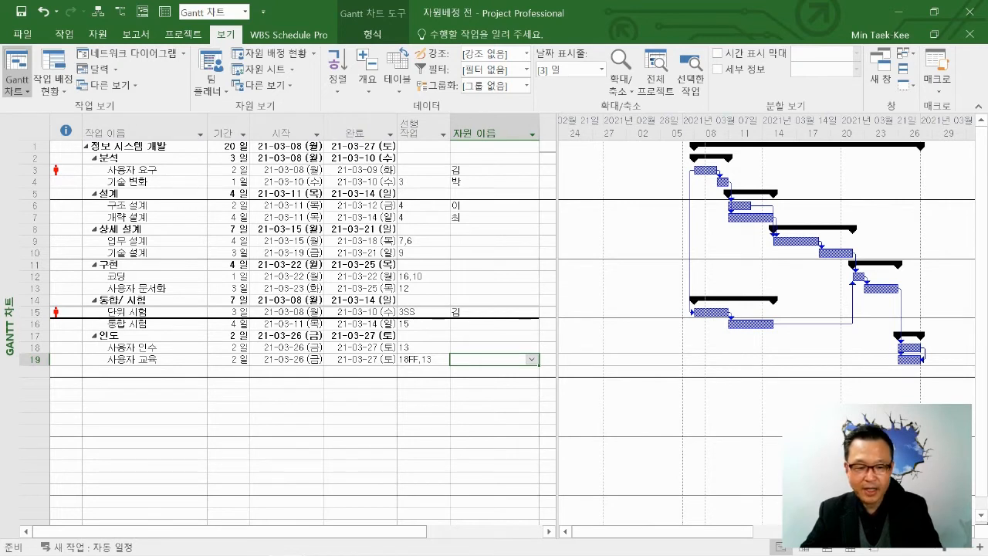
{"action": "left_click", "coordinate": [145, 371]}
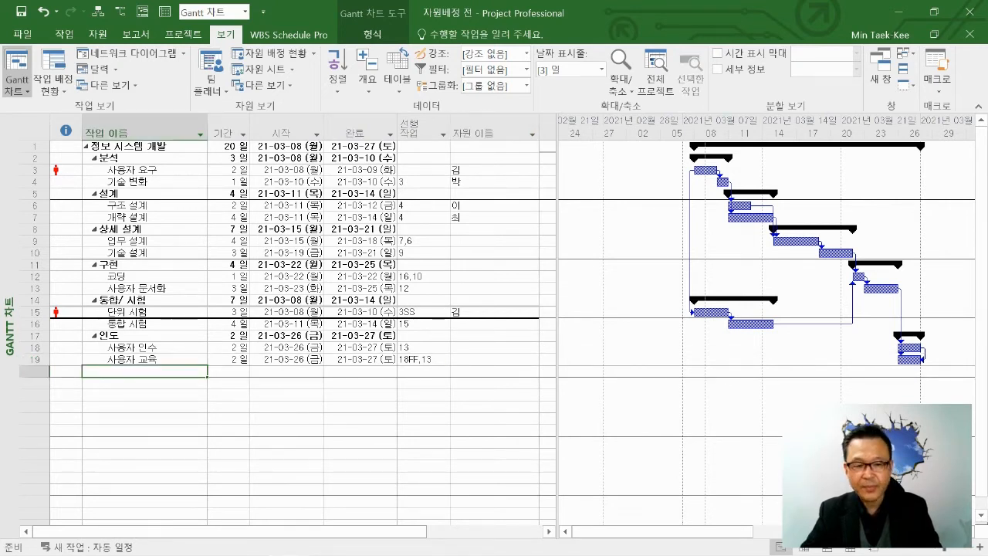
{"action": "left_click", "coordinate": [360, 407]}
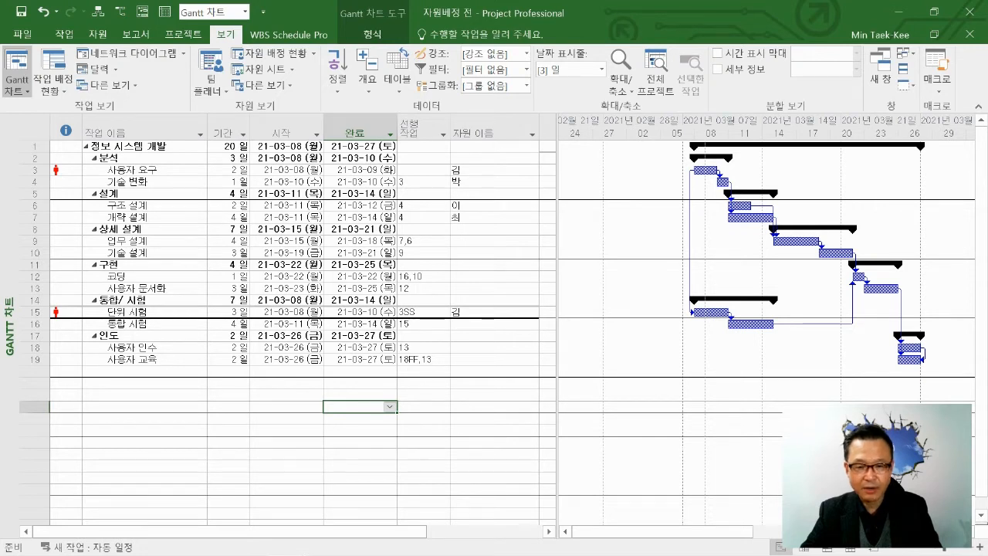
{"action": "left_click", "coordinate": [144, 169]}
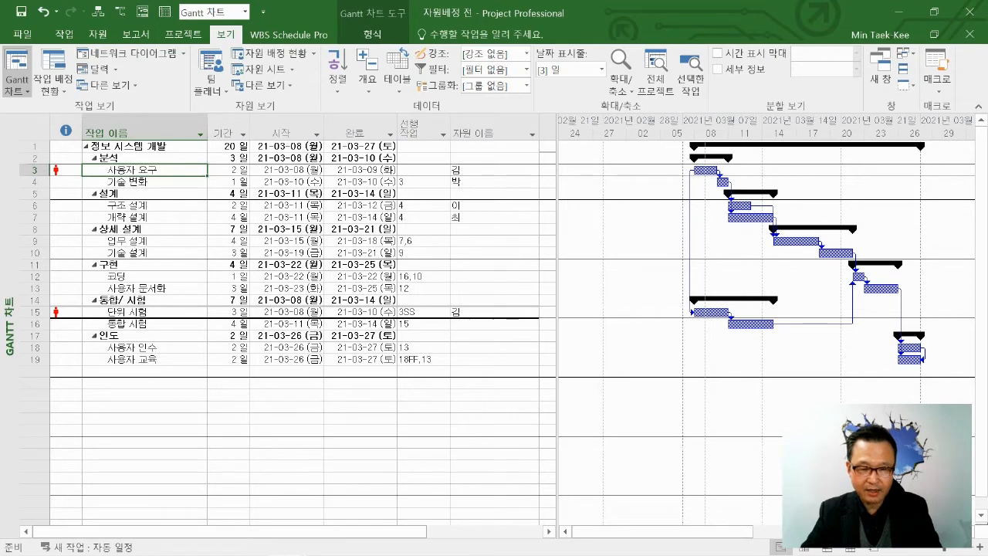
{"action": "double_click", "coordinate": [494, 170]}
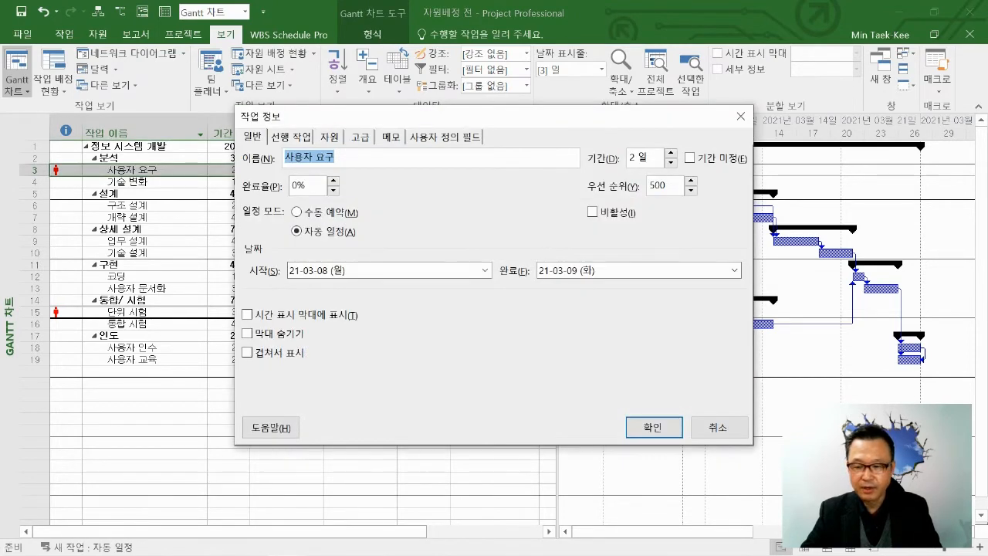
{"action": "left_click", "coordinate": [719, 427]}
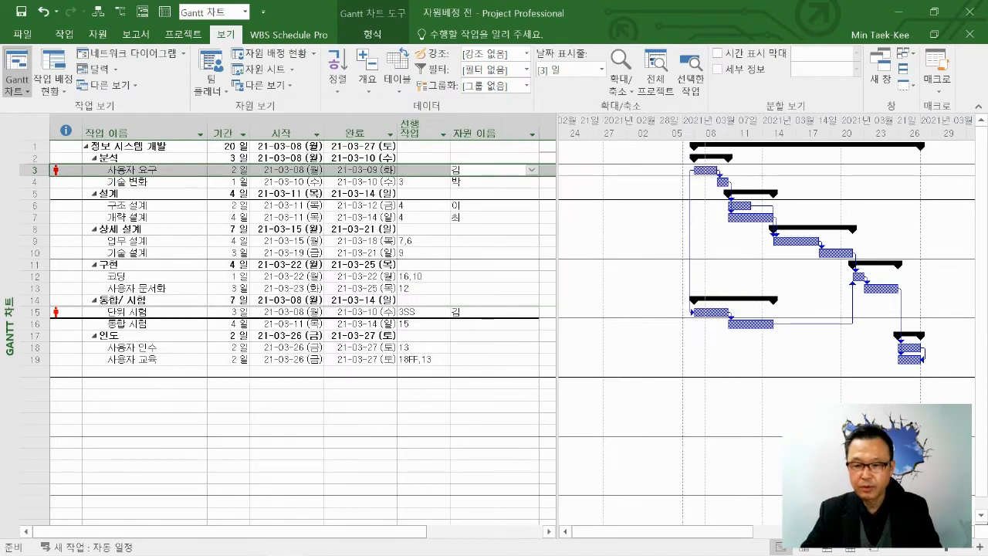
Look through the resources selectable for 업무 설계 (task 9) without assigning one.
{"action": "left_click", "coordinate": [489, 241]}
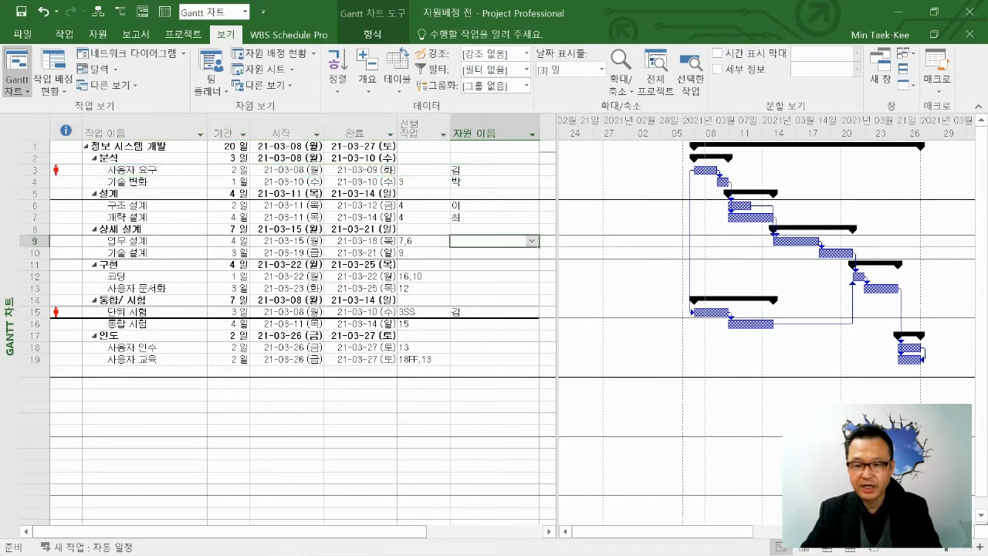
{"action": "left_click", "coordinate": [532, 241]}
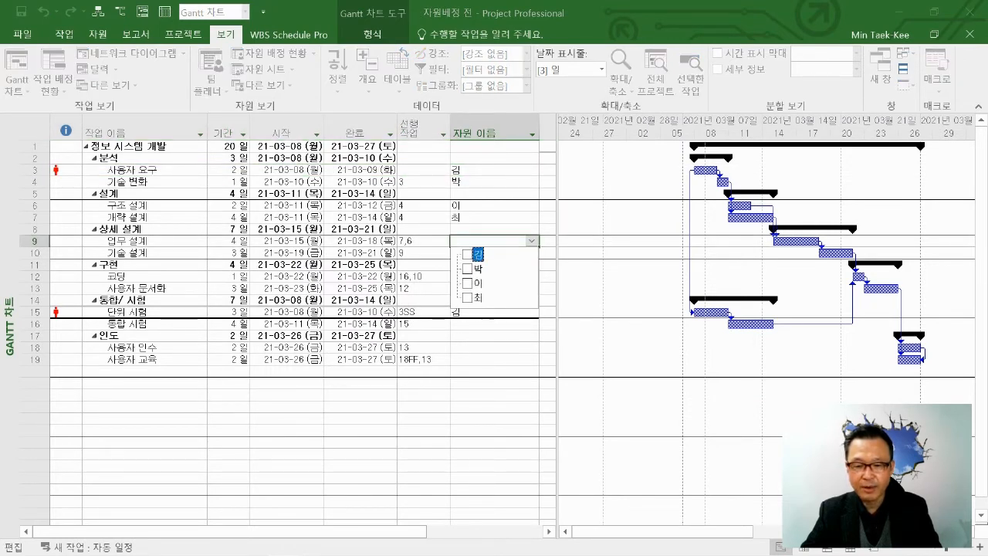
{"action": "key", "text": "Down"}
{"action": "key", "text": "Down"}
{"action": "key", "text": "Down"}
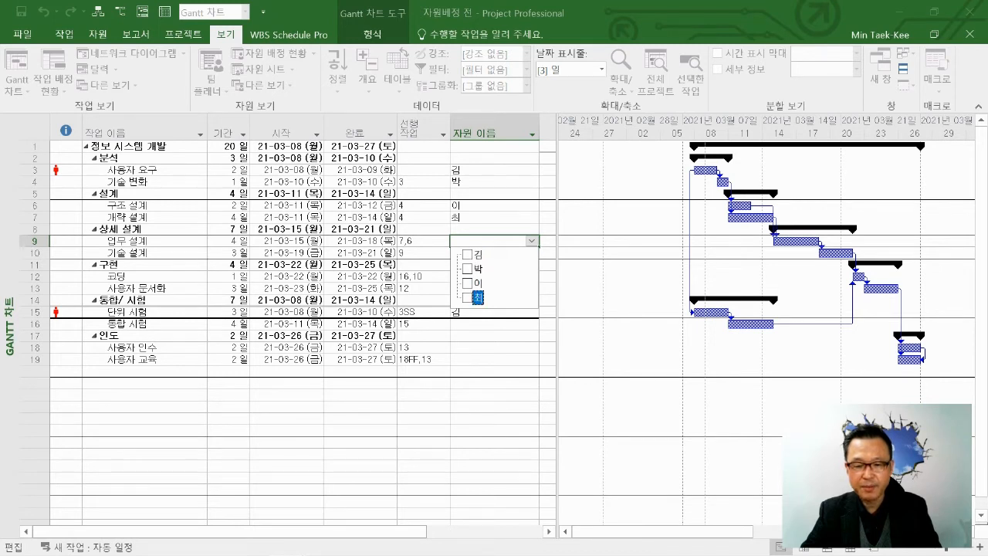
{"action": "key", "text": "Escape"}
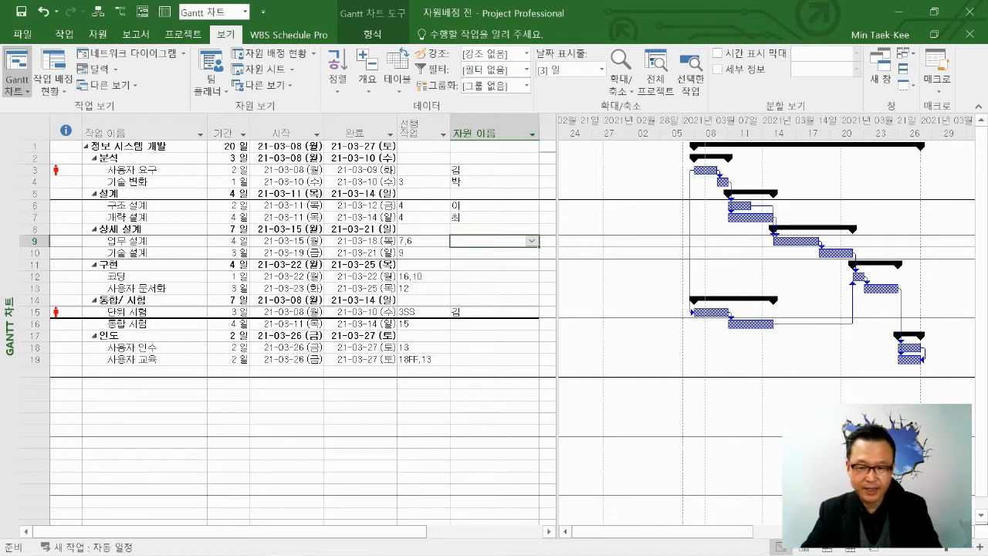
{"action": "left_click", "coordinate": [532, 241]}
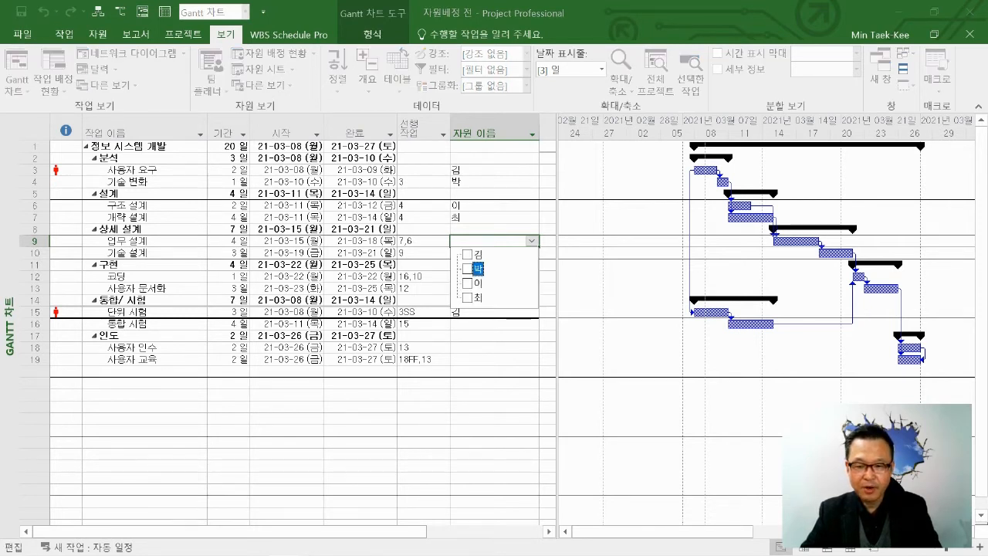
{"action": "key", "text": "Escape"}
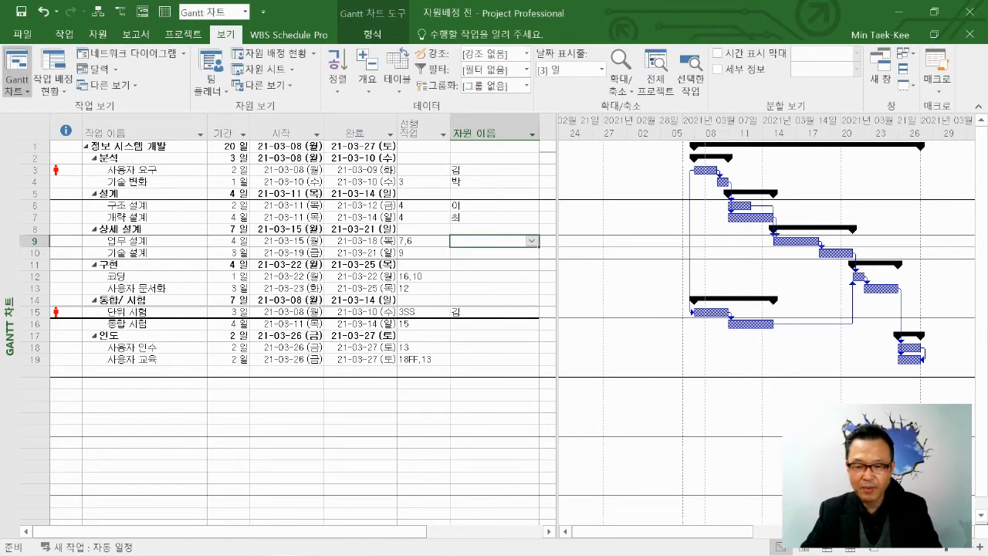
{"action": "left_click", "coordinate": [532, 241]}
{"action": "key", "text": "Escape"}
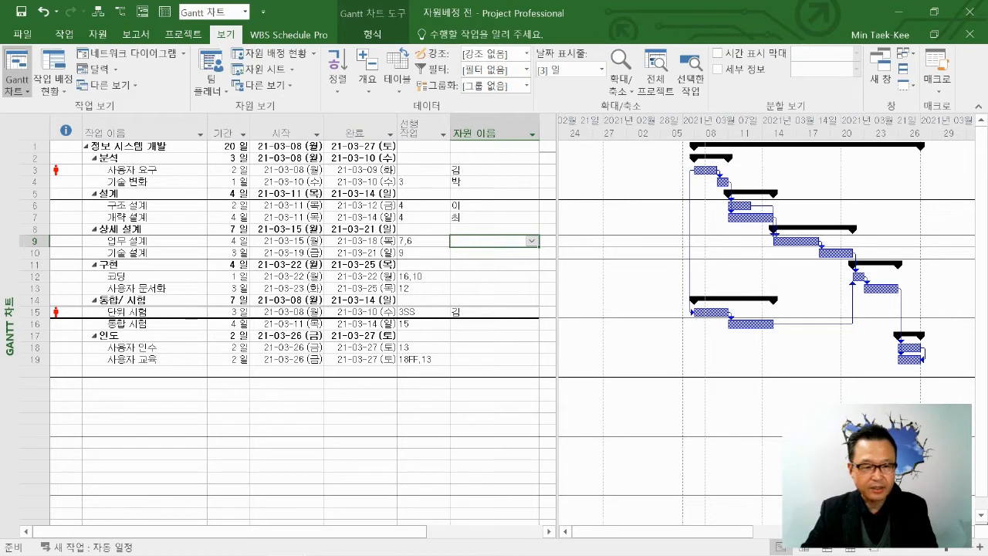
Open the task information of 구조 설계 (task 6) at its general settings, moving the dialog clear of the task name.
{"action": "left_click", "coordinate": [145, 205]}
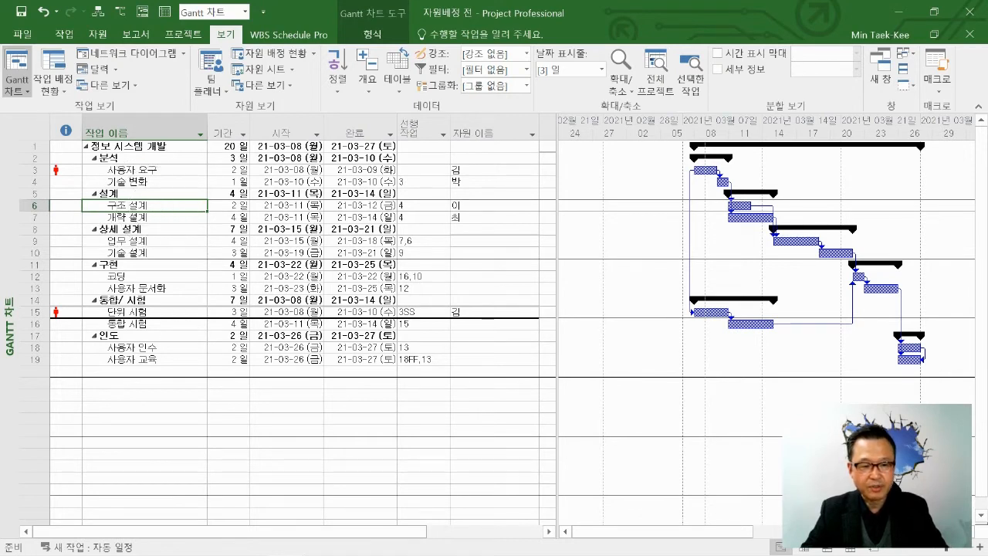
{"action": "left_click", "coordinate": [128, 253]}
{"action": "double_click", "coordinate": [128, 206]}
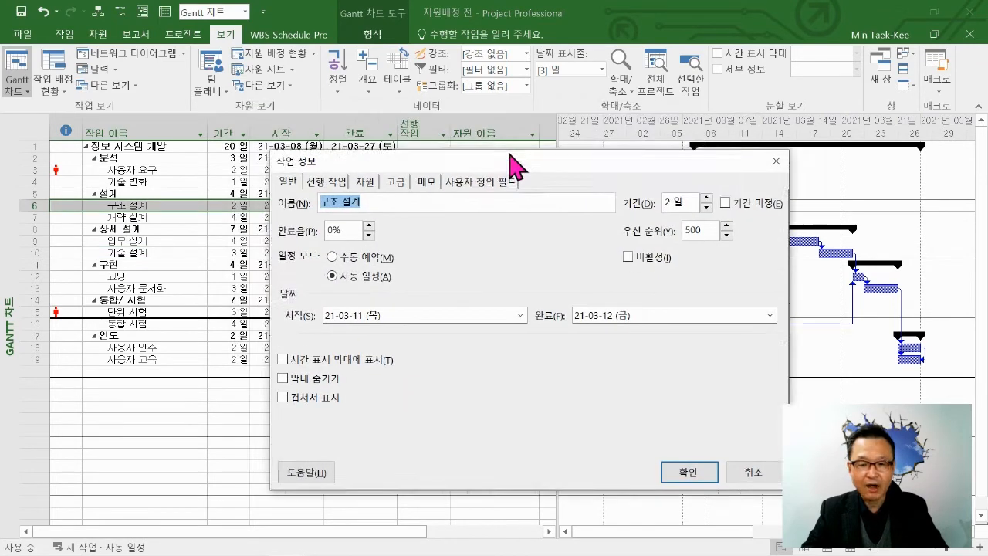
{"action": "left_click_drag", "start_coordinate": [509, 162], "coordinate": [522, 99]}
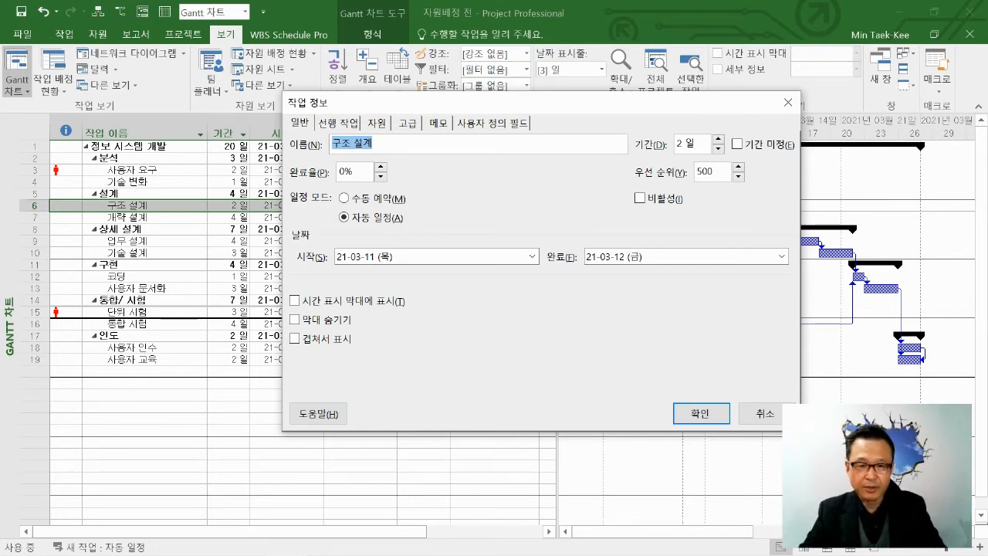
{"action": "left_click", "coordinate": [305, 122]}
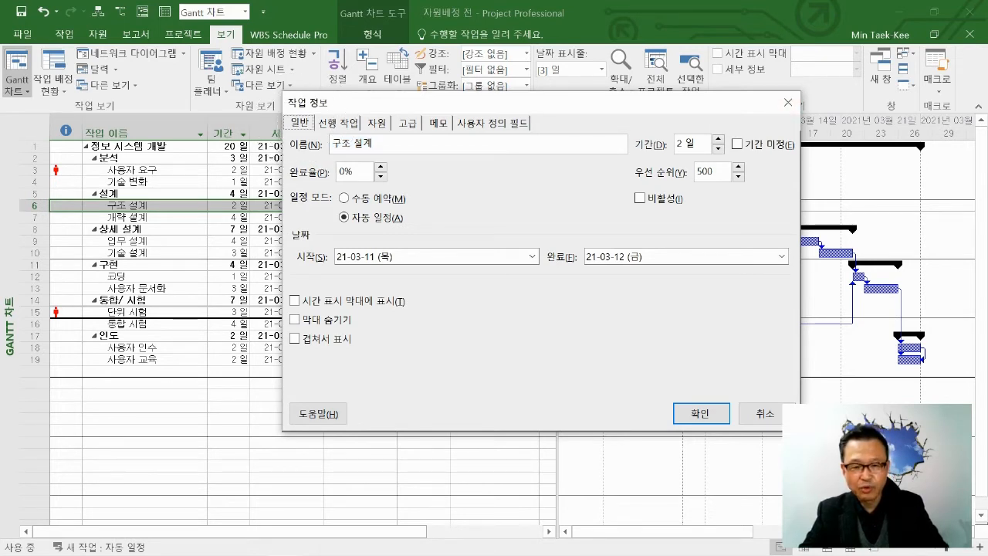
Try out higher completion percentages for 구조 설계 and return the value to 0%.
{"action": "left_click", "coordinate": [381, 167]}
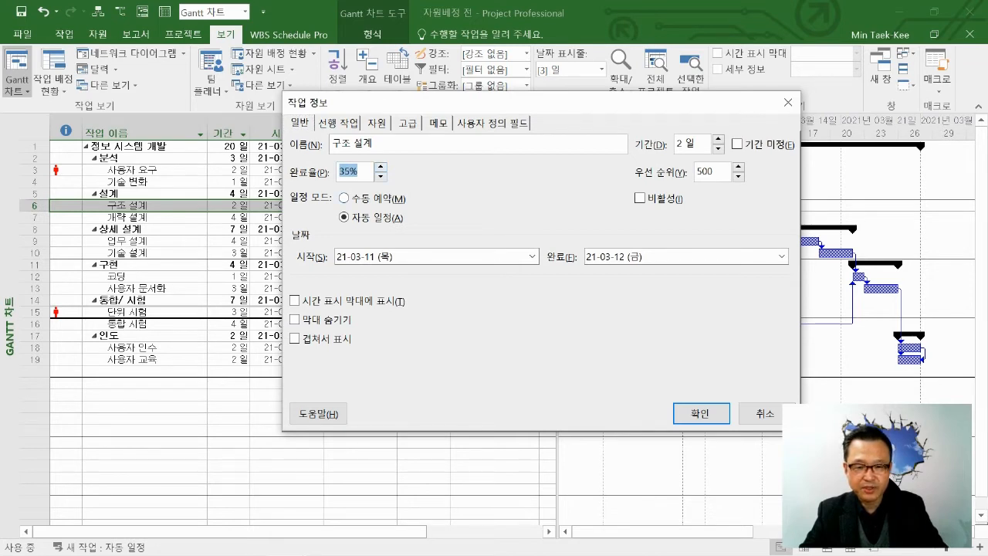
{"action": "left_click", "coordinate": [381, 167]}
{"action": "left_click", "coordinate": [380, 167]}
{"action": "left_click", "coordinate": [381, 167]}
{"action": "left_click", "coordinate": [381, 176]}
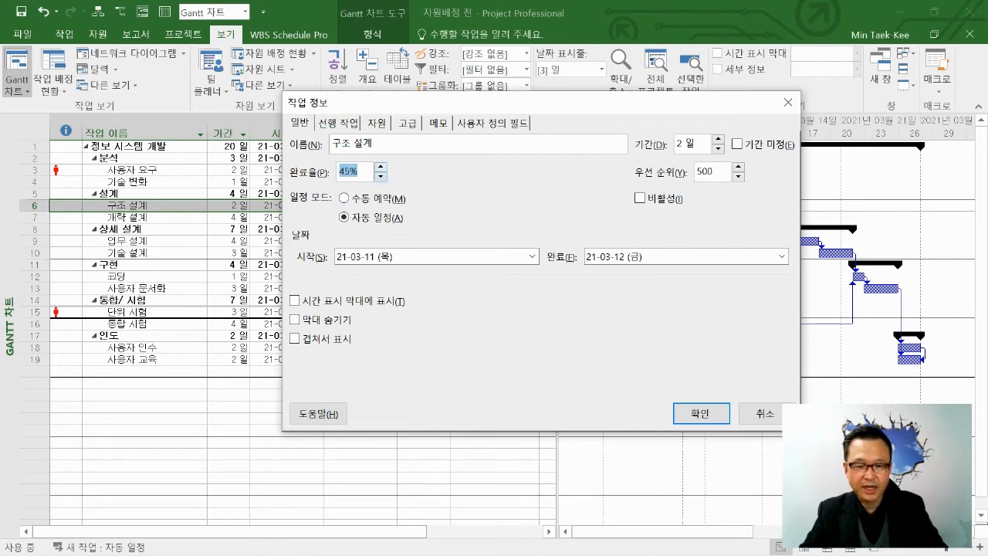
{"action": "left_click", "coordinate": [380, 176]}
{"action": "left_click", "coordinate": [381, 176]}
{"action": "left_click", "coordinate": [381, 176]}
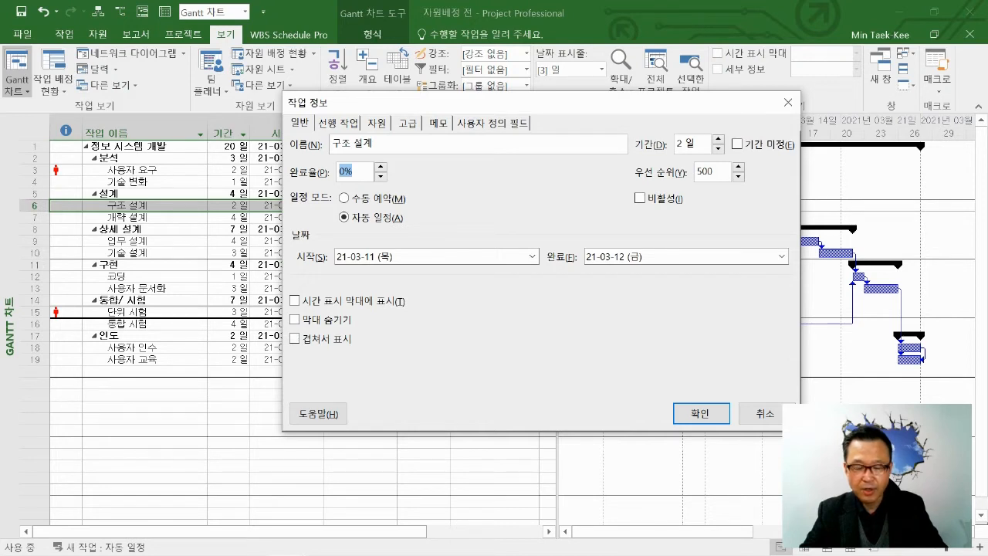
{"action": "left_click", "coordinate": [708, 414]}
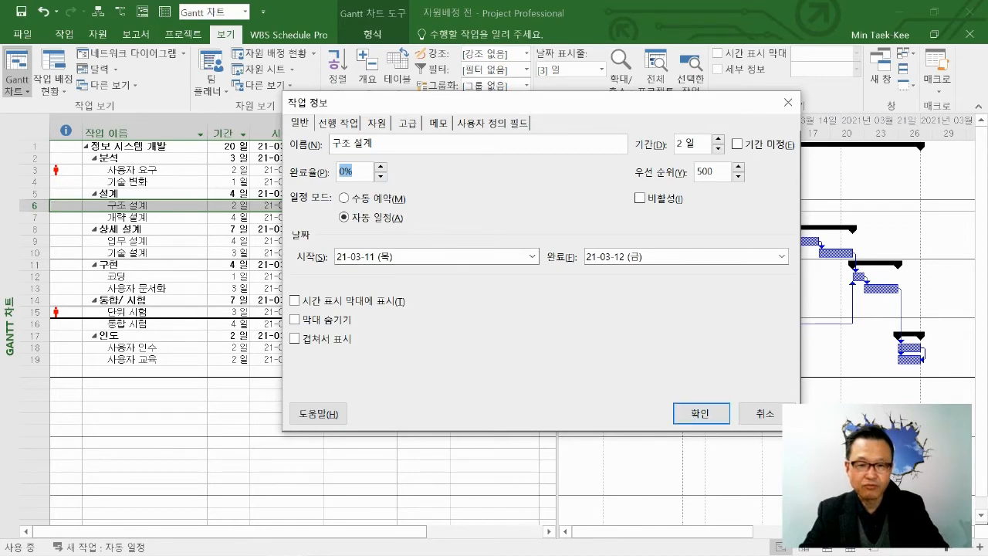
Review the predecessors, assigned resources and advanced settings of 구조 설계 in its task information.
{"action": "left_click", "coordinate": [337, 122]}
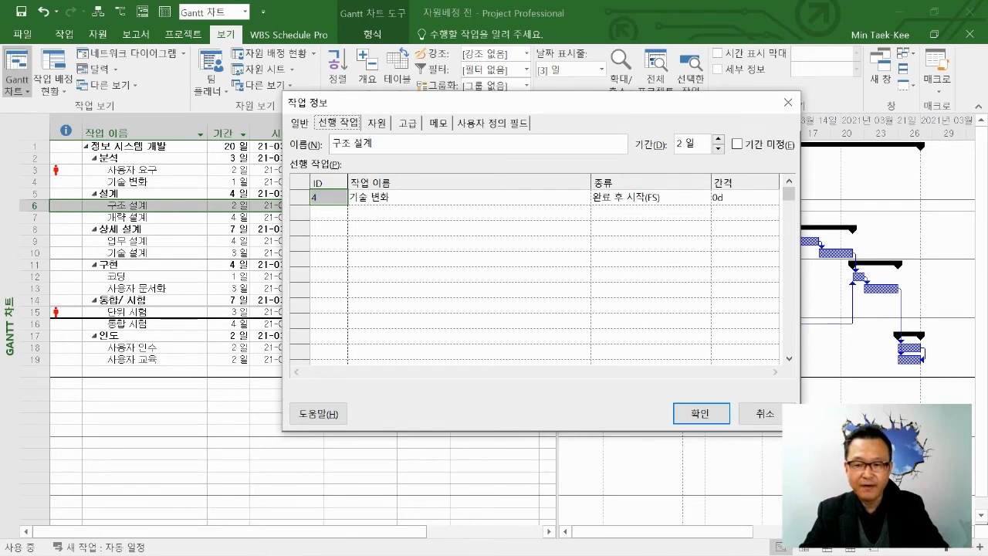
{"action": "left_click_drag", "start_coordinate": [598, 103], "coordinate": [545, 233]}
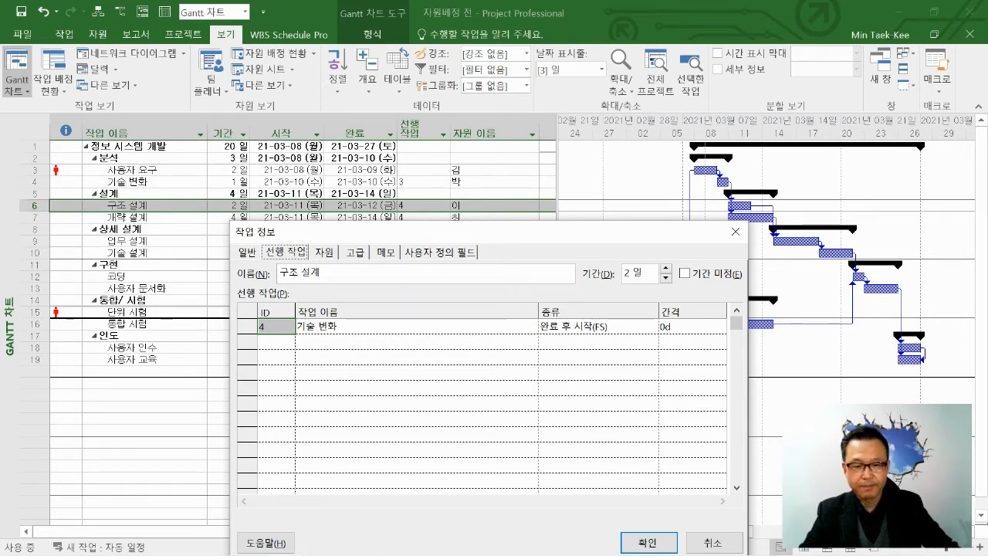
{"action": "left_click", "coordinate": [323, 252]}
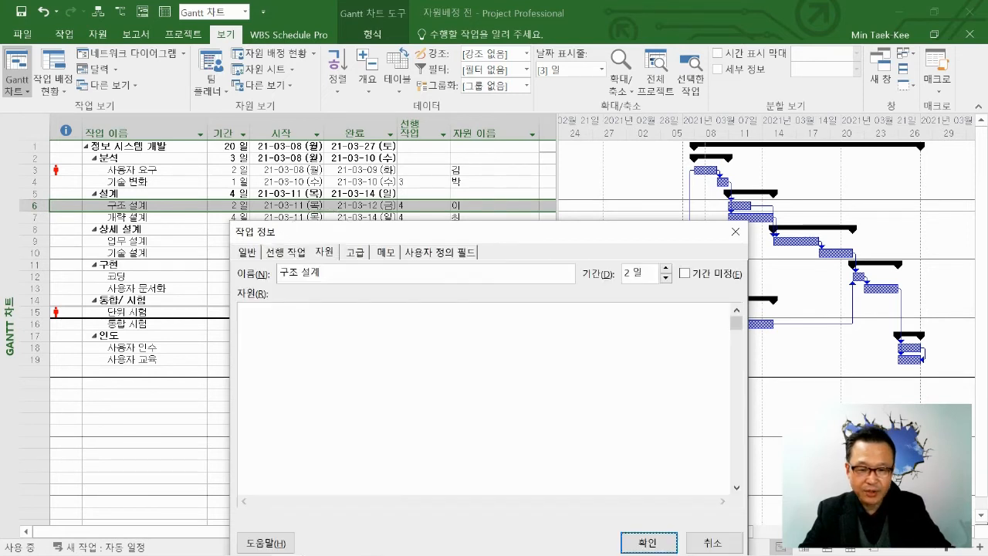
{"action": "left_click", "coordinate": [342, 327]}
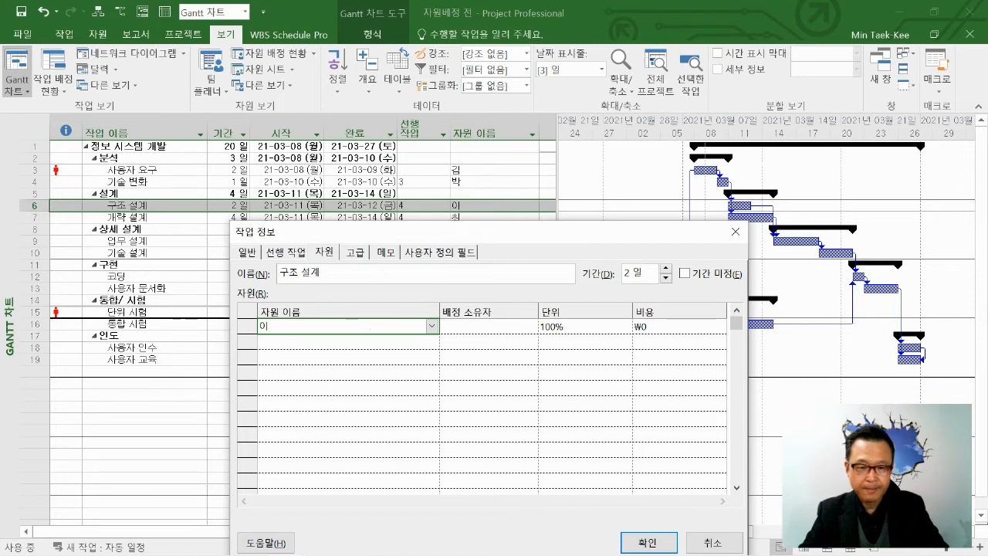
{"action": "left_click", "coordinate": [355, 253]}
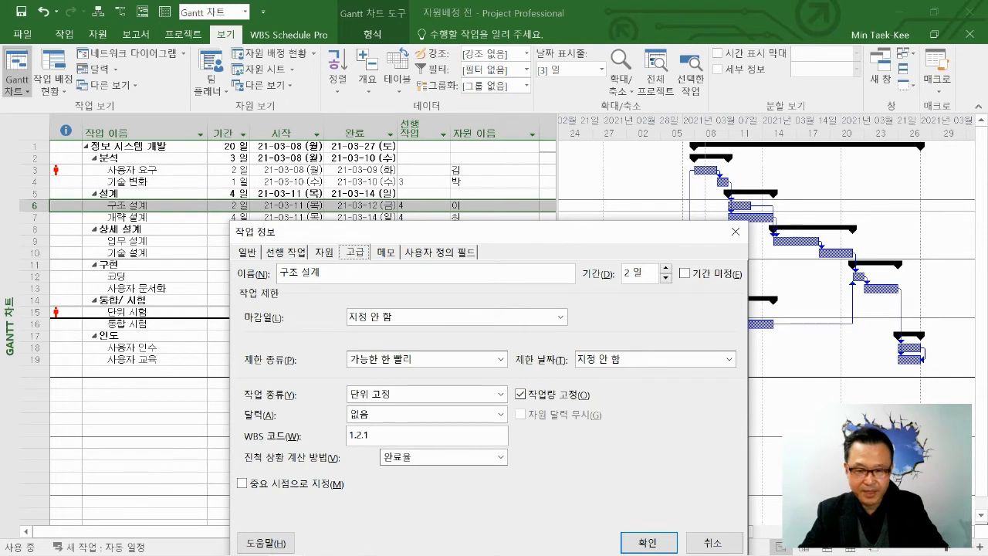
Add the note "AAAAAA" to 구조 설계 and confirm the task information.
{"action": "left_click", "coordinate": [386, 253]}
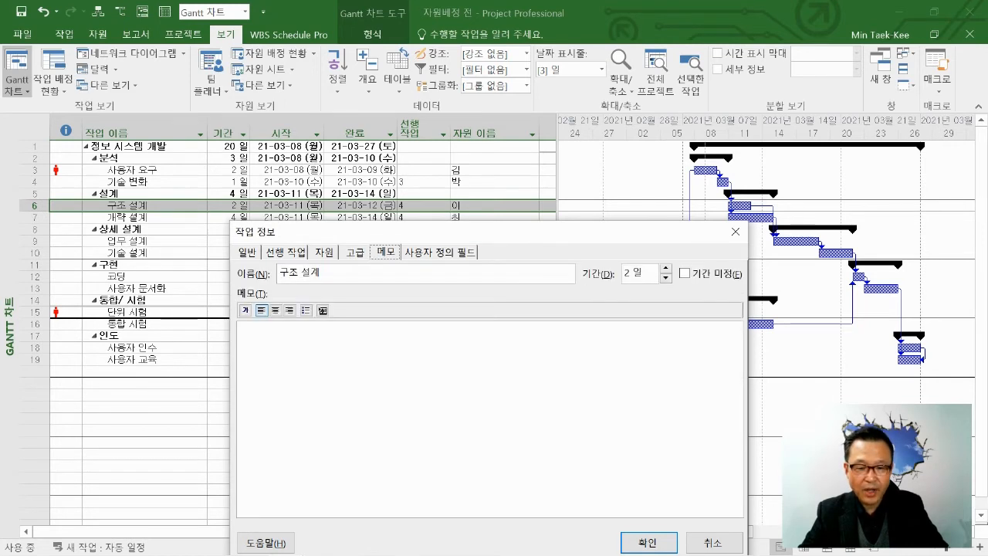
{"action": "left_click", "coordinate": [239, 332]}
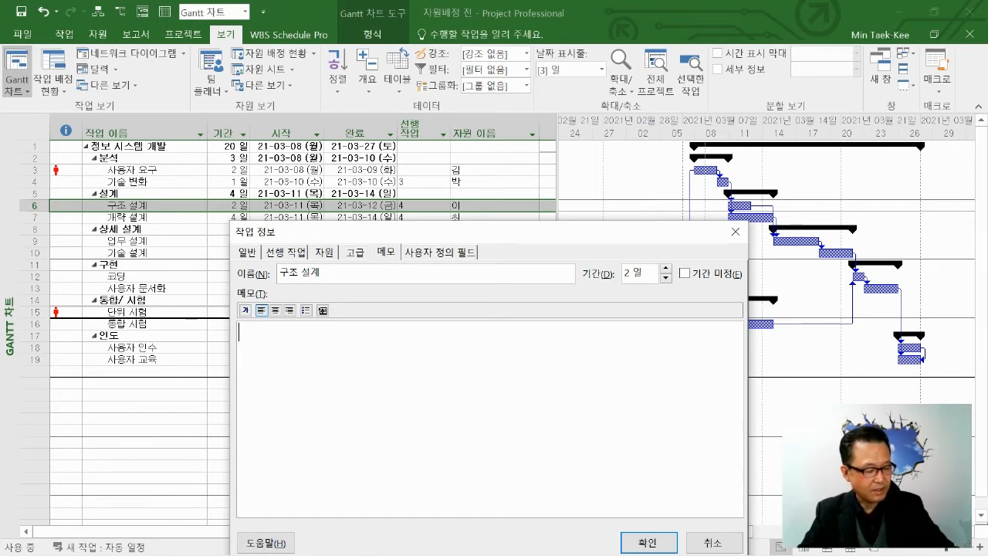
{"action": "type", "text": "AAAAAA"}
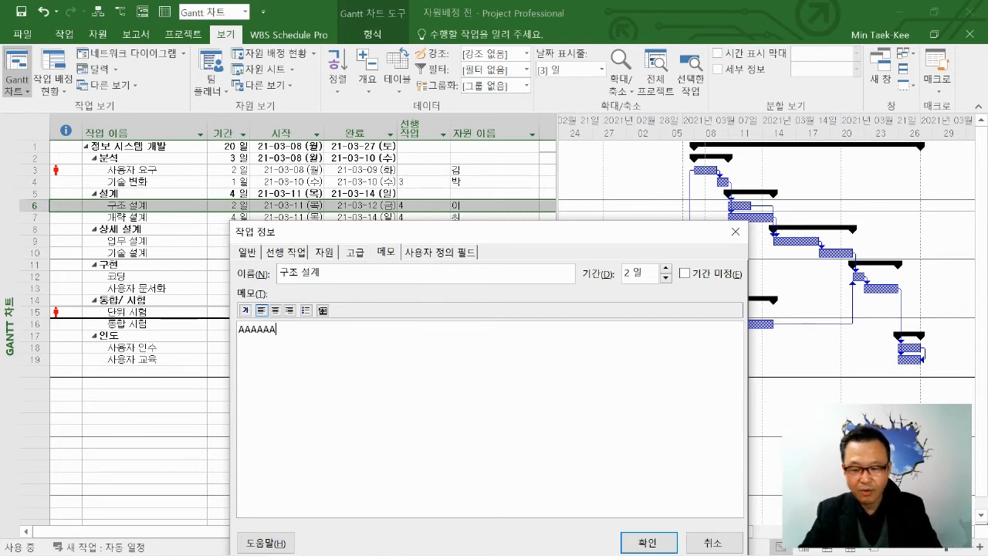
{"action": "left_click", "coordinate": [648, 542]}
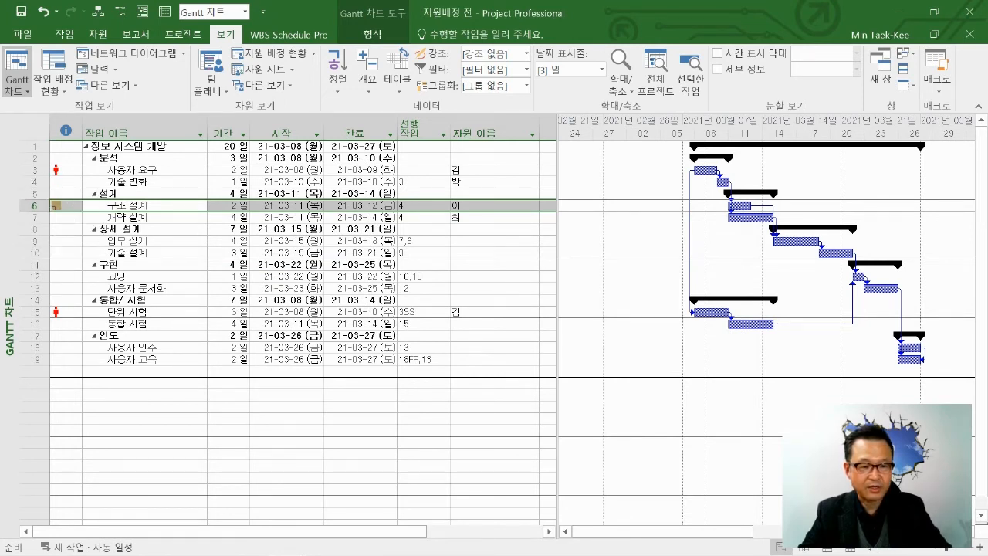
Check the note of 구조 설계 from its indicator in the task table, leaving the text unchanged.
{"action": "left_click", "coordinate": [57, 206]}
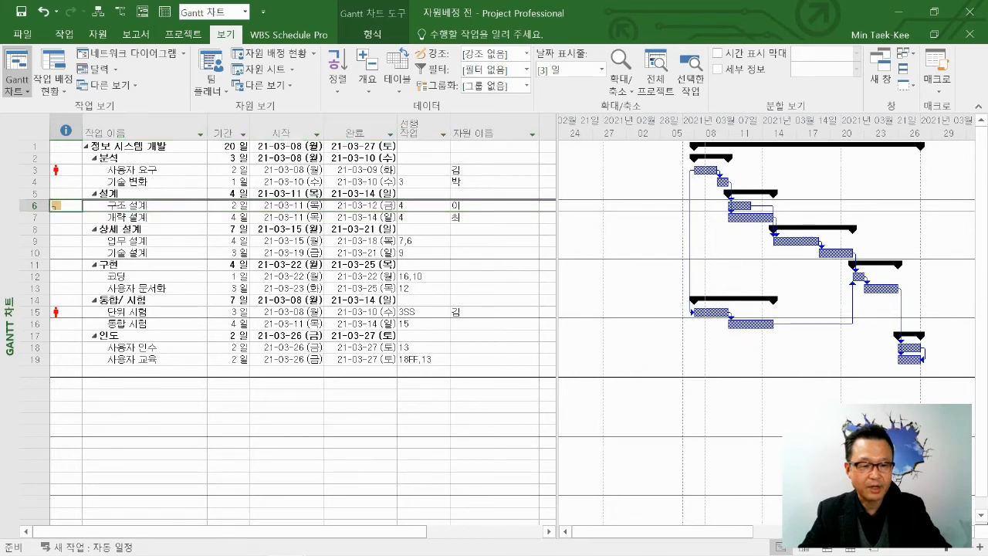
{"action": "double_click", "coordinate": [57, 206]}
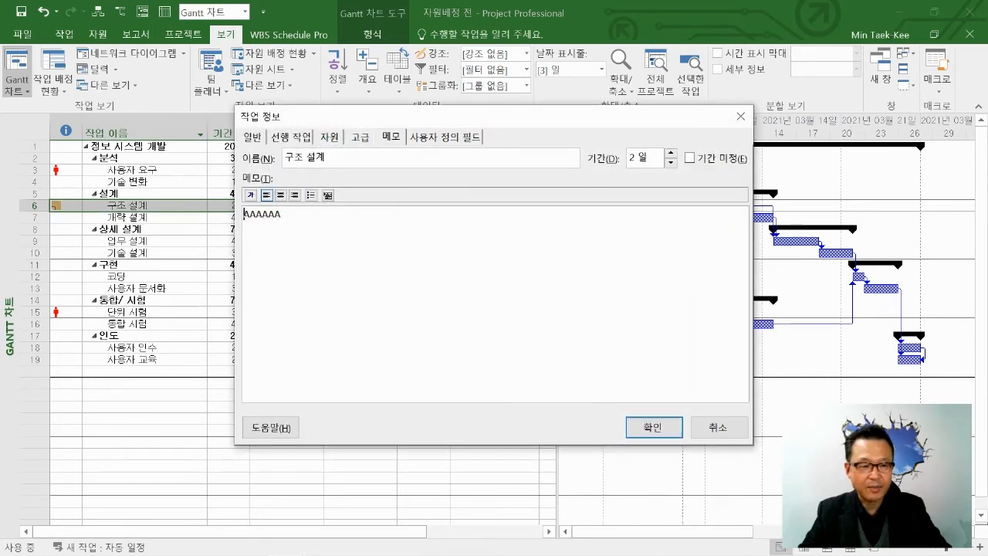
{"action": "left_click", "coordinate": [719, 427]}
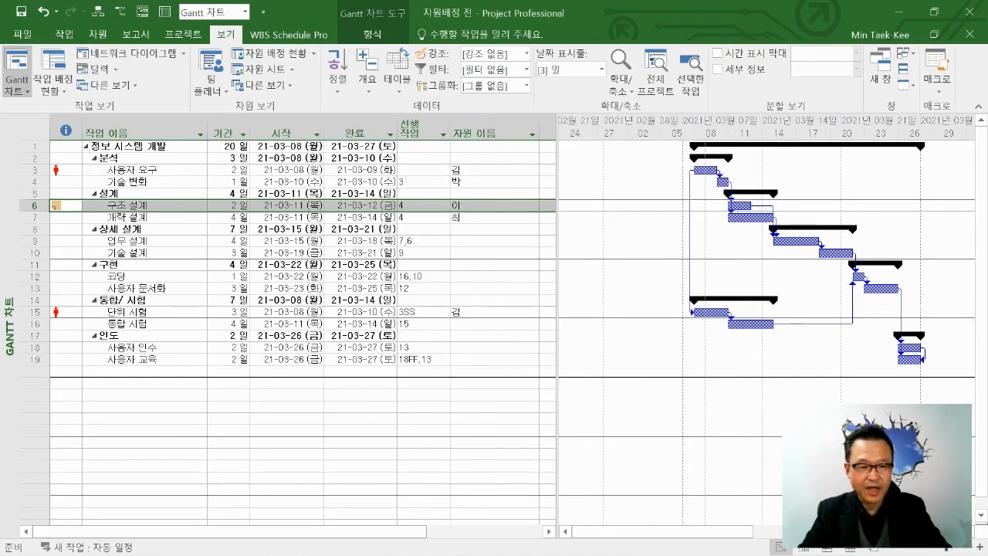
{"action": "mouse_move", "coordinate": [56, 206]}
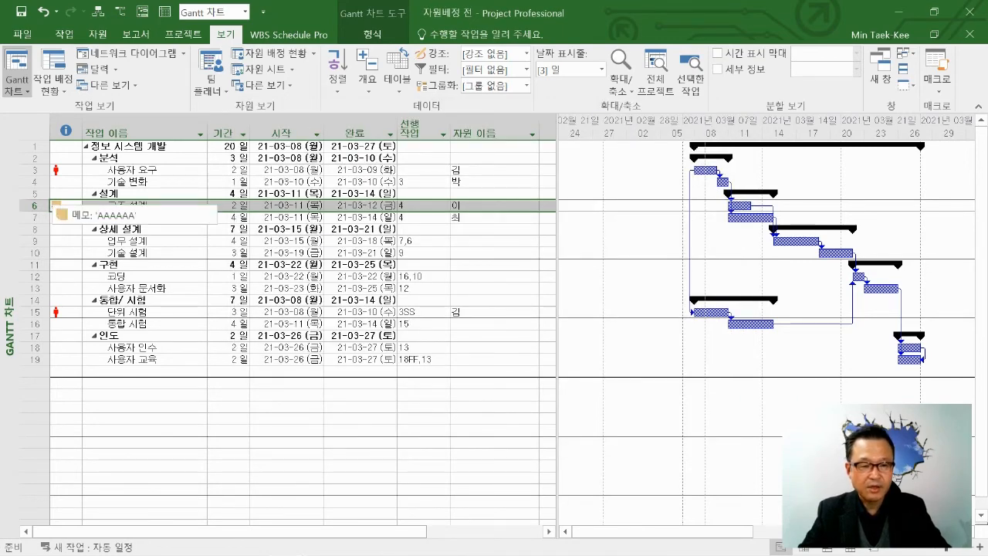
{"action": "left_click", "coordinate": [54, 206]}
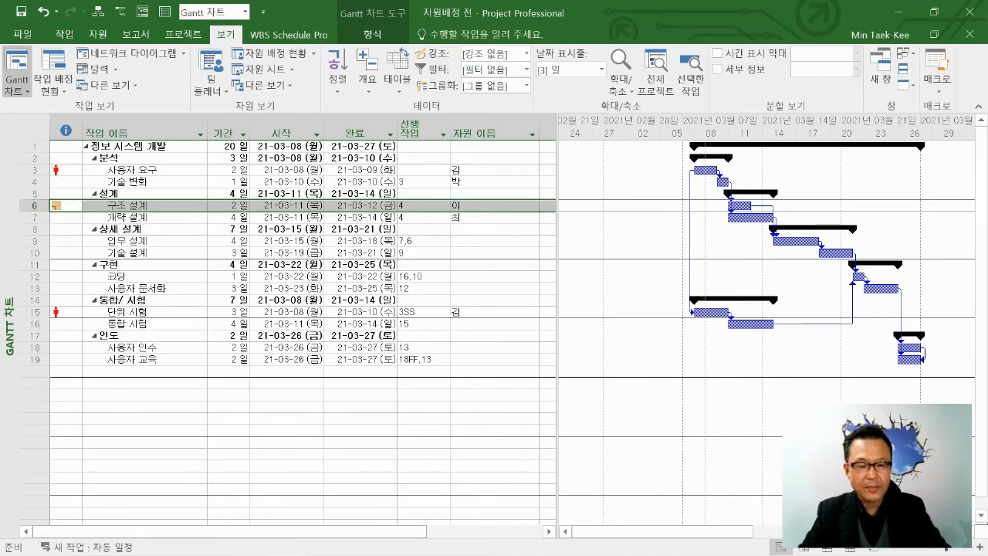
{"action": "double_click", "coordinate": [55, 206]}
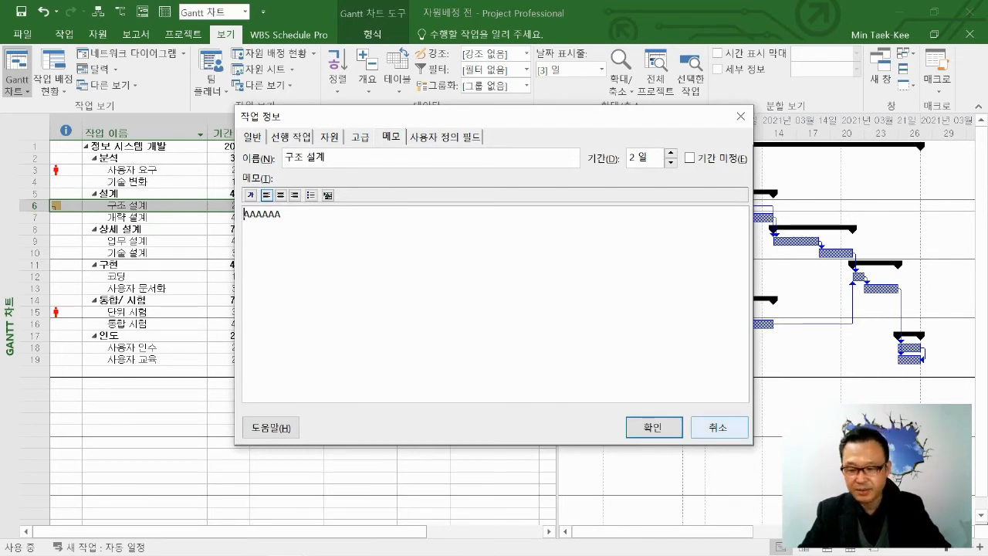
{"action": "left_click", "coordinate": [718, 427]}
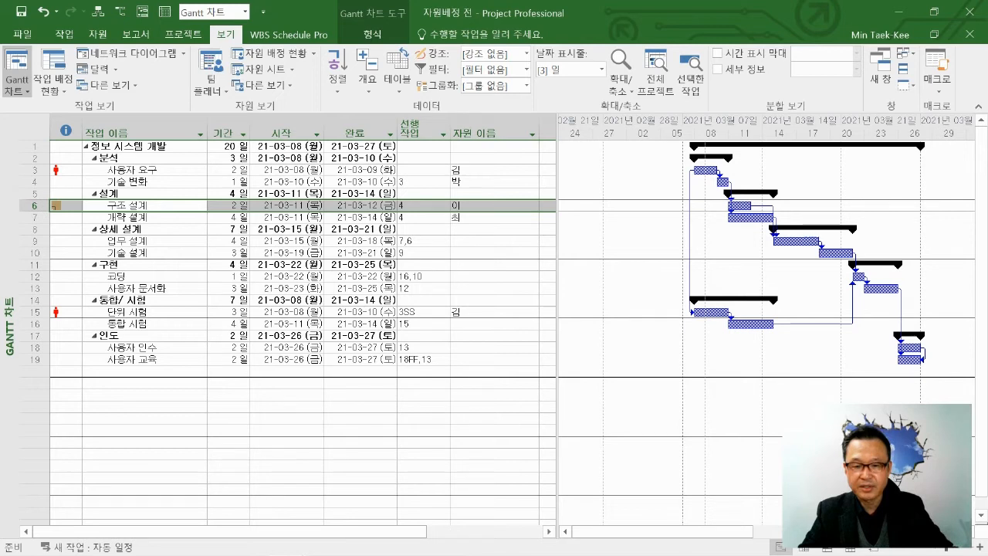
Assign the resource already used for 구조 설계 to 업무 설계 (task 9) as well.
{"action": "left_click", "coordinate": [488, 241]}
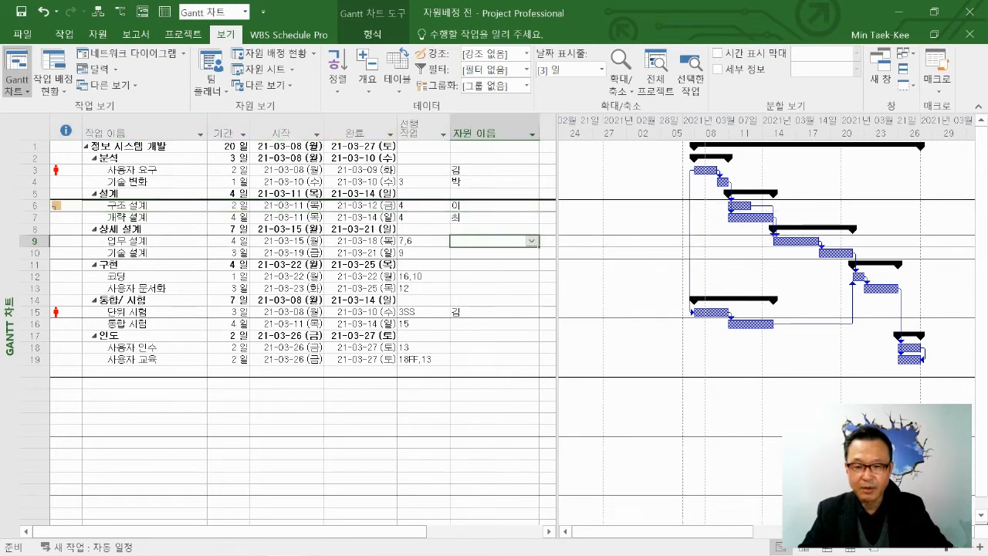
{"action": "left_click", "coordinate": [532, 241]}
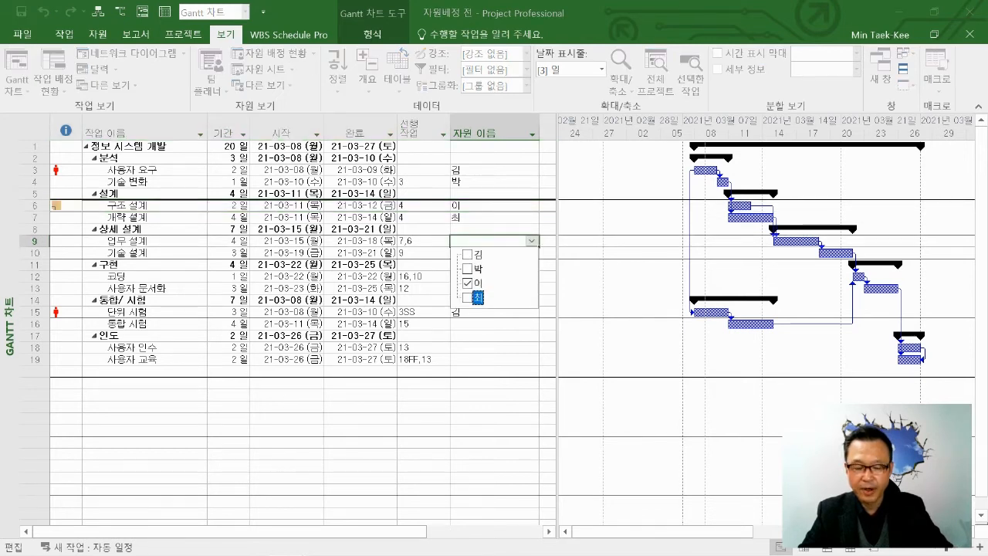
{"action": "key", "text": "Return"}
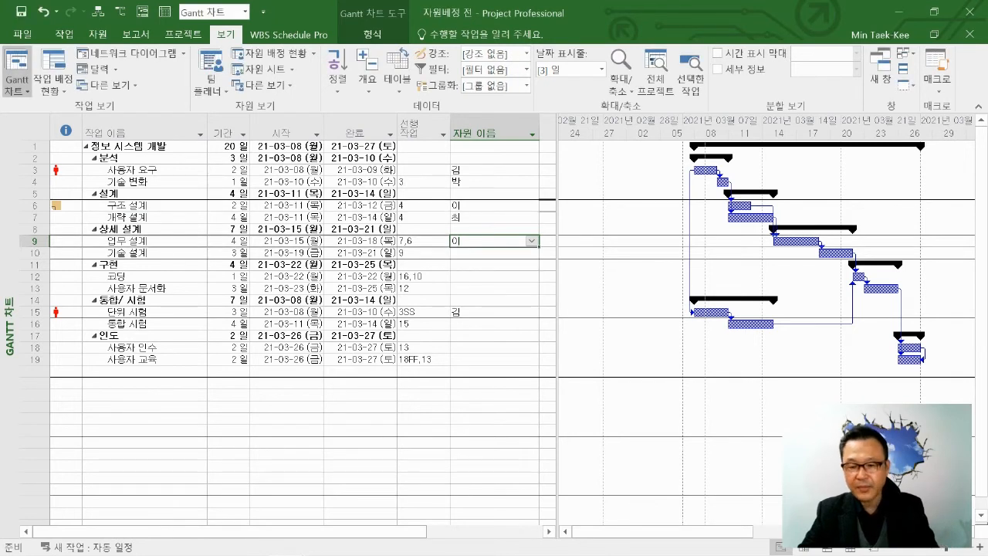
Split the Gantt chart view to show the task form for 인도 (task 17), and activate the form's task name.
{"action": "left_click", "coordinate": [488, 335]}
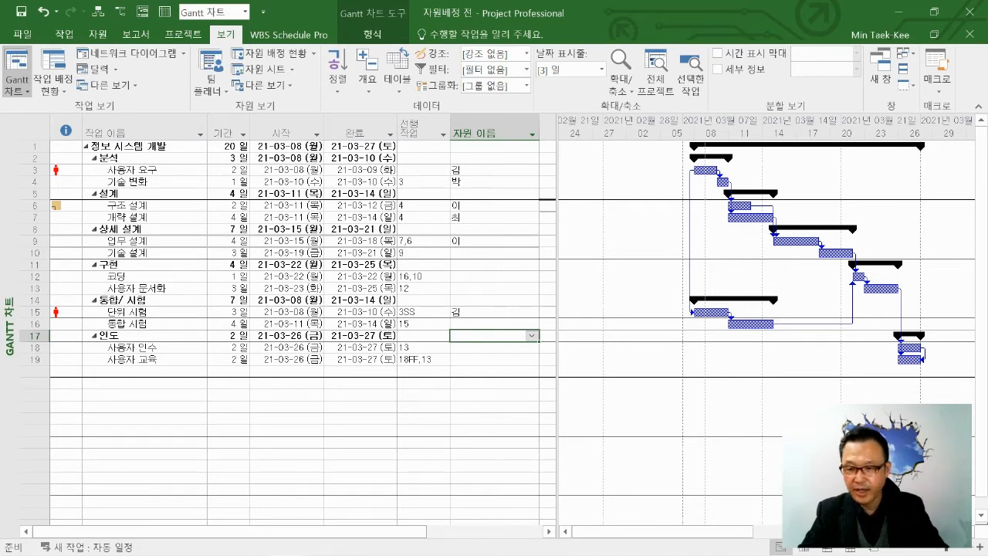
{"action": "right_click", "coordinate": [622, 221]}
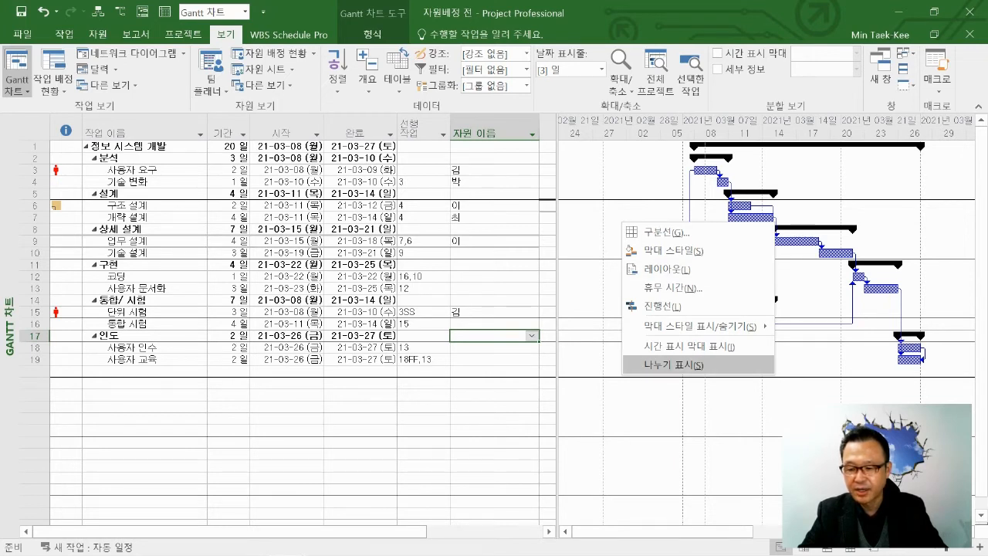
{"action": "mouse_move", "coordinate": [325, 545]}
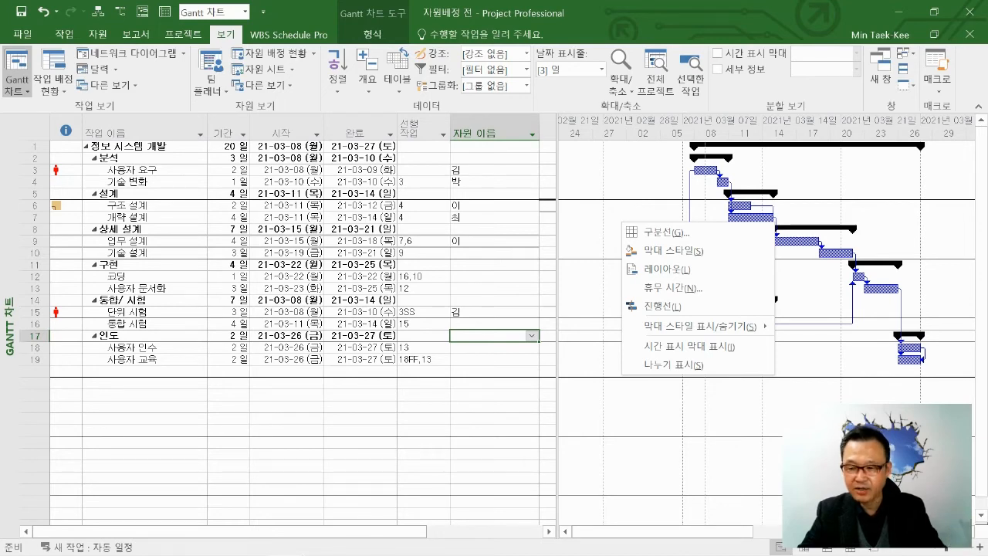
{"action": "left_click", "coordinate": [674, 365]}
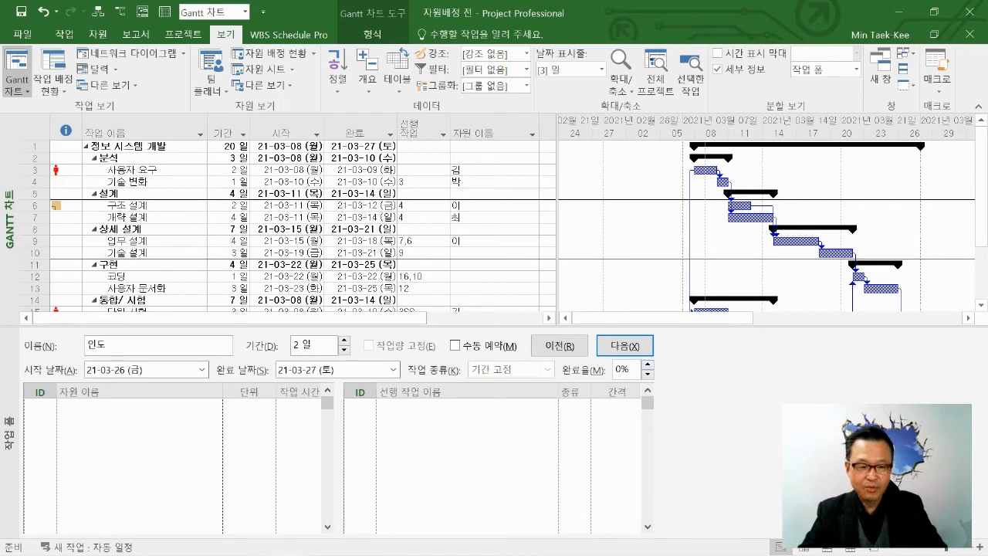
{"action": "left_click", "coordinate": [96, 345]}
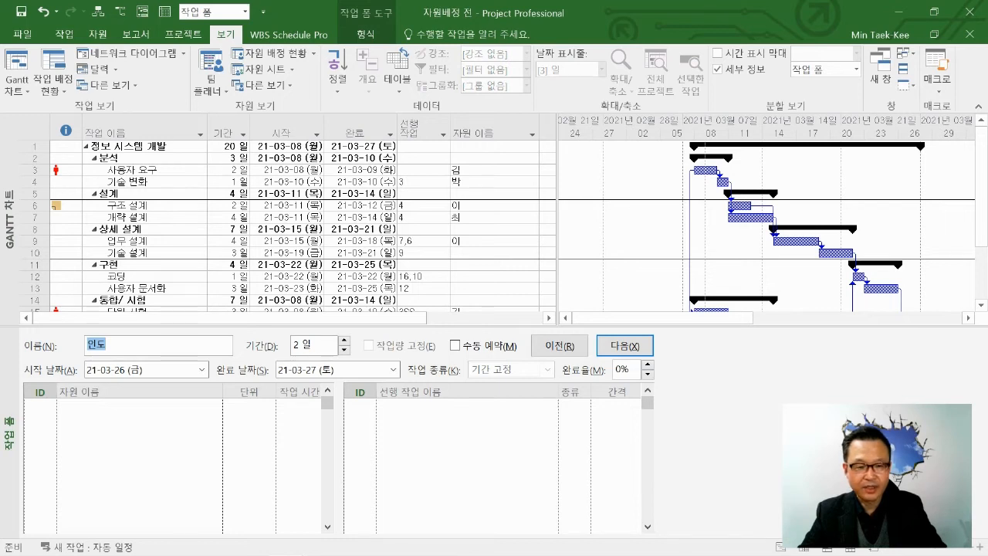
Show 기술 설계 (task 10) in the task form, and assign the resource already used for 개략 설계 to 코딩 (task 12).
{"action": "left_click", "coordinate": [145, 254]}
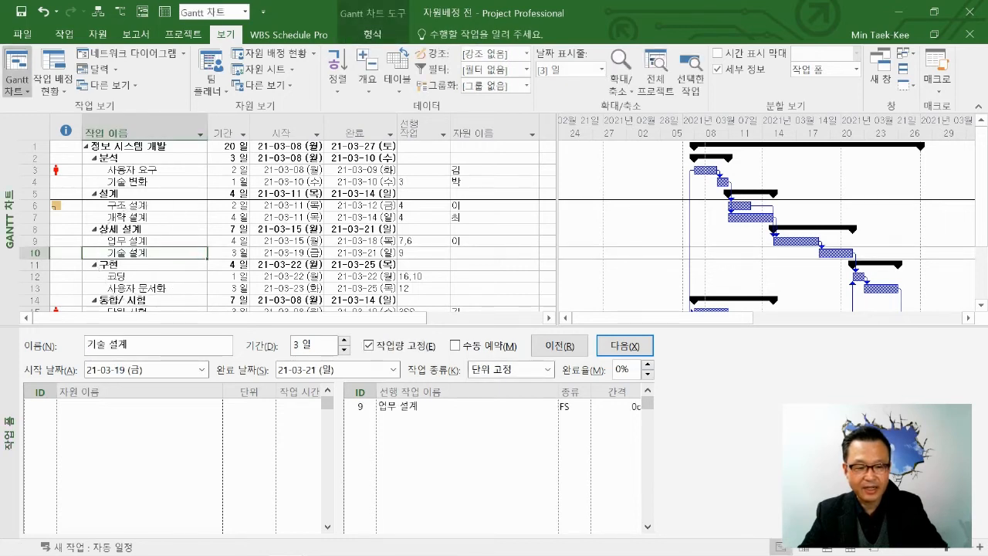
{"action": "key", "text": "ctrl"}
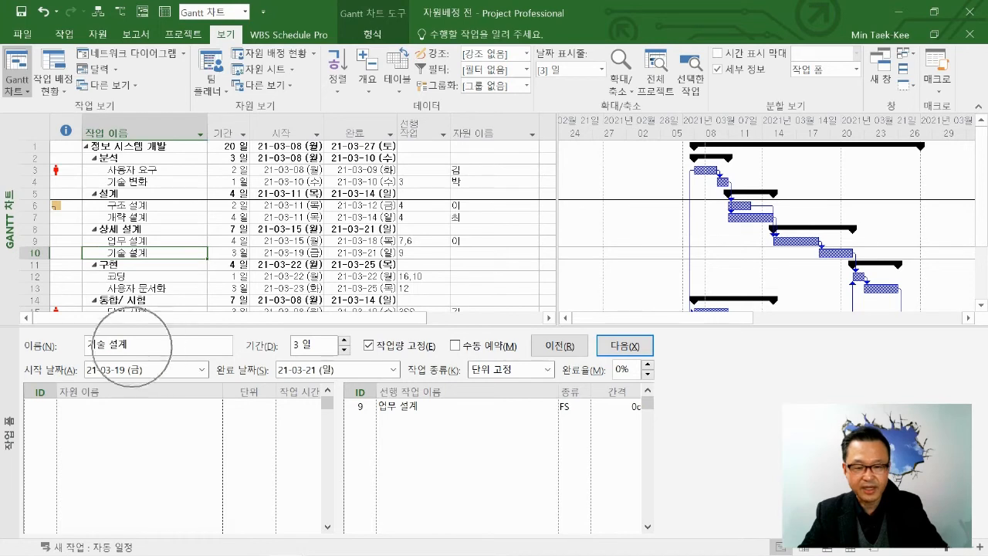
{"action": "left_click", "coordinate": [139, 276]}
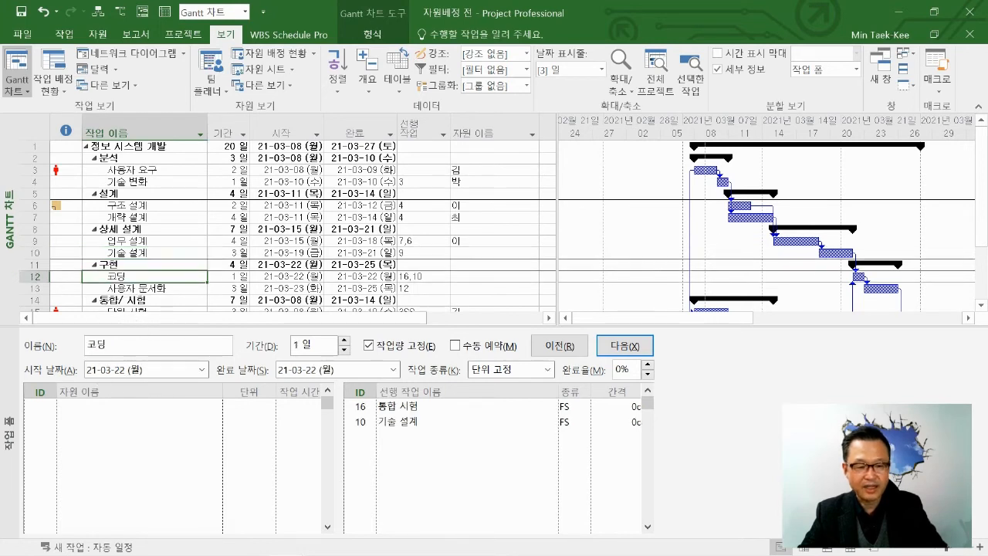
{"action": "key", "text": "ctrl"}
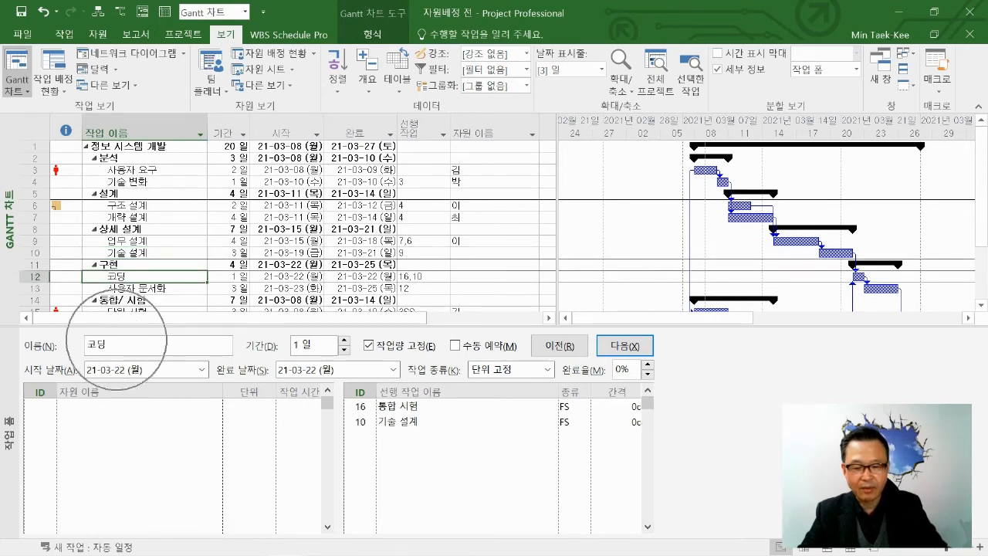
{"action": "key", "text": "ctrl"}
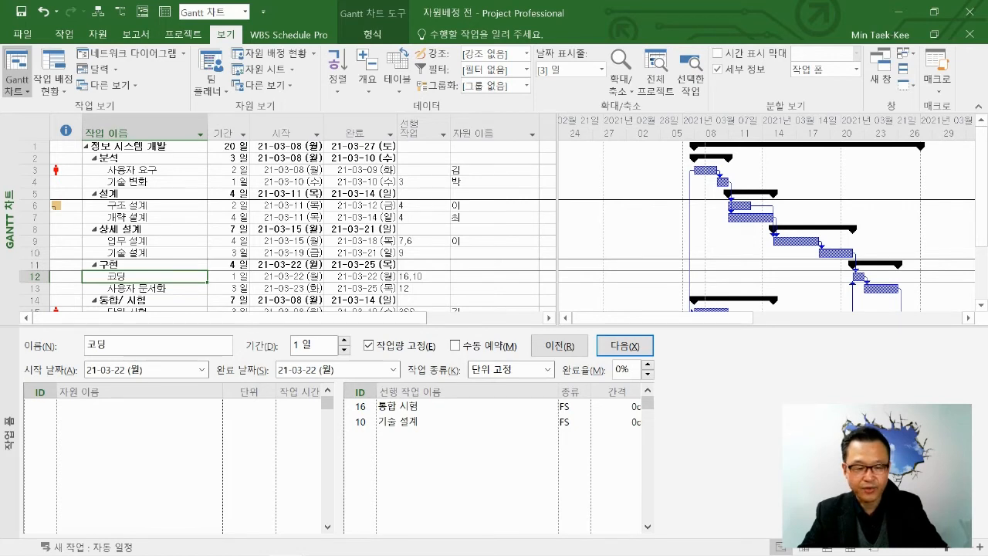
{"action": "left_click", "coordinate": [139, 407]}
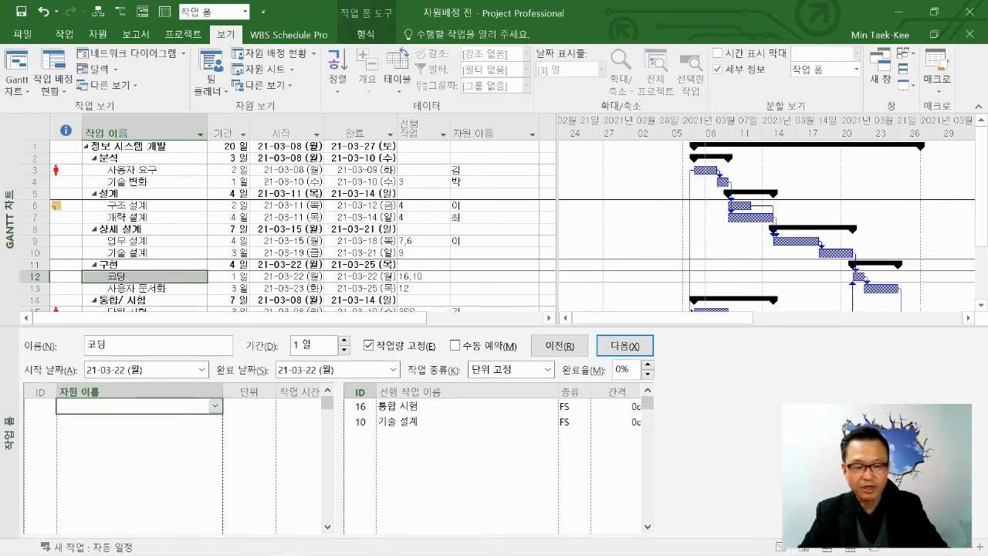
{"action": "left_click", "coordinate": [216, 405]}
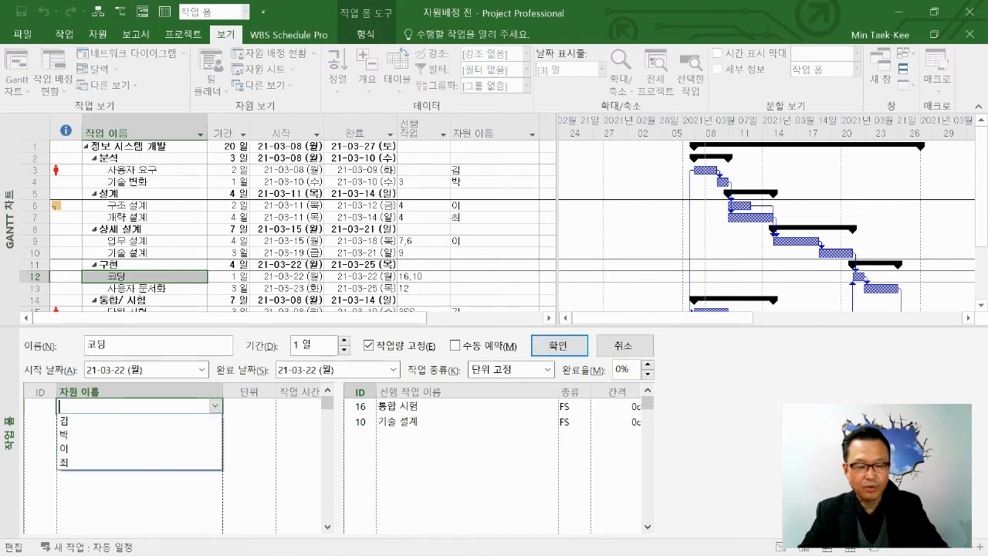
{"action": "key", "text": "Down"}
{"action": "key", "text": "Down"}
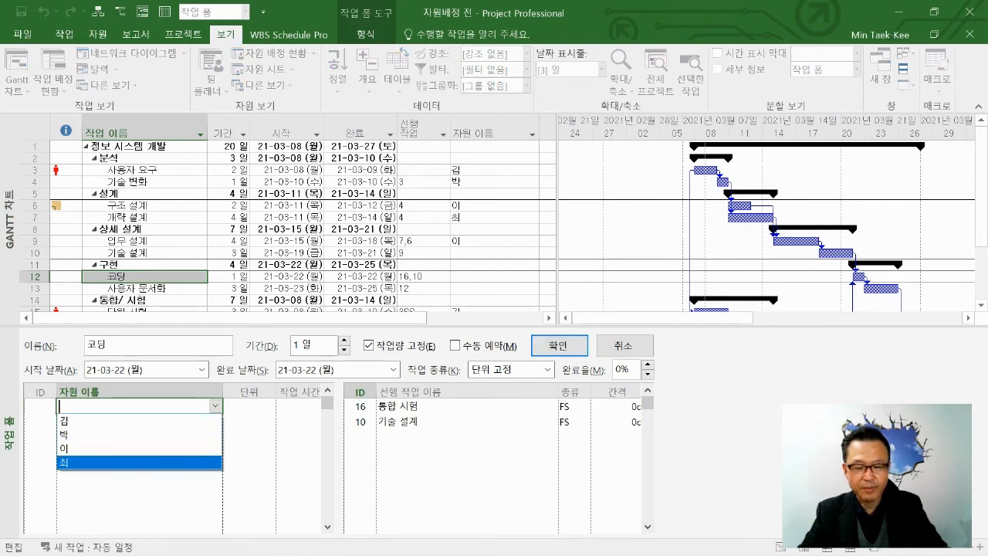
{"action": "key", "text": "Return"}
{"action": "key", "text": "Return"}
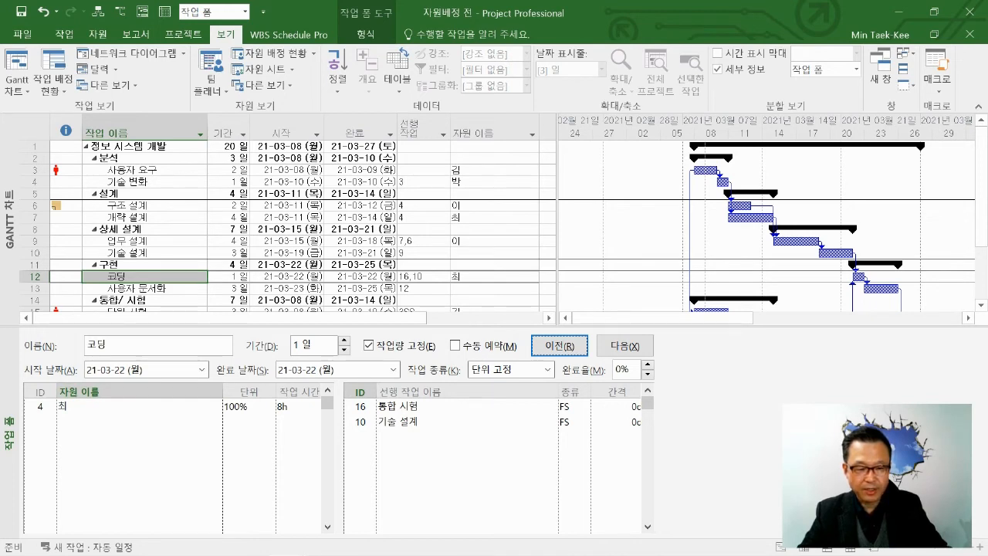
{"action": "key", "text": "ctrl"}
{"action": "key", "text": "ctrl"}
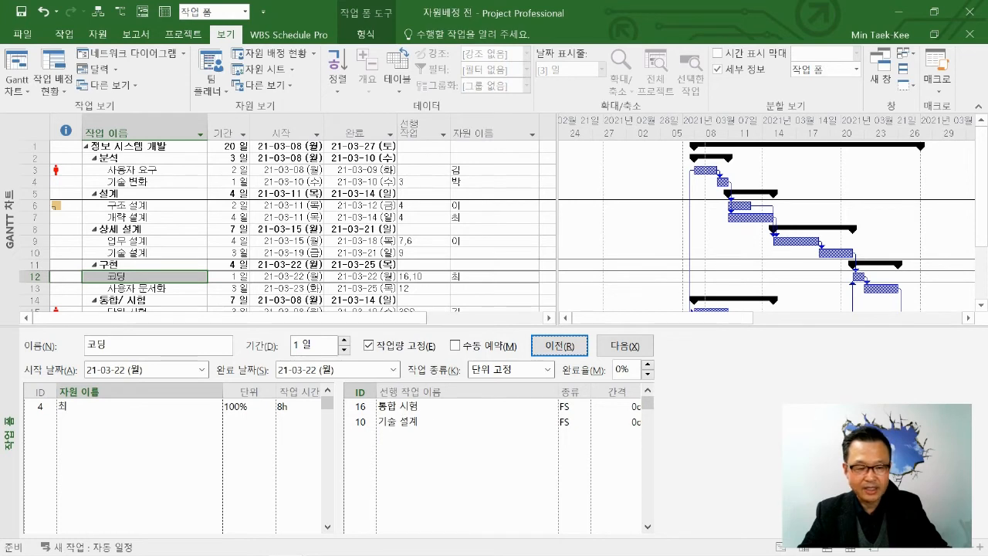
{"action": "key", "text": "ctrl"}
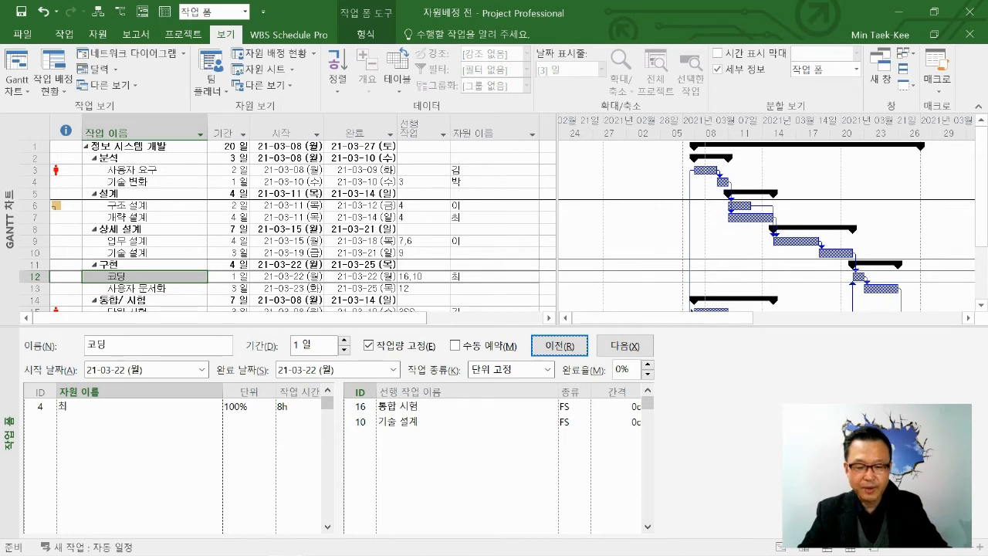
View the 코딩 task form with resources and successors, with predecessors and successors, and again with resources and predecessors.
{"action": "right_click", "coordinate": [689, 397]}
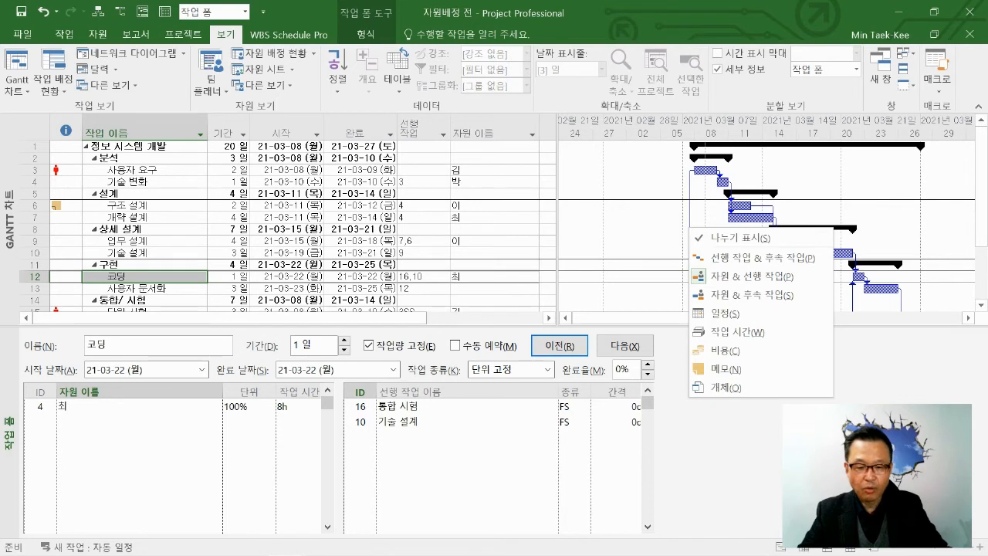
{"action": "right_click", "coordinate": [342, 444]}
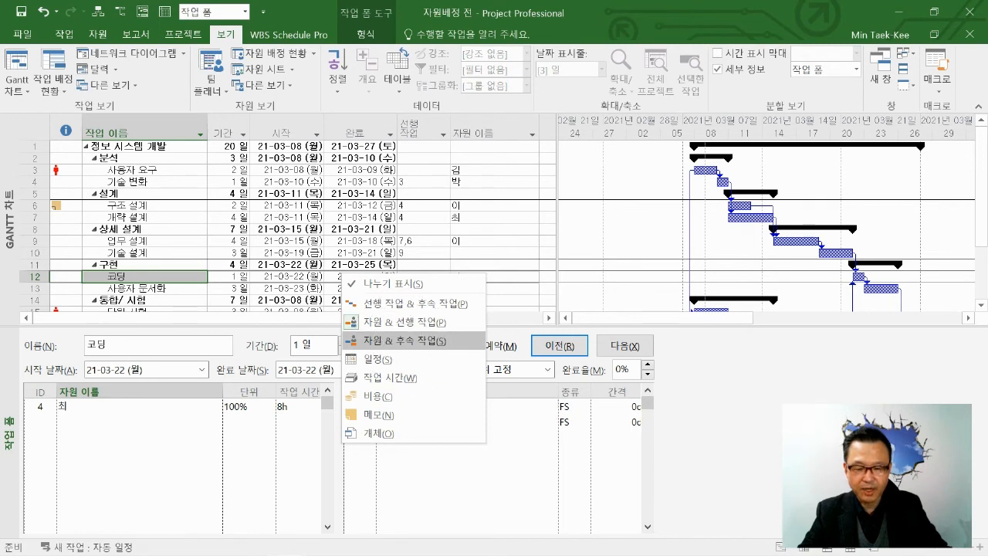
{"action": "left_click", "coordinate": [402, 341]}
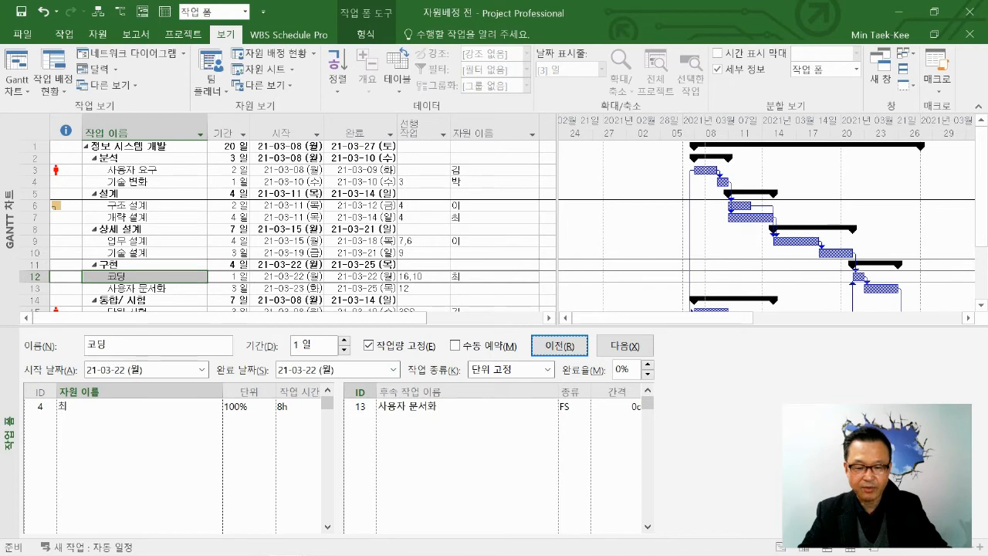
{"action": "right_click", "coordinate": [341, 427]}
{"action": "left_click", "coordinate": [406, 288]}
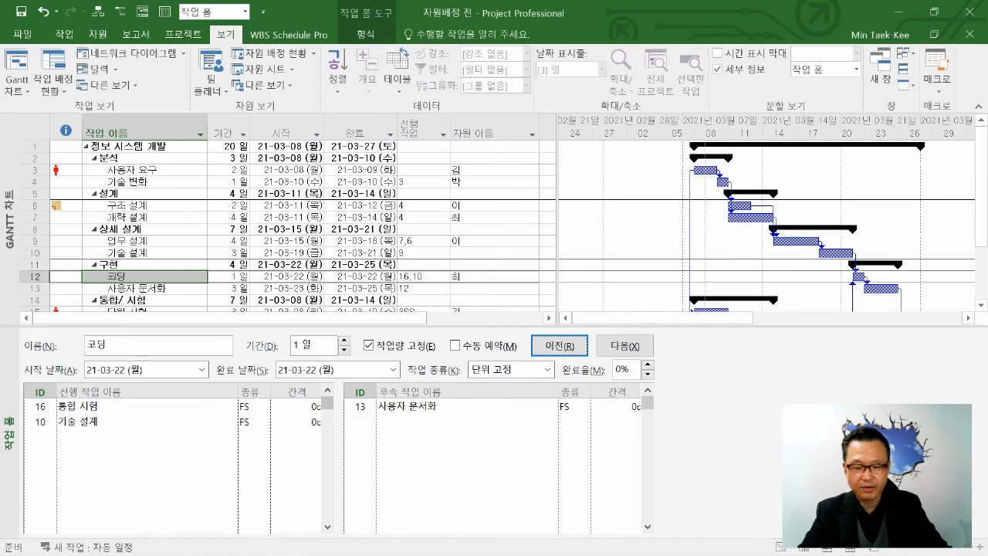
{"action": "right_click", "coordinate": [338, 436]}
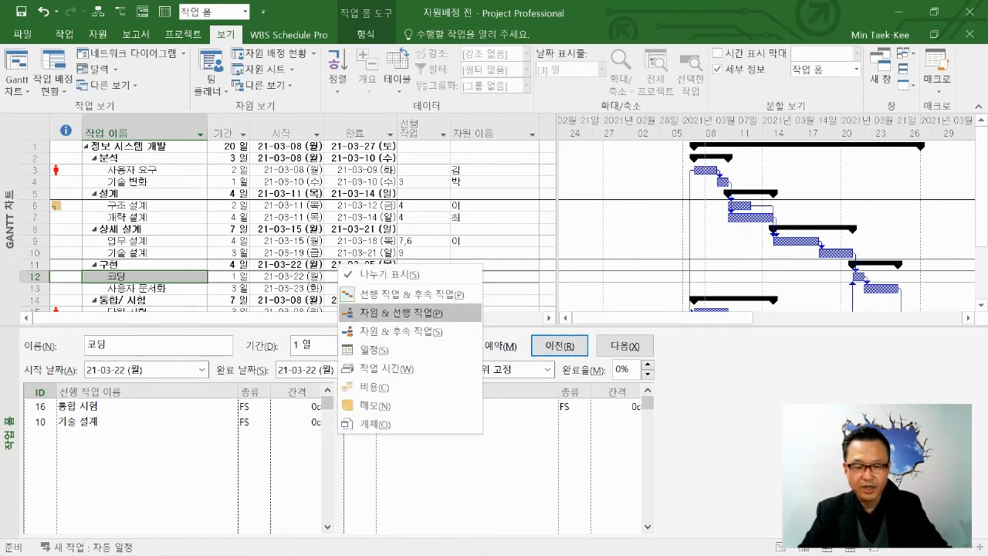
{"action": "left_click", "coordinate": [400, 313]}
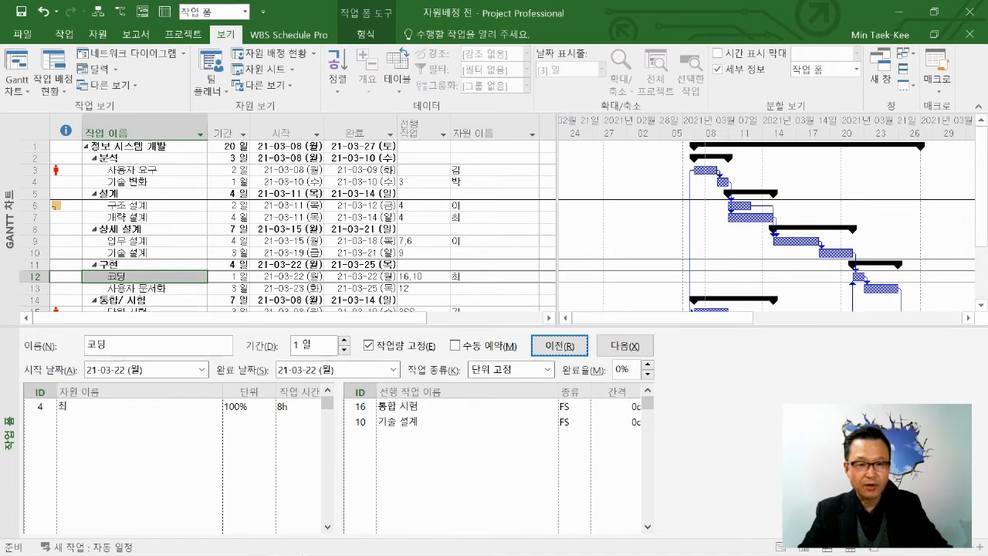
View the task form details for 개략 설계 (task 7) and 업무 설계 (task 9).
{"action": "left_click", "coordinate": [245, 11]}
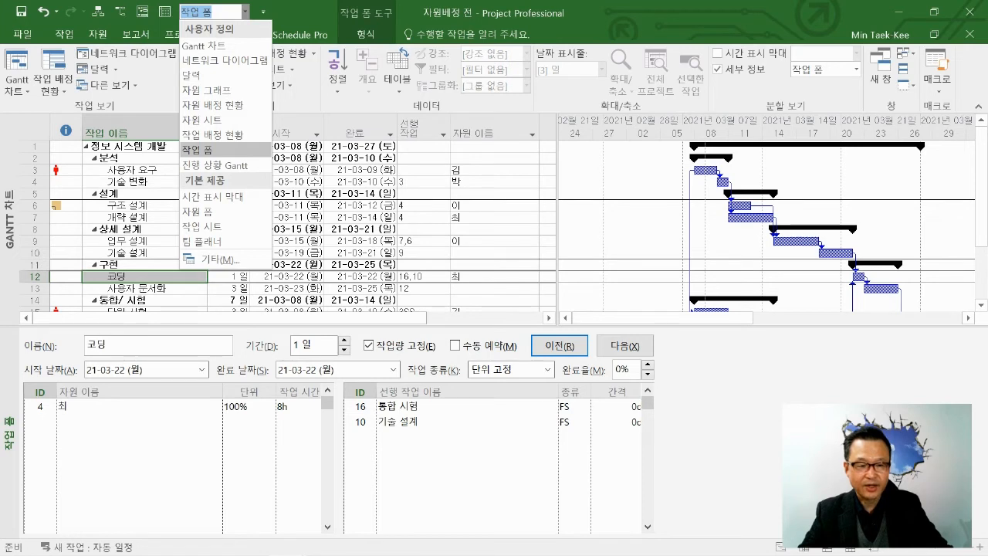
{"action": "key", "text": "Escape"}
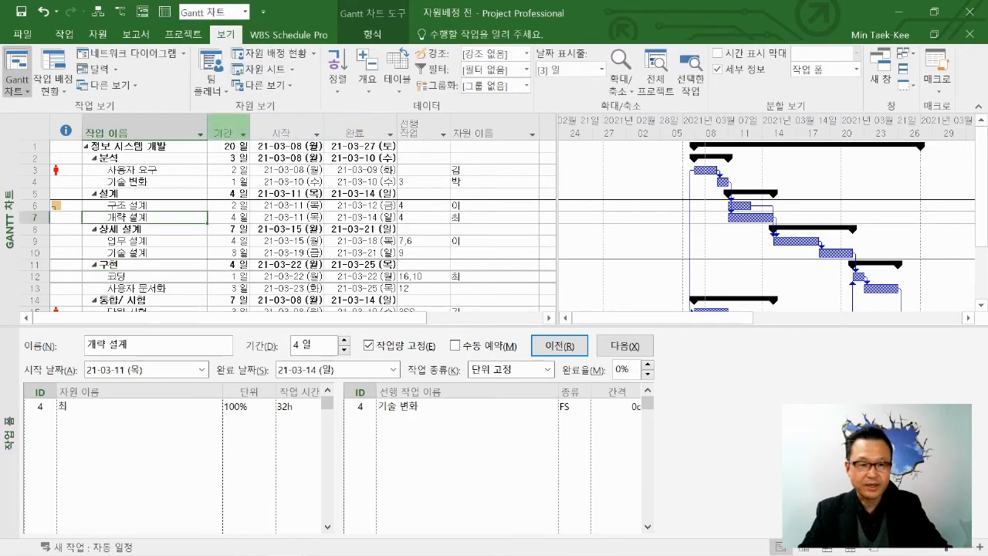
{"action": "left_click", "coordinate": [144, 217]}
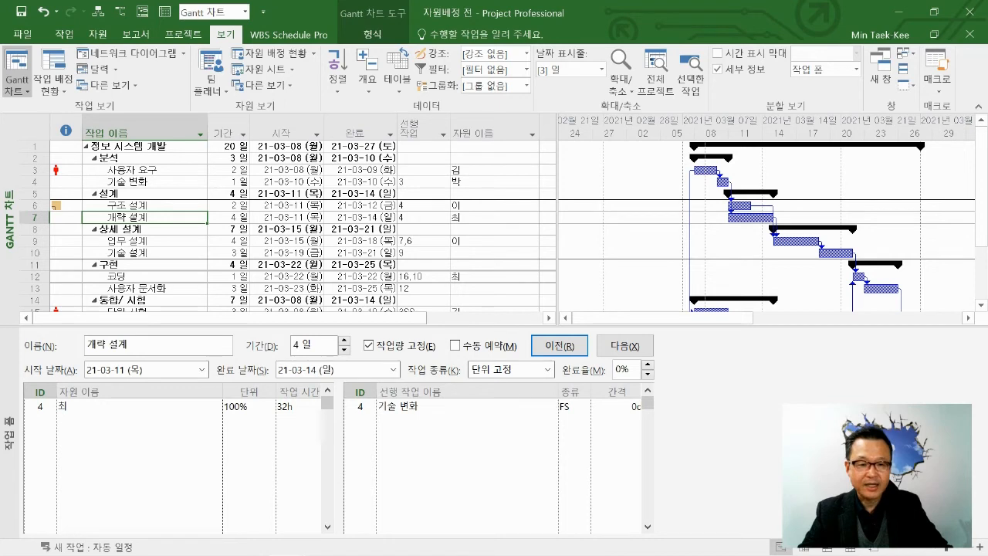
{"action": "left_click", "coordinate": [144, 240]}
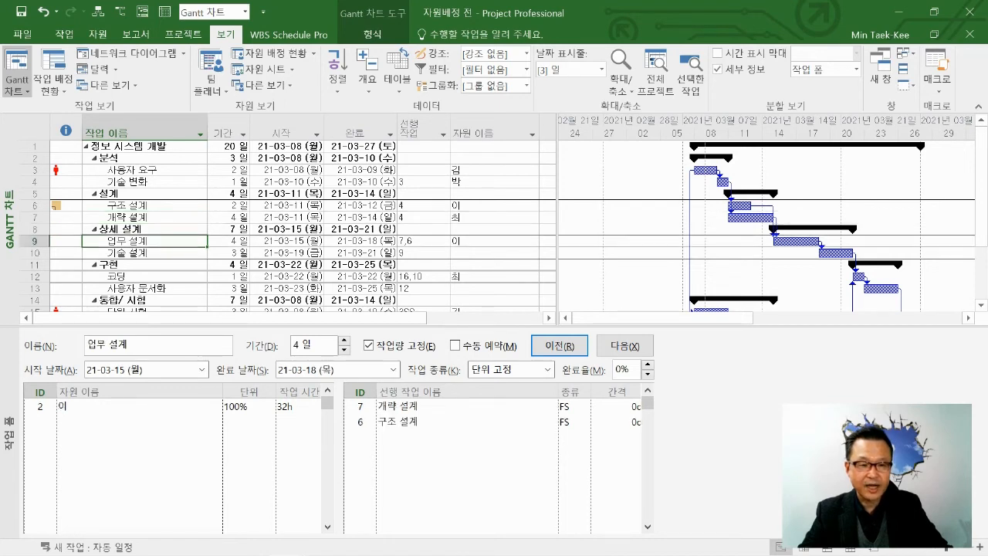
View the 자원 시트 in the main pane above the task form, and return that pane to Gantt 차트.
{"action": "left_click", "coordinate": [244, 11]}
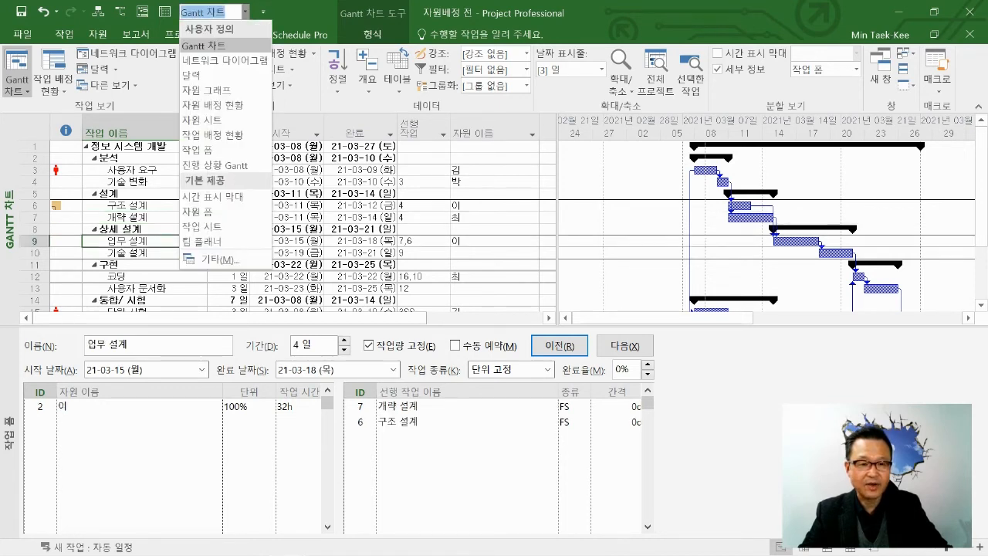
{"action": "left_click", "coordinate": [208, 120]}
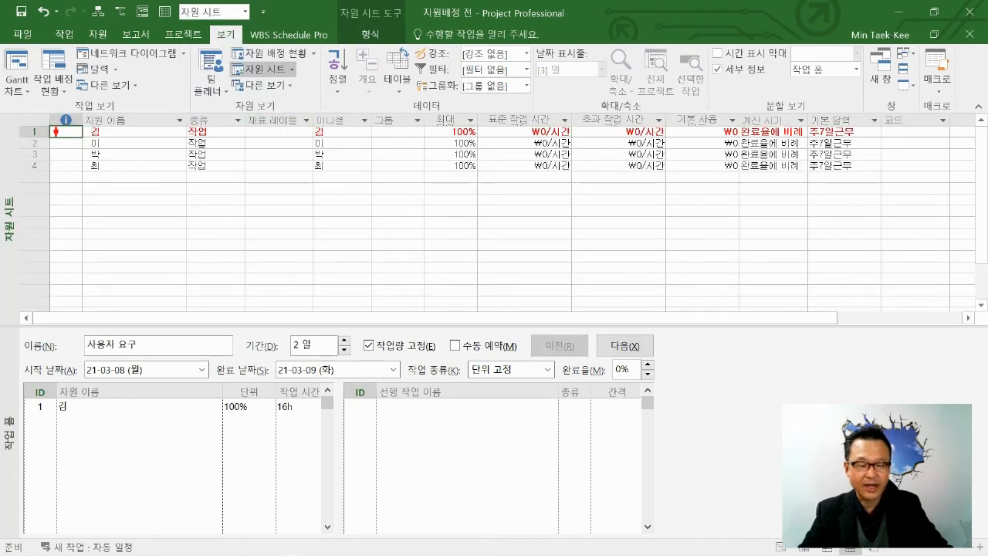
{"action": "left_click", "coordinate": [245, 12]}
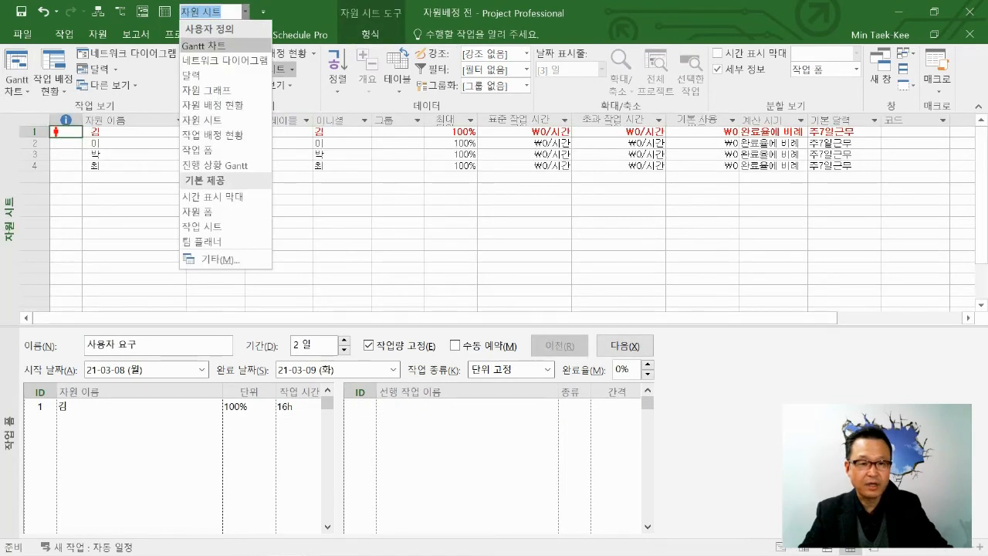
{"action": "left_click", "coordinate": [204, 46]}
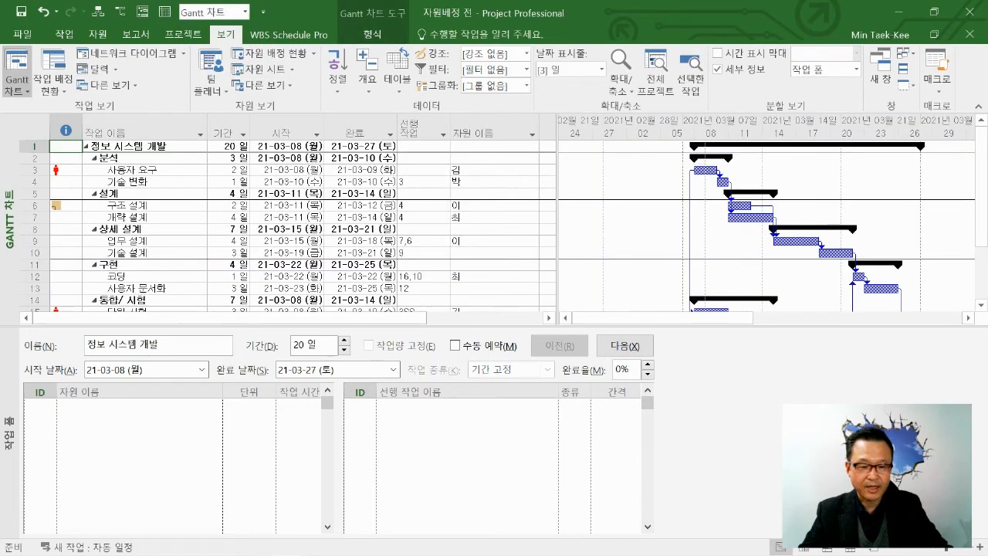
Switch the details pane of the split view to Gantt 차트.
{"action": "left_click", "coordinate": [139, 421]}
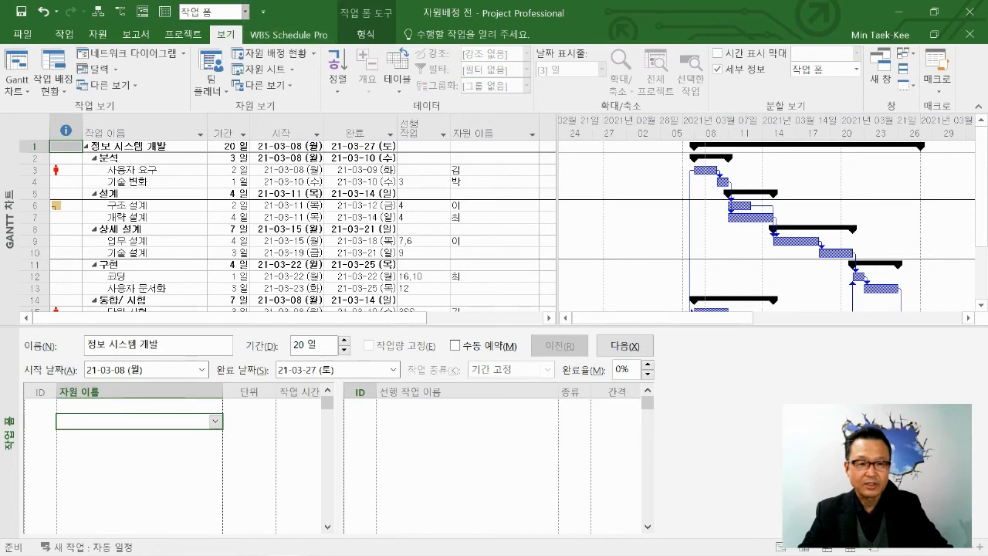
{"action": "left_click", "coordinate": [245, 11]}
{"action": "left_click", "coordinate": [205, 45]}
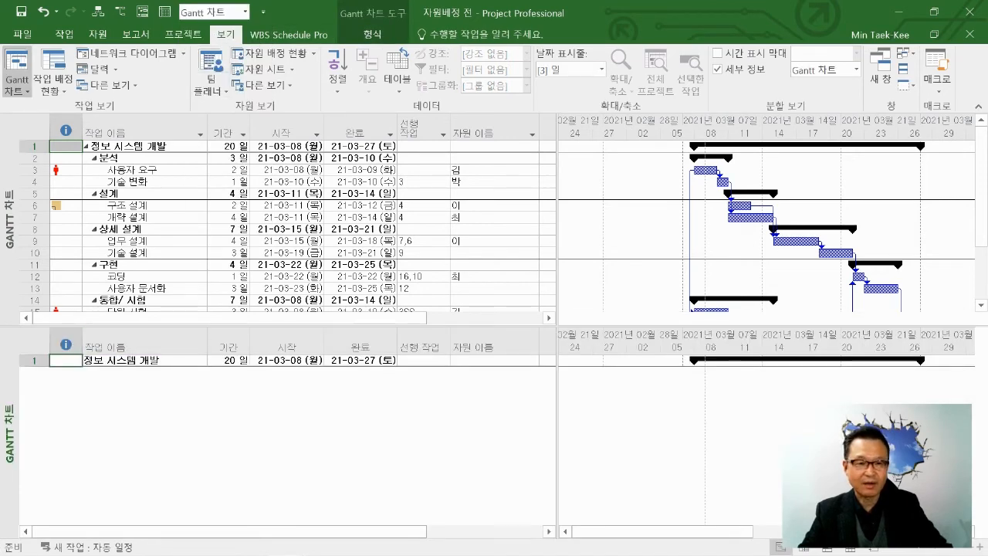
Switch the details pane to 자원 시트 and view the resource assigned to 사용자 요구 (task 3).
{"action": "left_click", "coordinate": [245, 12]}
{"action": "key", "text": "Down"}
{"action": "key", "text": "Down"}
{"action": "key", "text": "Down"}
{"action": "key", "text": "Down"}
{"action": "key", "text": "Down"}
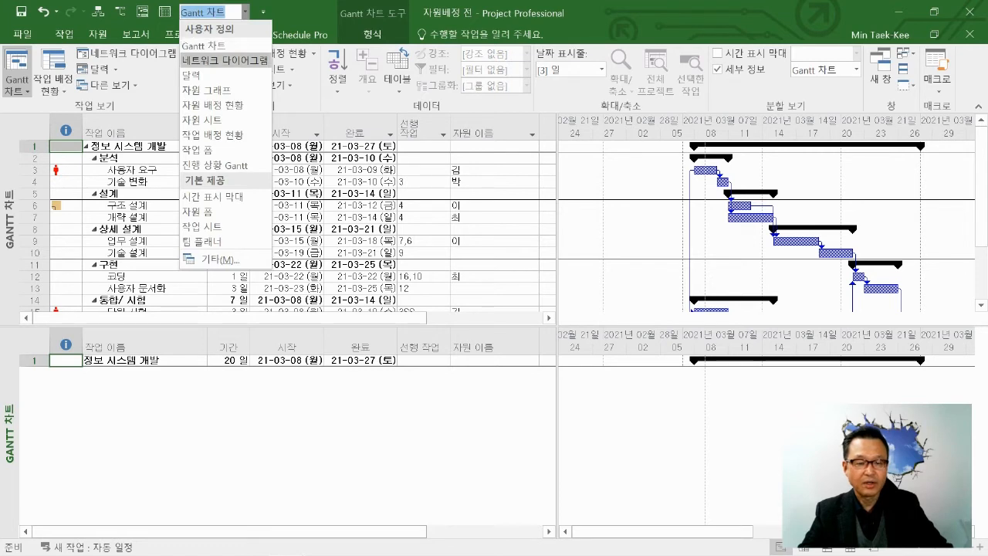
{"action": "key", "text": "Return"}
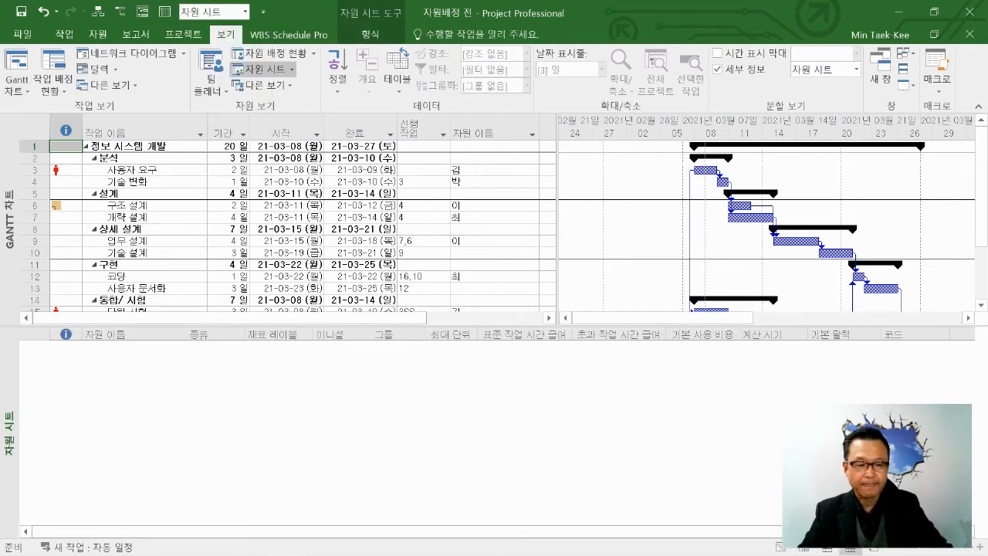
{"action": "left_click", "coordinate": [144, 170]}
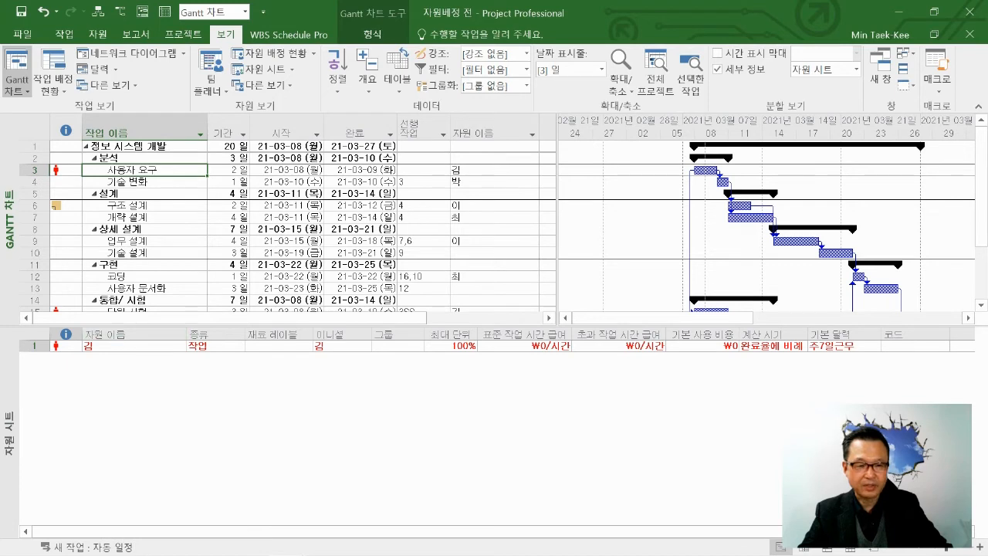
{"action": "left_click", "coordinate": [66, 346]}
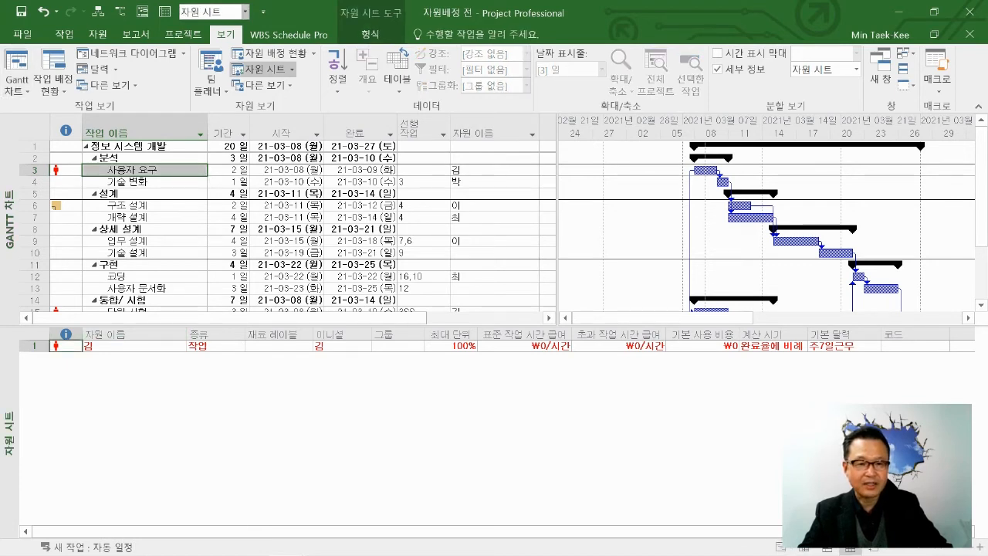
Return the details pane to 작업 폼, and remove the split so only the Gantt chart remains.
{"action": "left_click", "coordinate": [245, 12]}
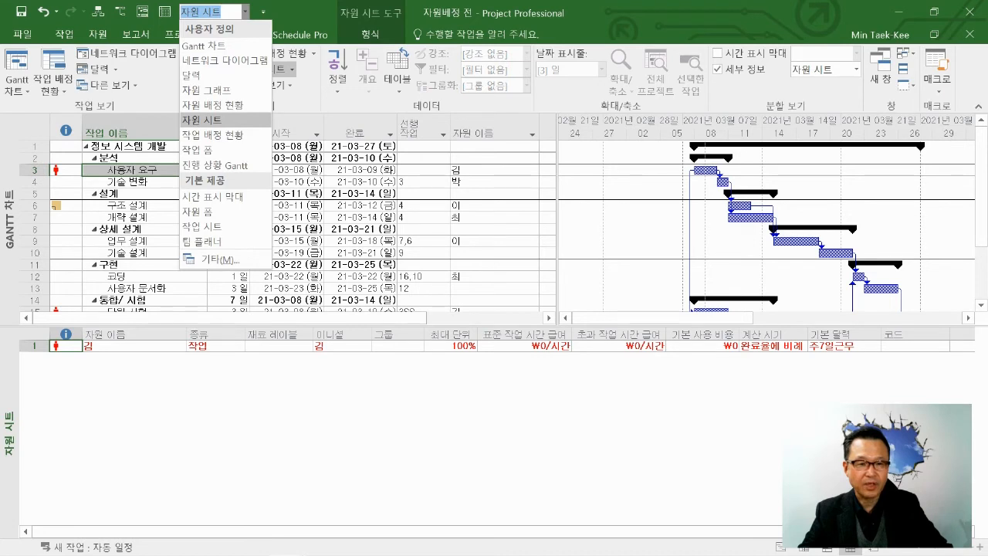
{"action": "left_click", "coordinate": [198, 151]}
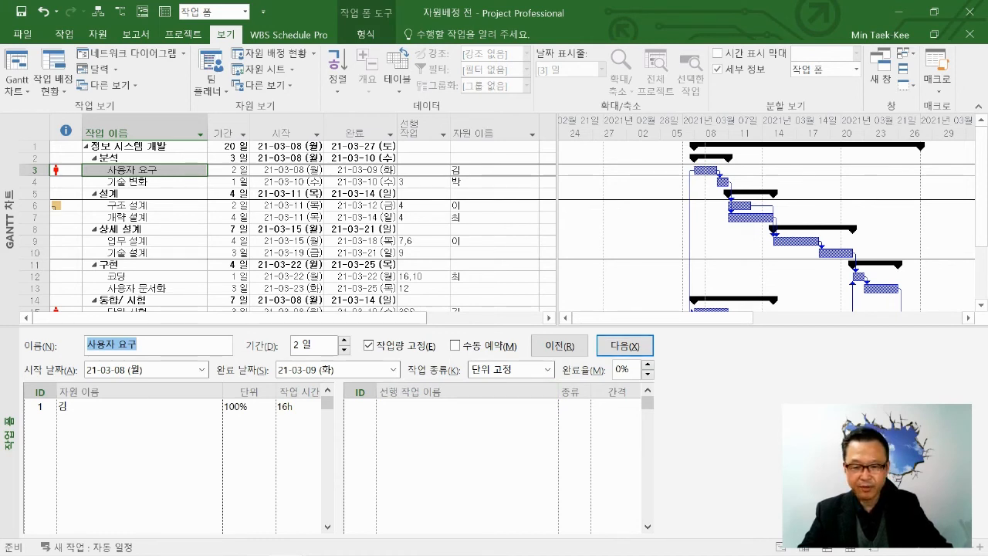
{"action": "left_click_drag", "start_coordinate": [494, 326], "coordinate": [494, 352]}
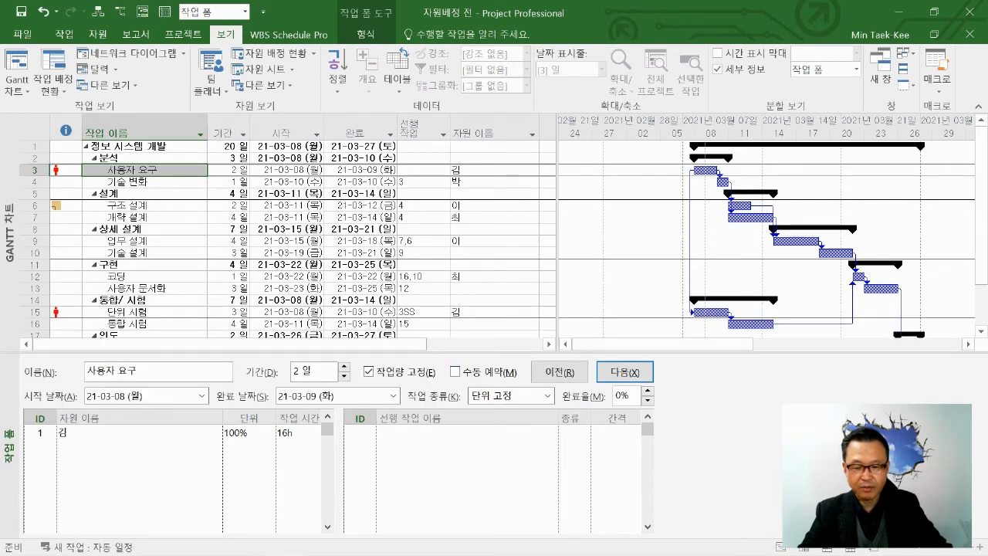
{"action": "double_click", "coordinate": [494, 353]}
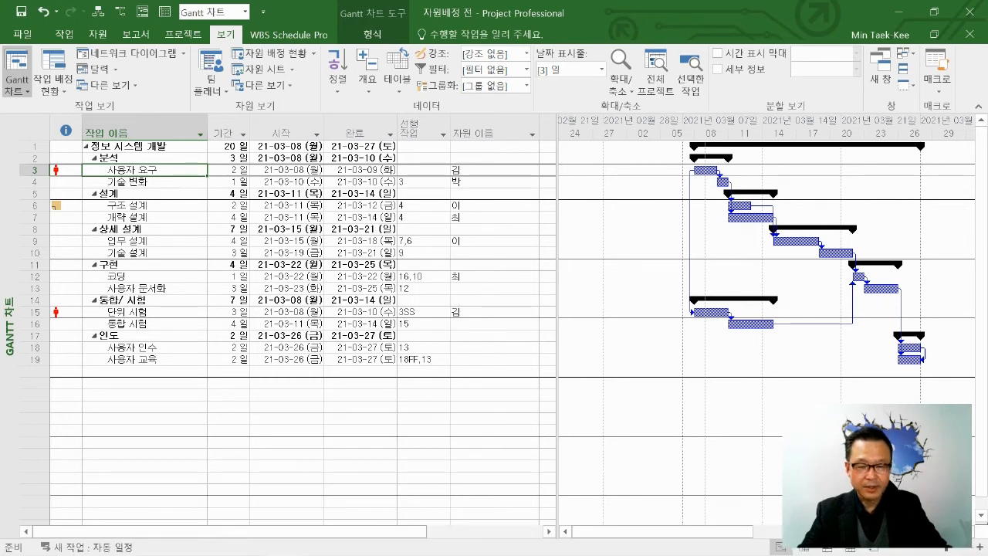
Split the Gantt view for 사용자 요구 (task 3) and show 자원 배정 현황 in the details pane.
{"action": "right_click", "coordinate": [629, 326]}
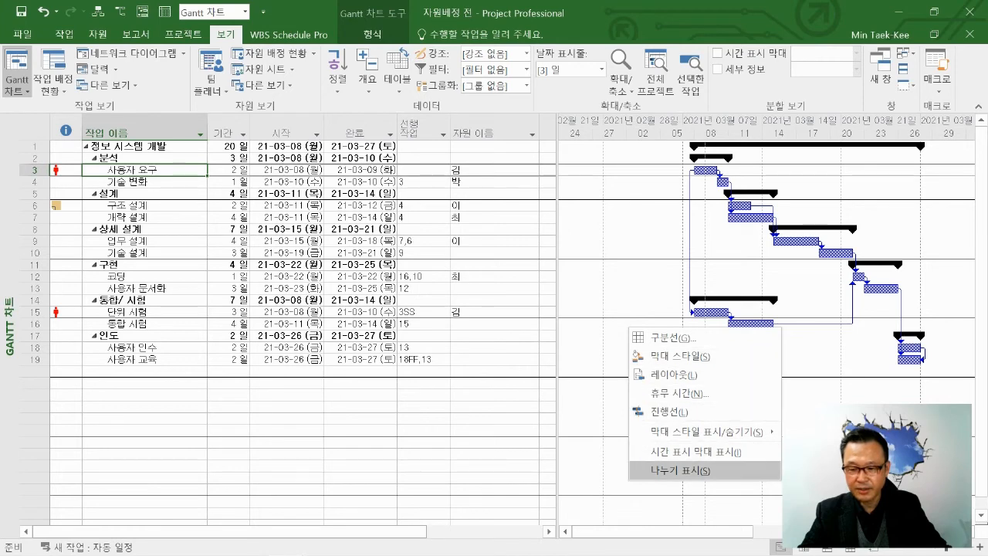
{"action": "left_click", "coordinate": [679, 470]}
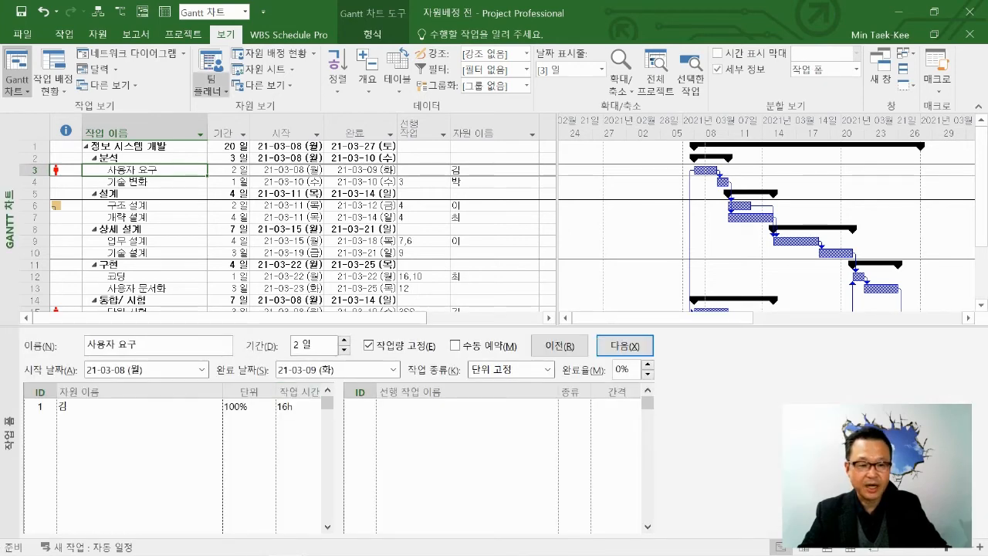
{"action": "left_click", "coordinate": [139, 437]}
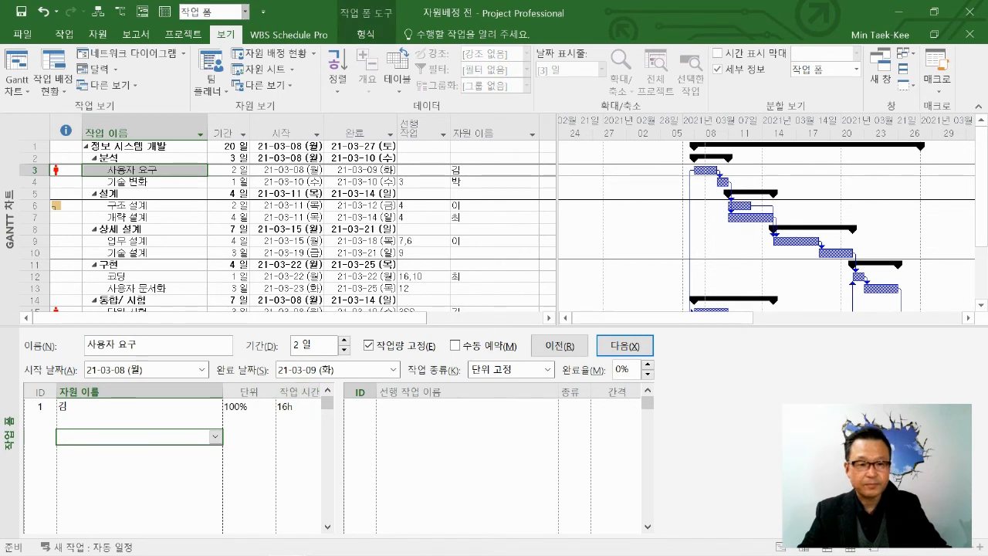
{"action": "left_click", "coordinate": [246, 11]}
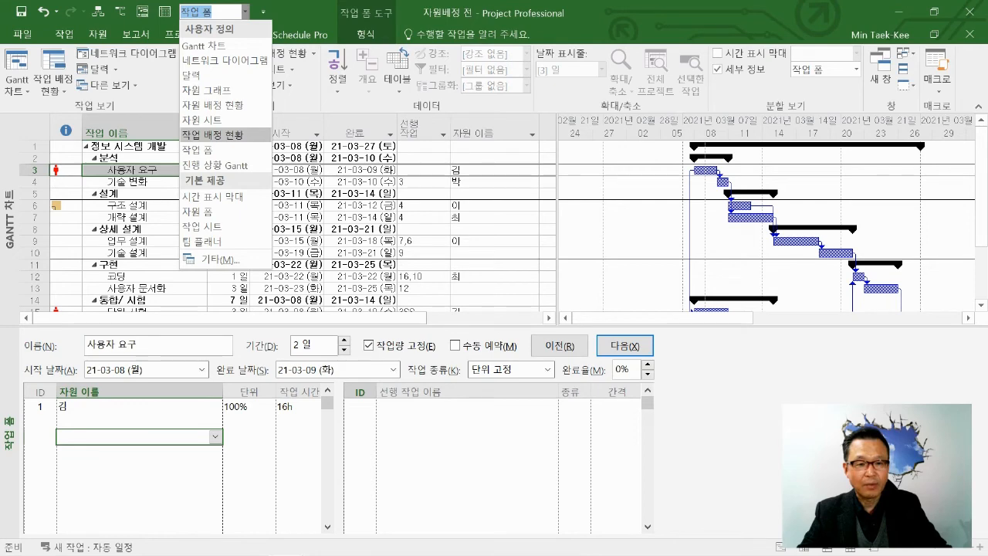
{"action": "left_click", "coordinate": [213, 105]}
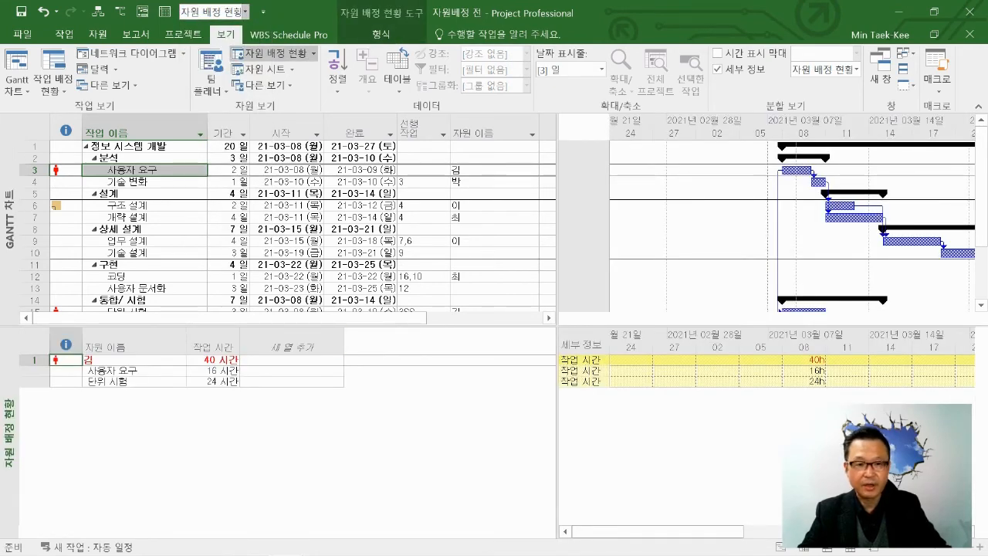
Show 자원 그래프 for 사용자 요구 in the details pane and make the Gantt chart pane slightly taller.
{"action": "left_click", "coordinate": [245, 12]}
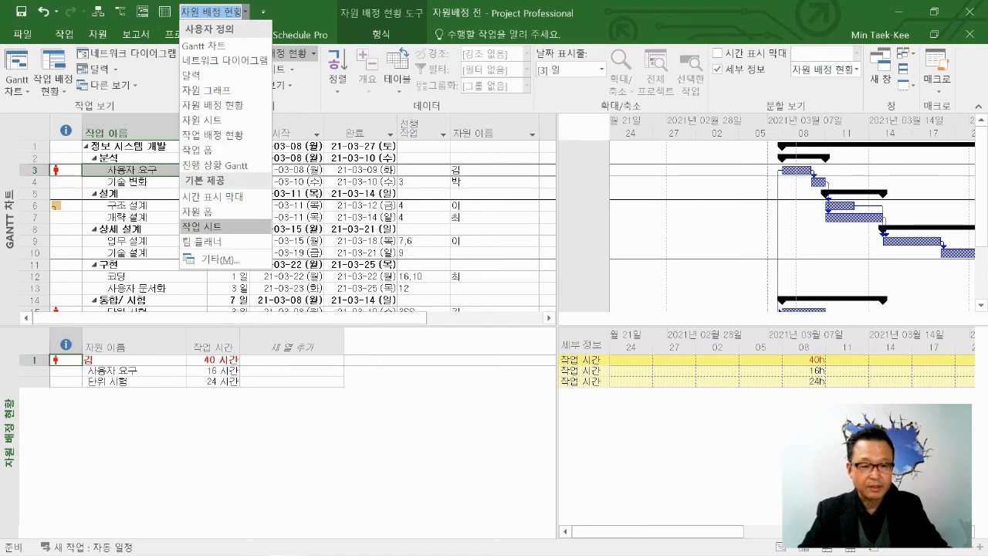
{"action": "left_click", "coordinate": [206, 90]}
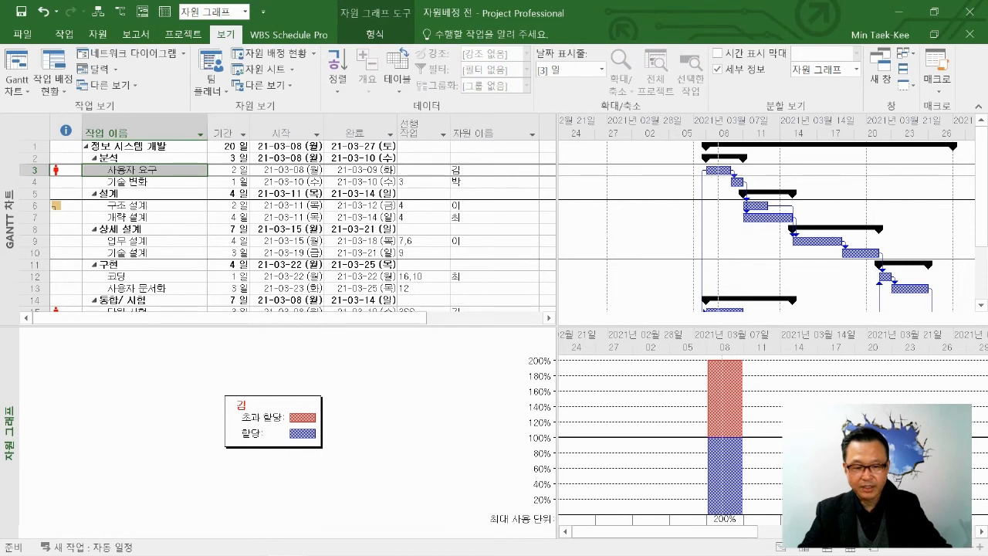
{"action": "left_click", "coordinate": [155, 170]}
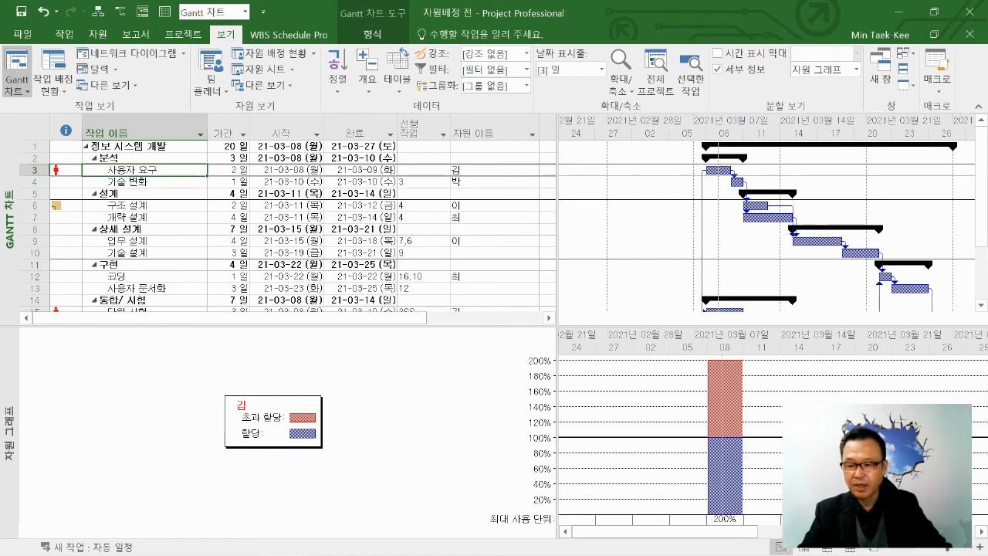
{"action": "left_click_drag", "start_coordinate": [495, 325], "coordinate": [494, 341]}
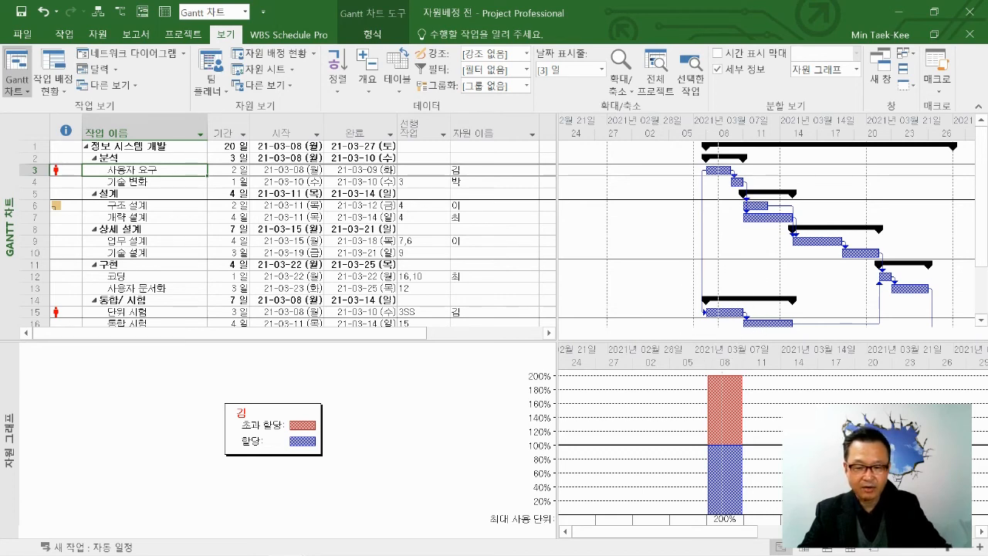
Remove the details split so only the Gantt chart remains, and look over the list of available views.
{"action": "left_click", "coordinate": [718, 69]}
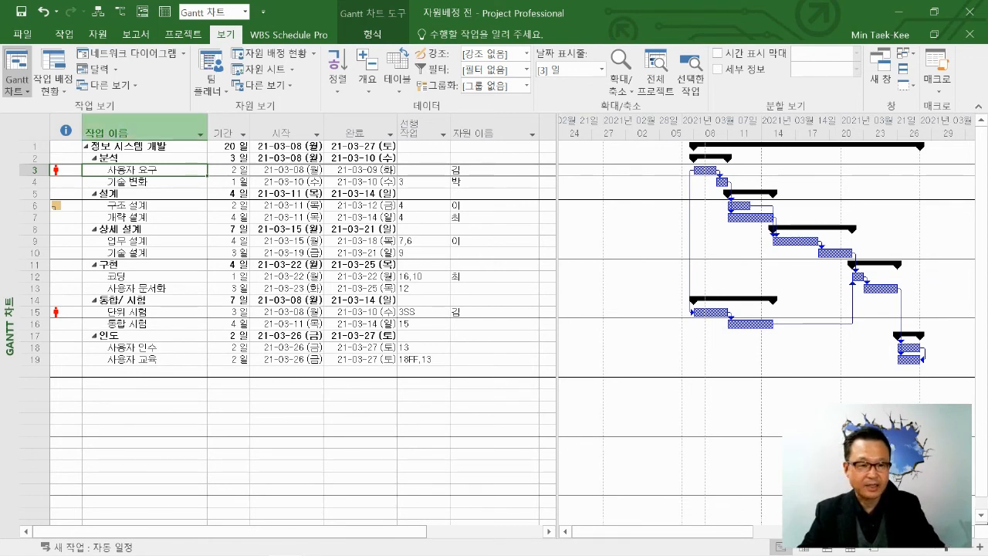
{"action": "left_click", "coordinate": [228, 443]}
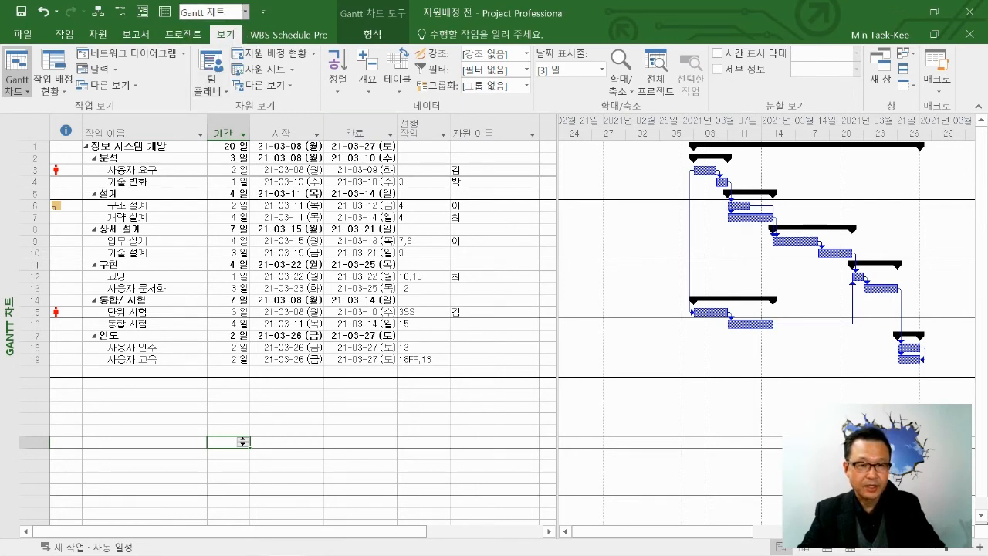
{"action": "left_click", "coordinate": [245, 11]}
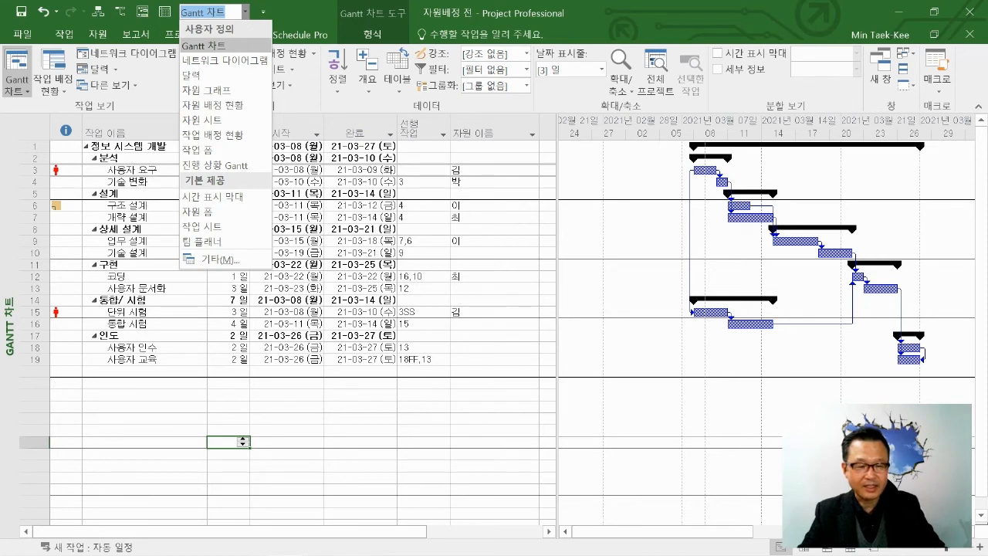
{"action": "left_click", "coordinate": [34, 229]}
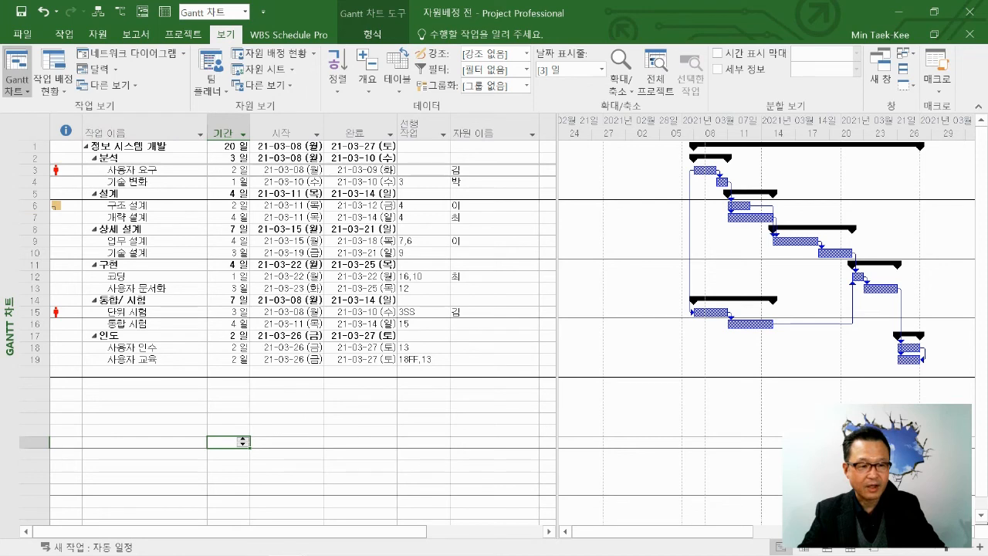
Display the 보기 표시줄 beside the Gantt chart and compare it with the list of available views.
{"action": "right_click", "coordinate": [7, 212]}
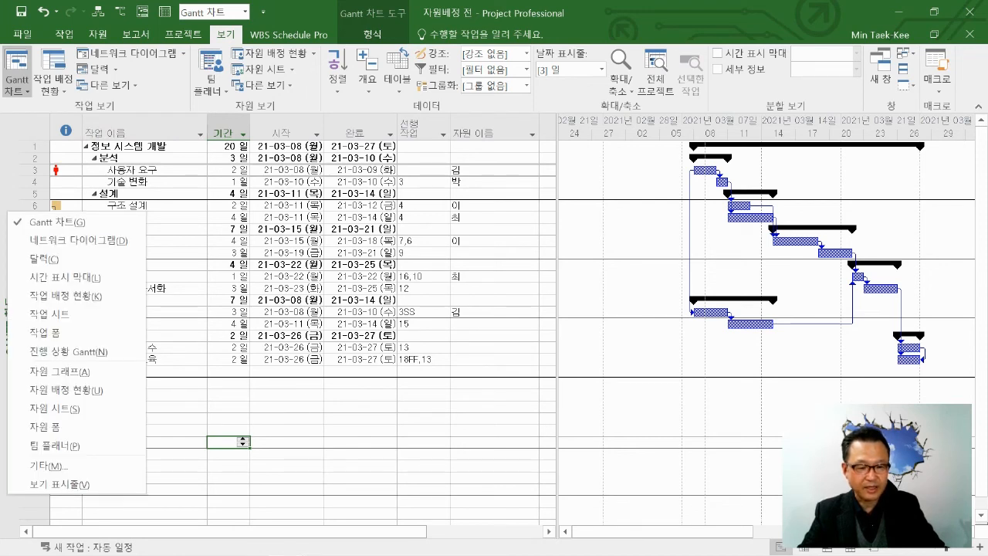
{"action": "key", "text": "Escape"}
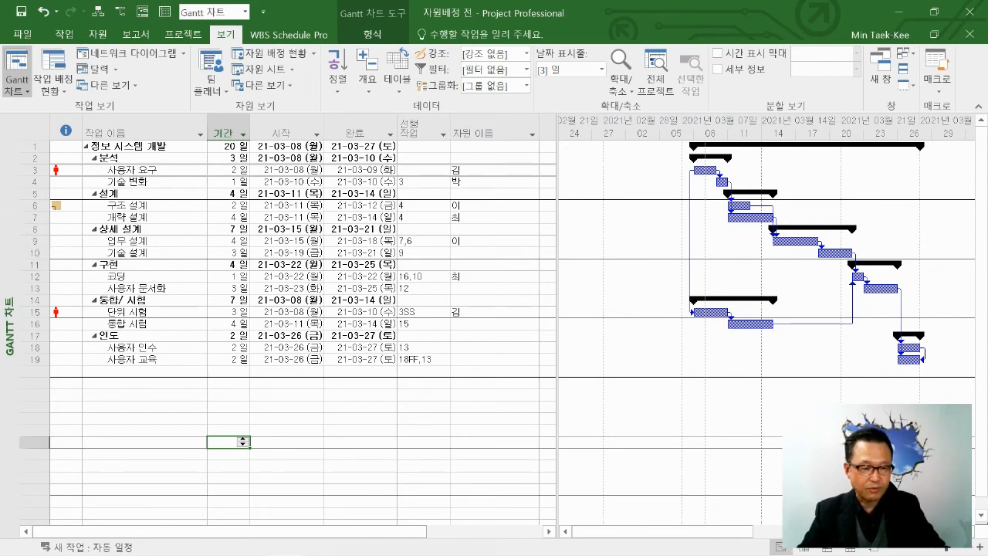
{"action": "right_click", "coordinate": [8, 233]}
{"action": "left_click", "coordinate": [38, 506]}
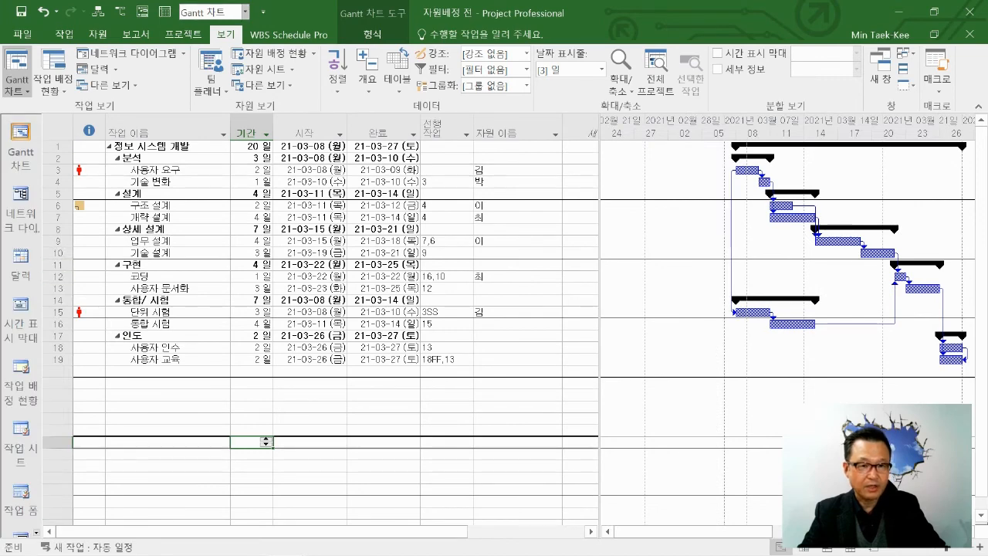
{"action": "left_click", "coordinate": [245, 12]}
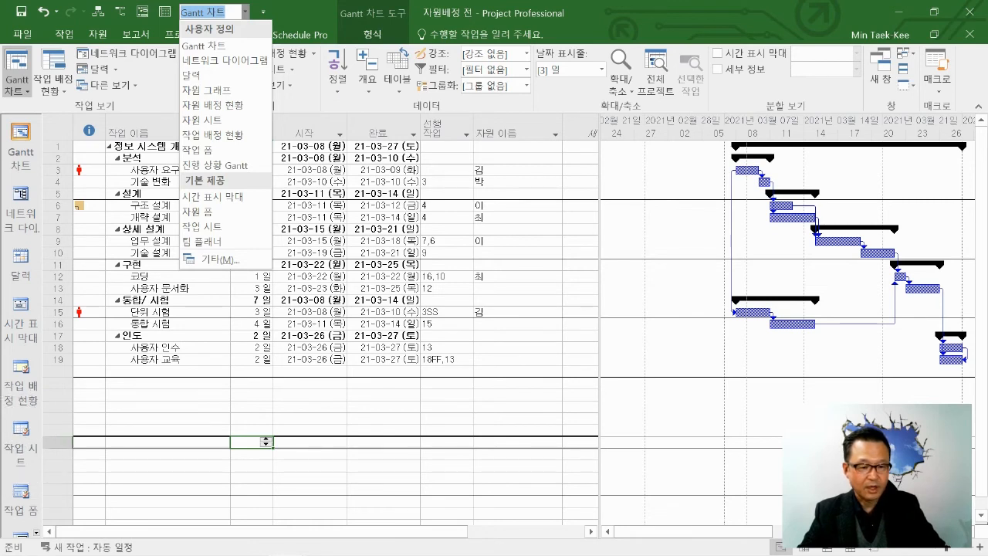
{"action": "key", "text": "Escape"}
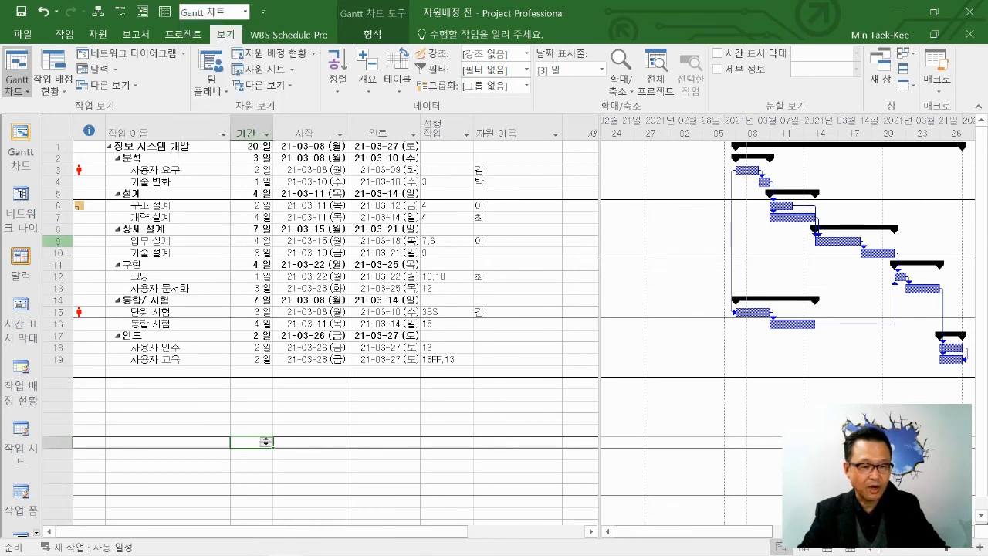
Hide the 보기 표시줄 and return to an empty row of the Gantt table.
{"action": "right_click", "coordinate": [24, 240]}
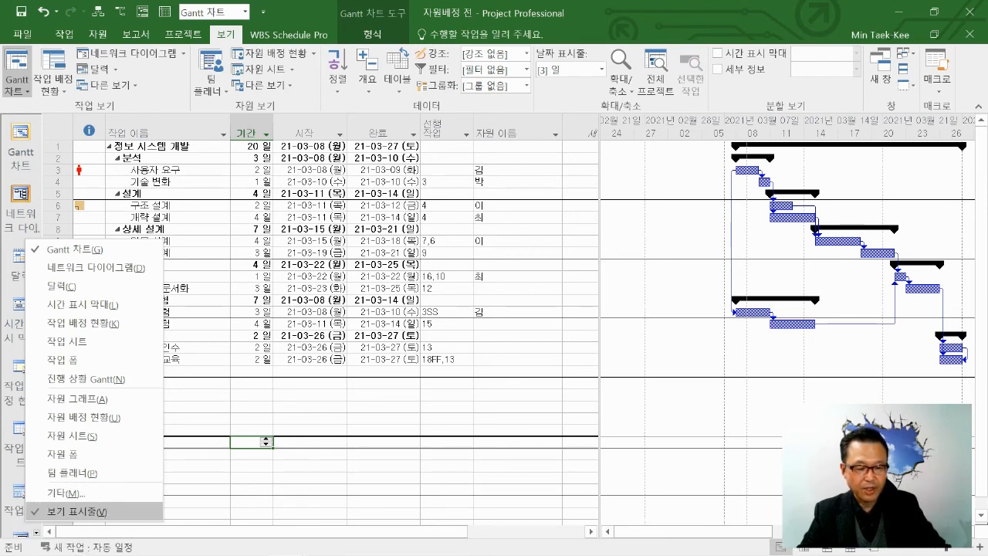
{"action": "left_click", "coordinate": [73, 511]}
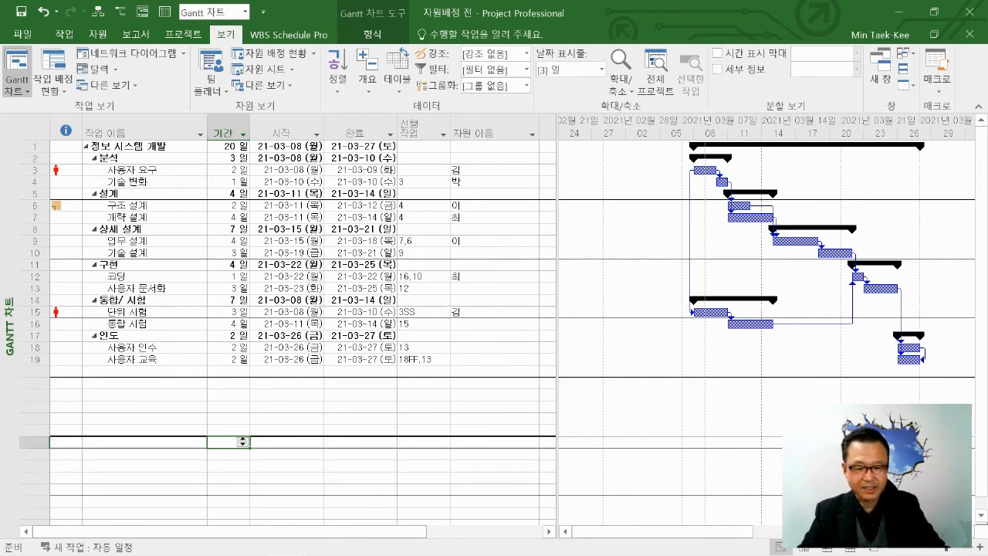
{"action": "left_click", "coordinate": [359, 395]}
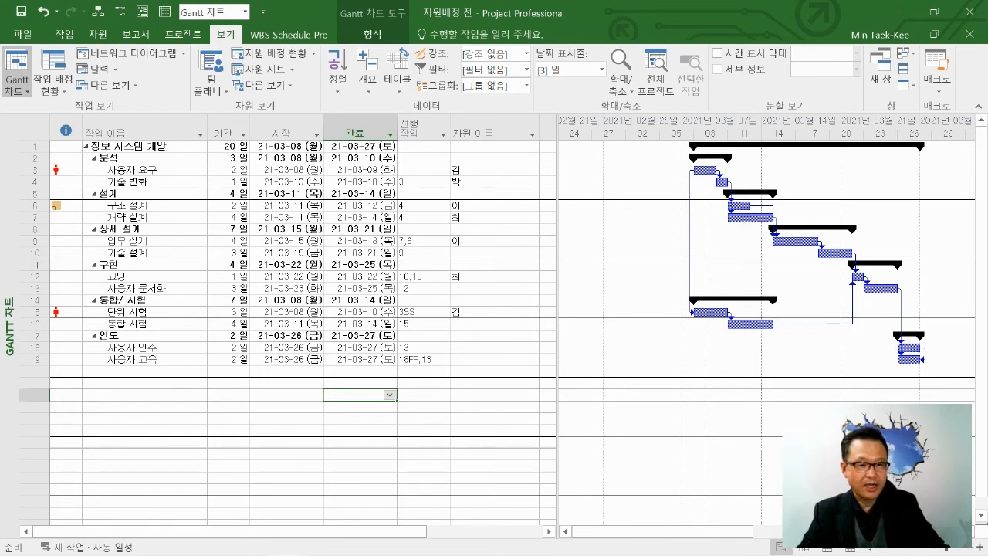
Switch to the 네트워크 다이어그램 view and enlarge it until the details in the task boxes are readable.
{"action": "left_click", "coordinate": [64, 34]}
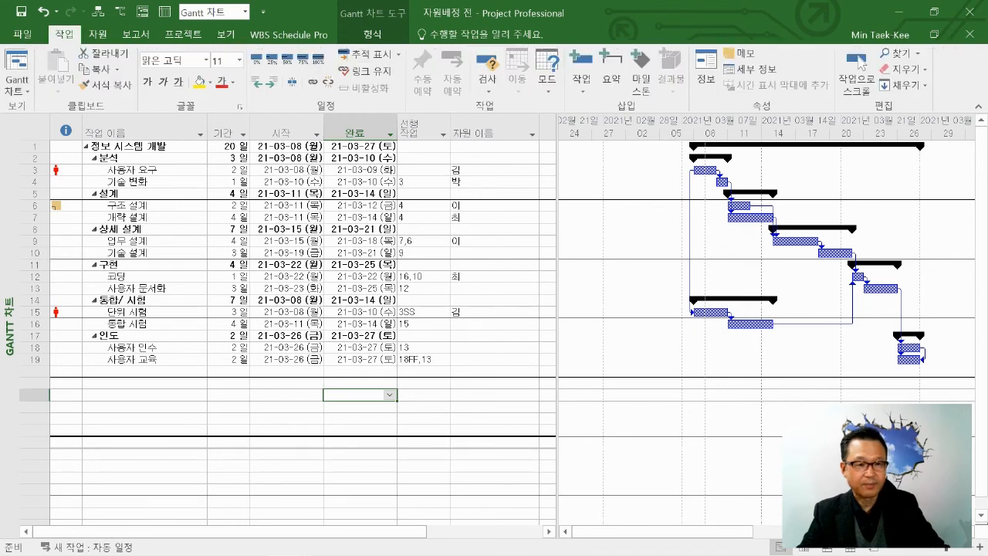
{"action": "left_click", "coordinate": [225, 34]}
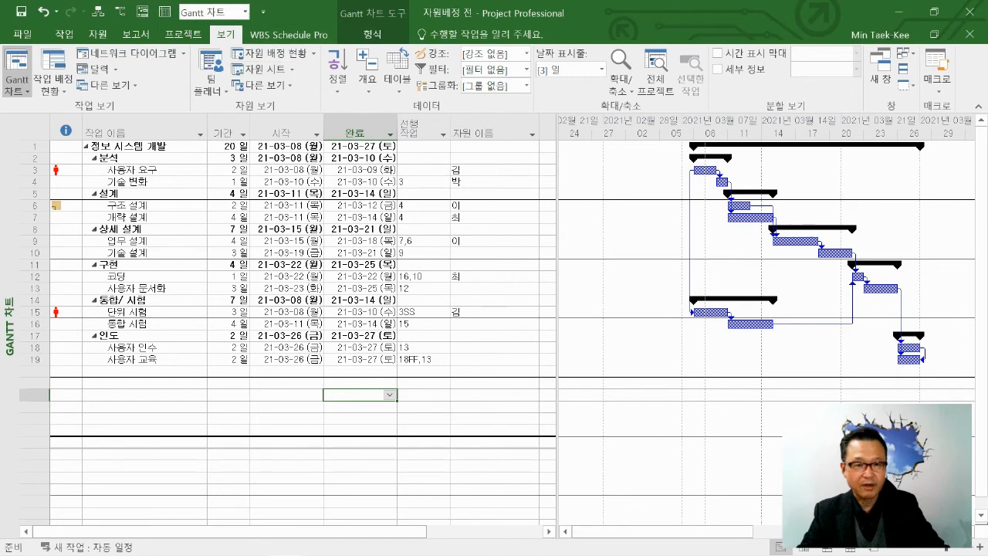
{"action": "left_click", "coordinate": [244, 12]}
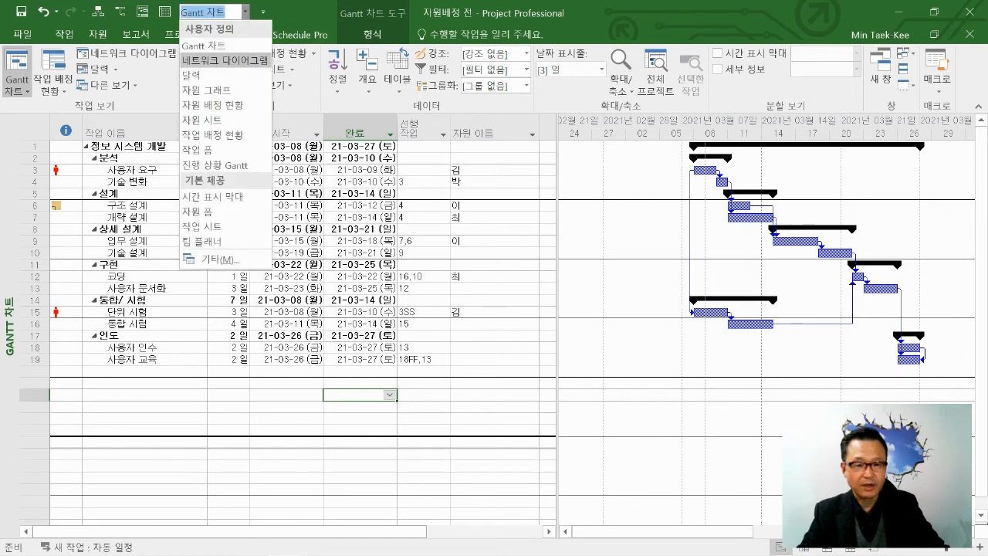
{"action": "left_click", "coordinate": [225, 59]}
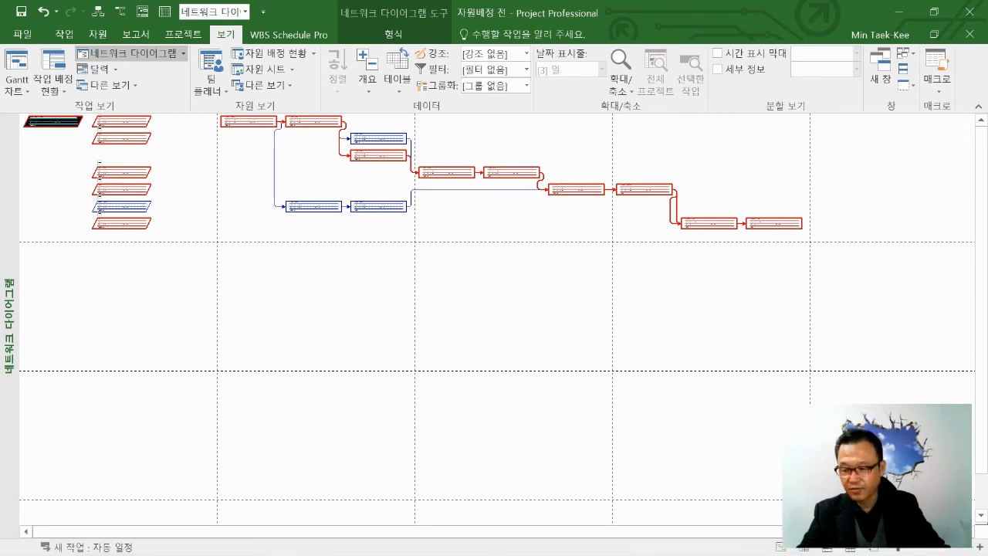
{"action": "left_click", "coordinate": [980, 547]}
{"action": "left_click", "coordinate": [980, 547]}
{"action": "left_click", "coordinate": [980, 547]}
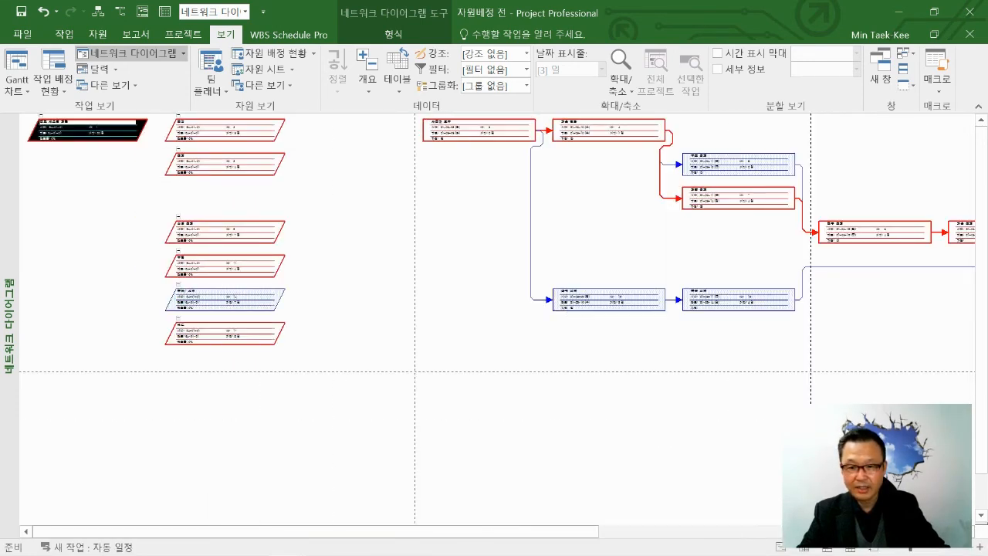
{"action": "left_click", "coordinate": [980, 547]}
{"action": "left_click", "coordinate": [979, 546]}
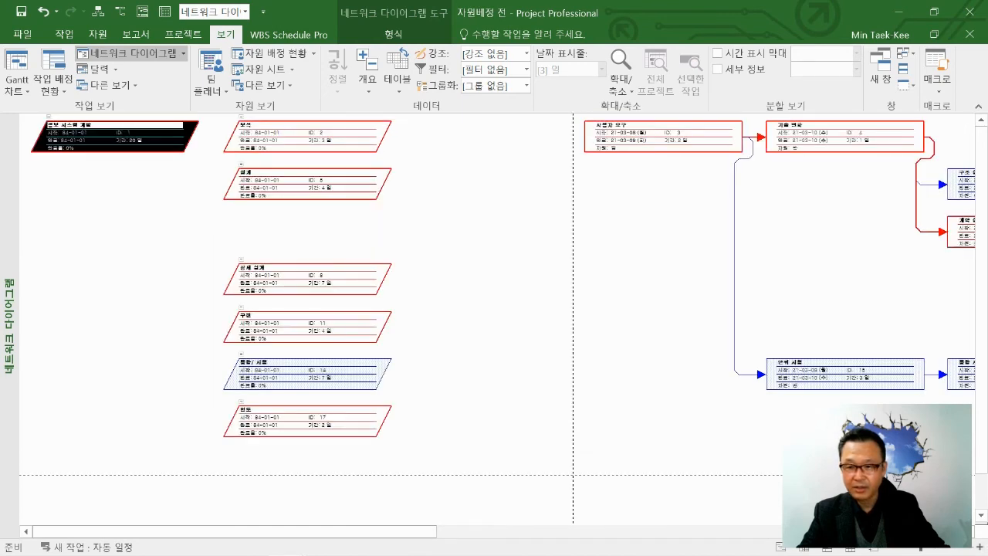
Draw a new blank task box in the empty area of the network diagram.
{"action": "left_click_drag", "start_coordinate": [606, 266], "coordinate": [443, 286]}
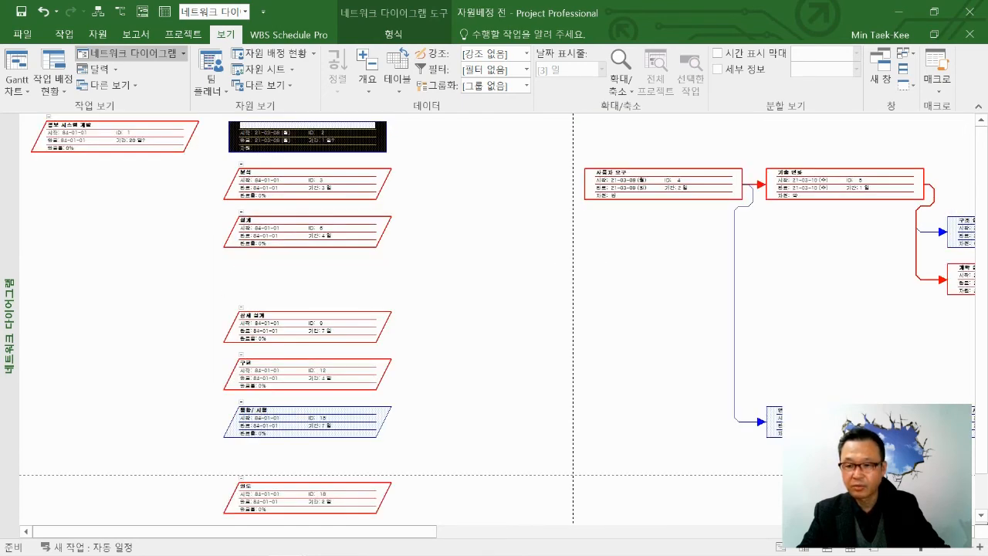
{"action": "key", "text": "ctrl"}
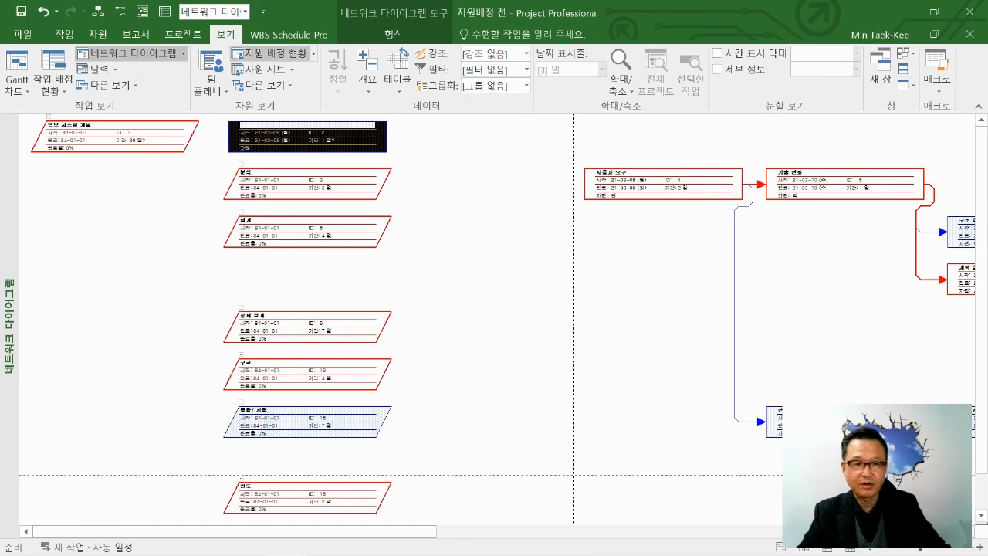
Return to the Gantt 차트 view and widen its chart area up to the 선행 작업 column.
{"action": "left_click", "coordinate": [245, 11]}
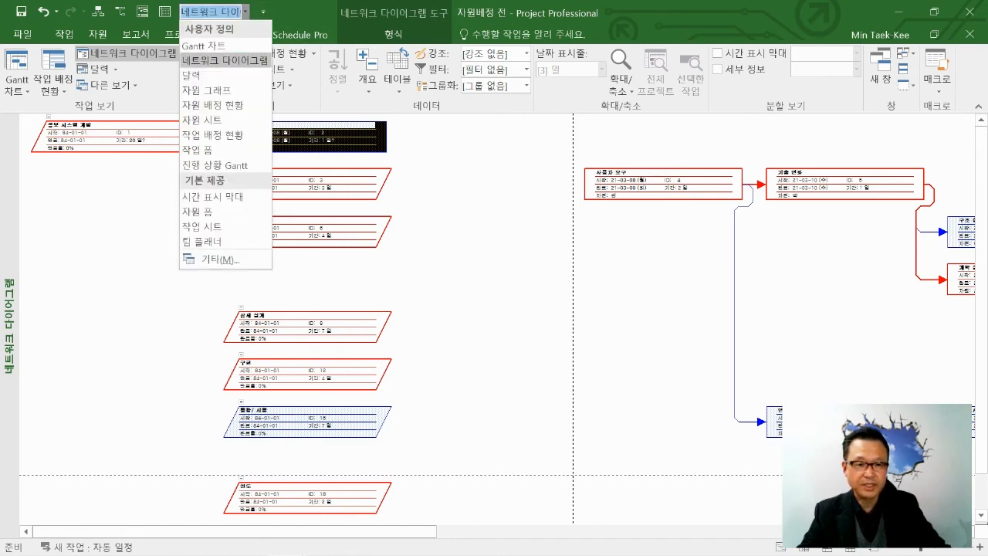
{"action": "left_click", "coordinate": [204, 45]}
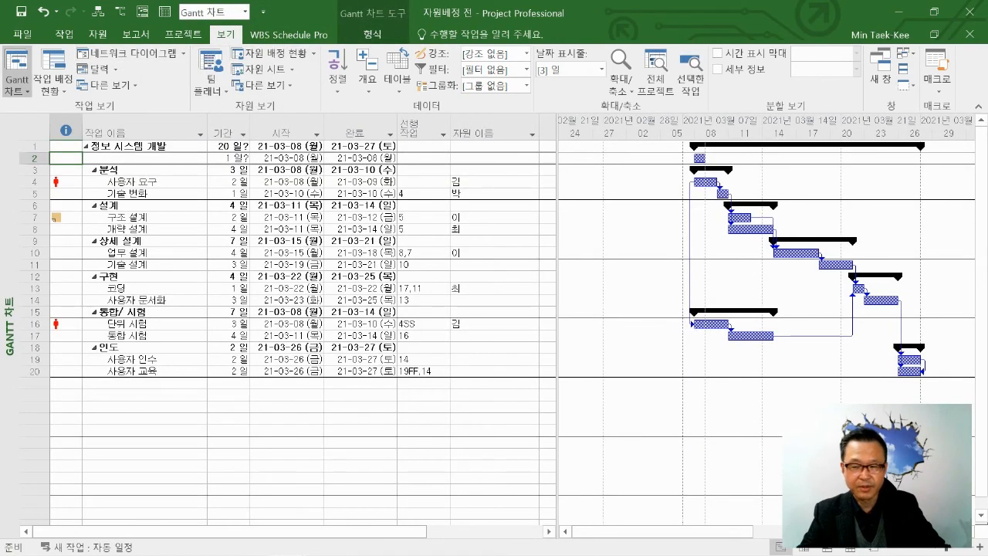
{"action": "left_click_drag", "start_coordinate": [663, 531], "coordinate": [694, 532]}
{"action": "left_click_drag", "start_coordinate": [557, 417], "coordinate": [436, 417]}
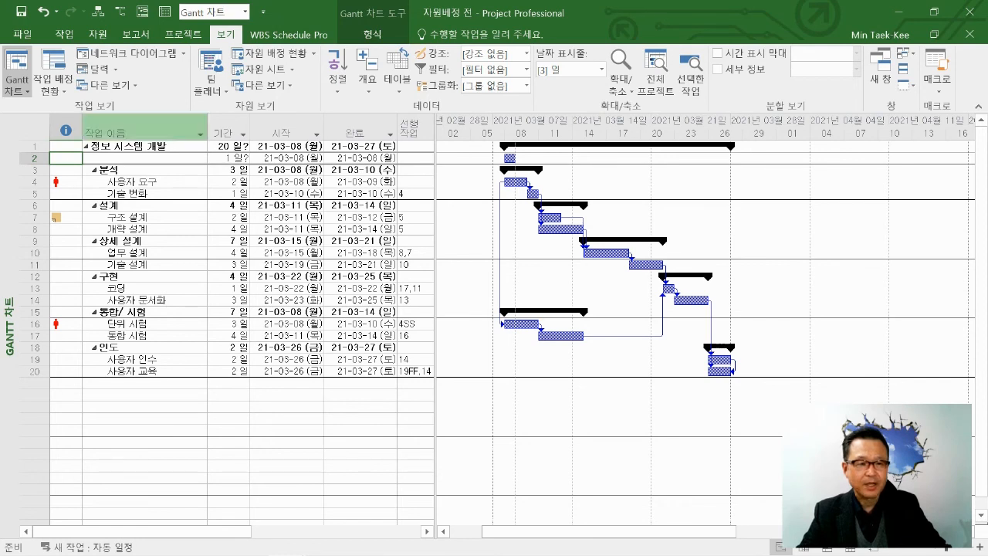
Examine the full list of available views in the 기타 dialog from beginning to end and close it without applying one.
{"action": "left_click", "coordinate": [108, 85]}
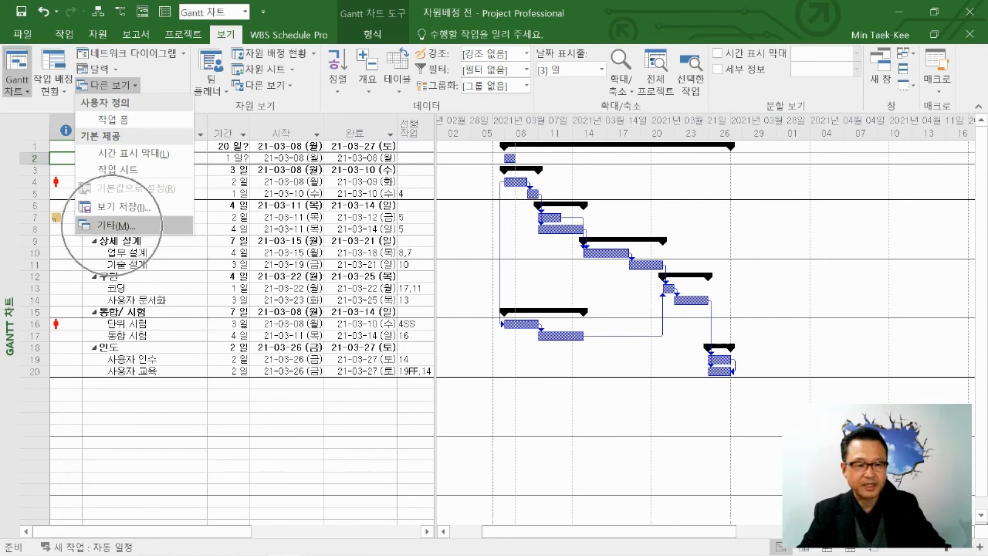
{"action": "left_click", "coordinate": [115, 225]}
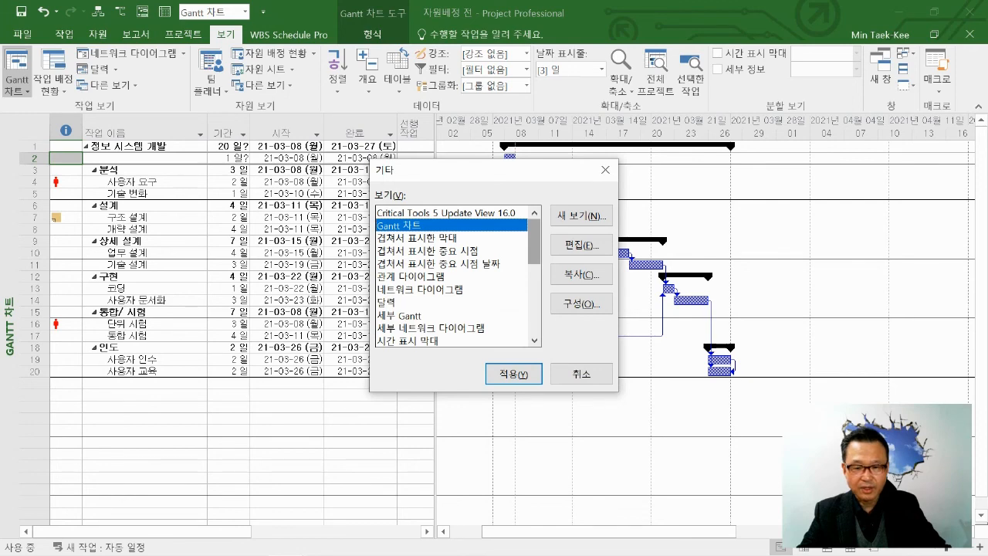
{"action": "scroll", "coordinate": [457, 276], "scroll_direction": "down", "scroll_amount": 6}
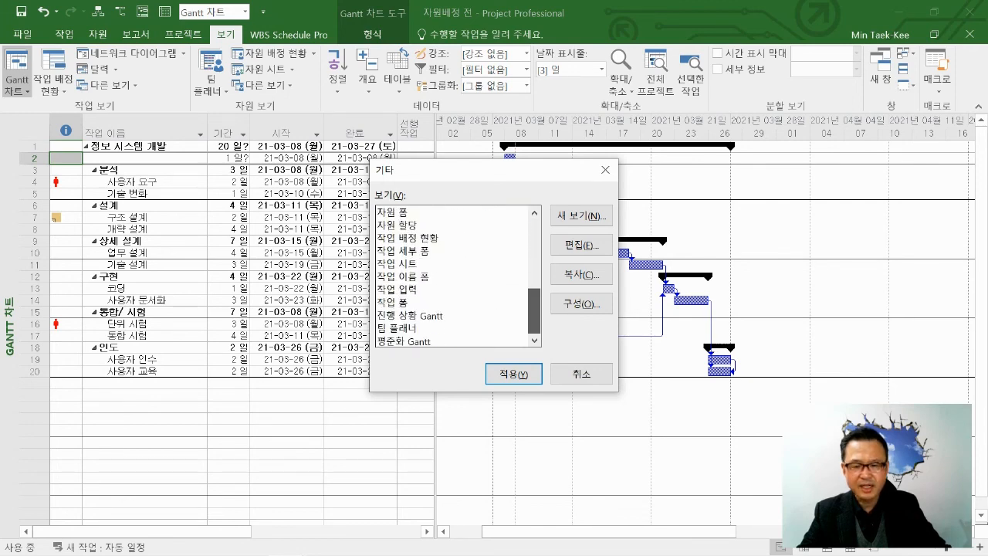
{"action": "scroll", "coordinate": [457, 276], "scroll_direction": "up", "scroll_amount": 8}
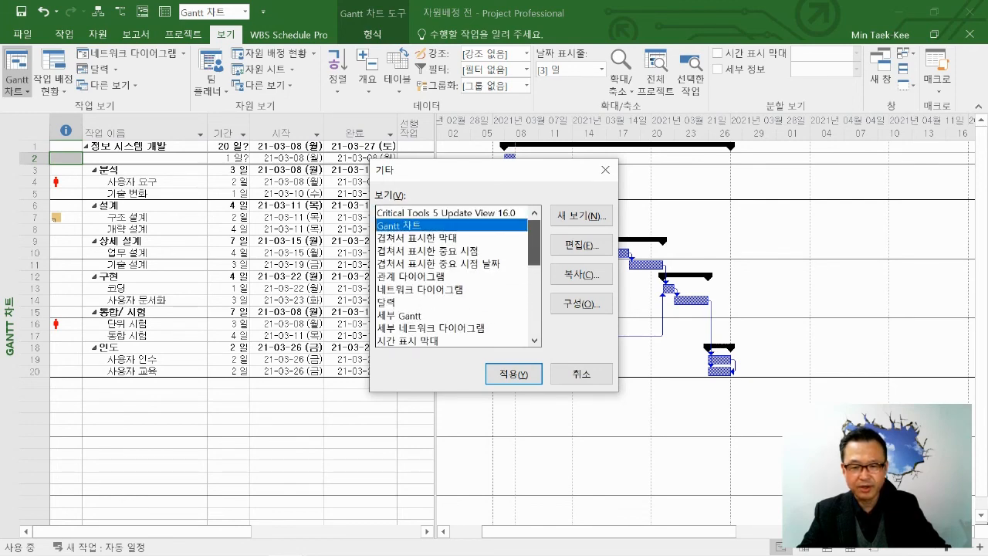
{"action": "scroll", "coordinate": [458, 277], "scroll_direction": "down", "scroll_amount": 3}
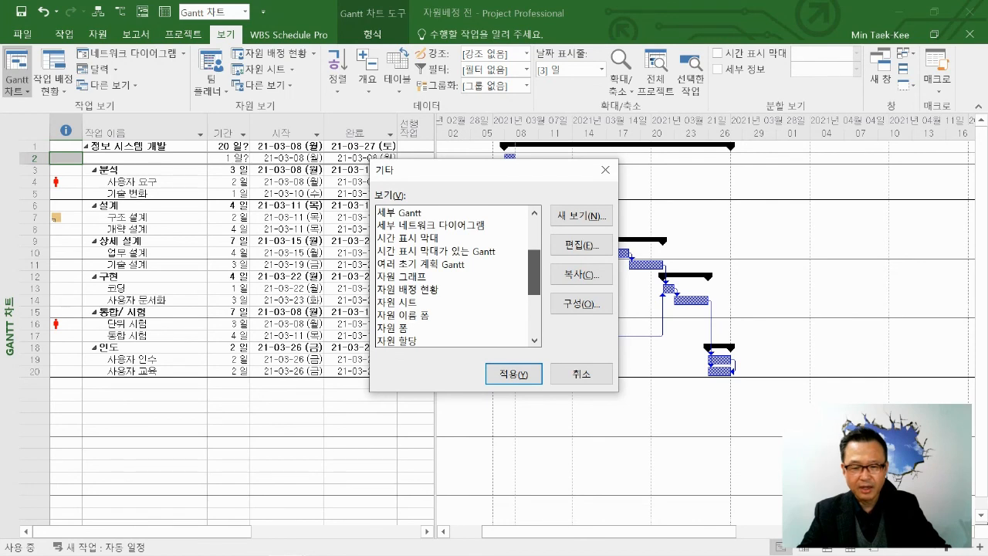
{"action": "scroll", "coordinate": [458, 276], "scroll_direction": "up", "scroll_amount": 1}
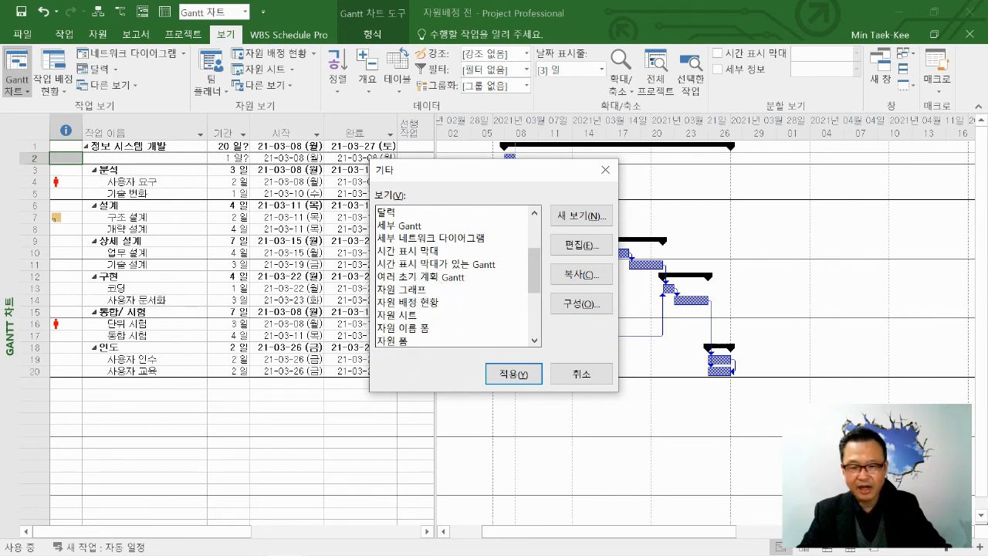
{"action": "left_click_drag", "start_coordinate": [535, 270], "coordinate": [534, 311]}
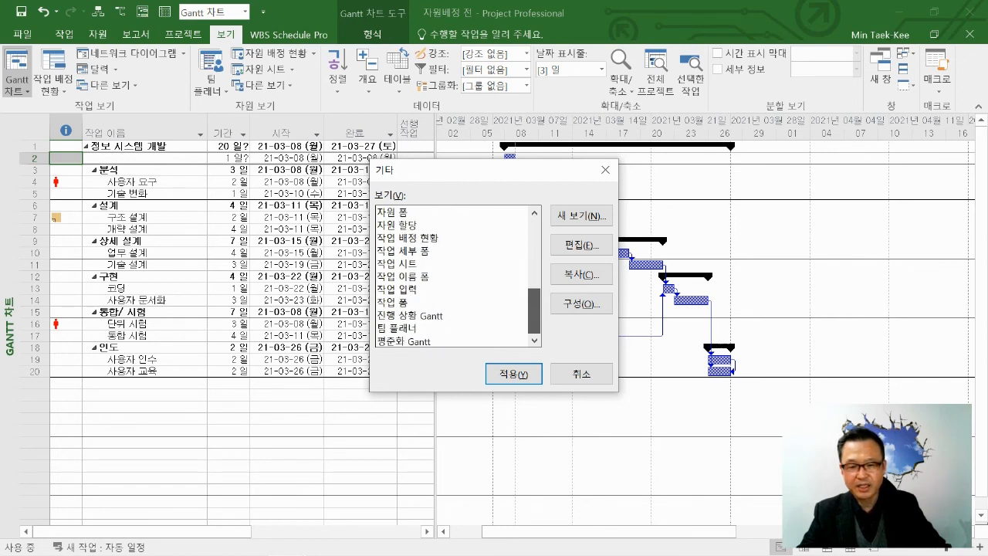
{"action": "left_click_drag", "start_coordinate": [534, 311], "coordinate": [535, 241]}
{"action": "left_click", "coordinate": [581, 374]}
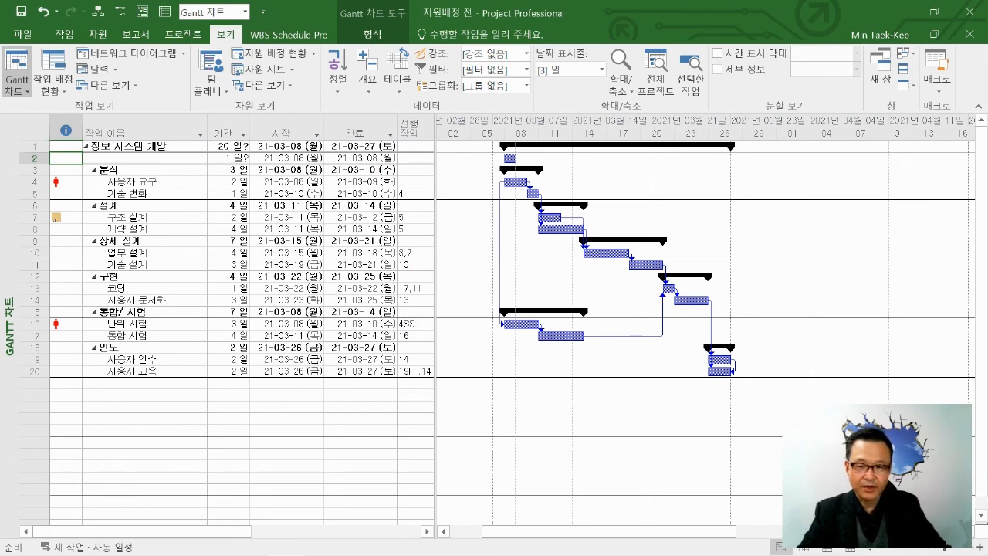
Move the divider between the Gantt table and chart to show part of the 자원 이름 column beside 선행 작업.
{"action": "left_click", "coordinate": [416, 265]}
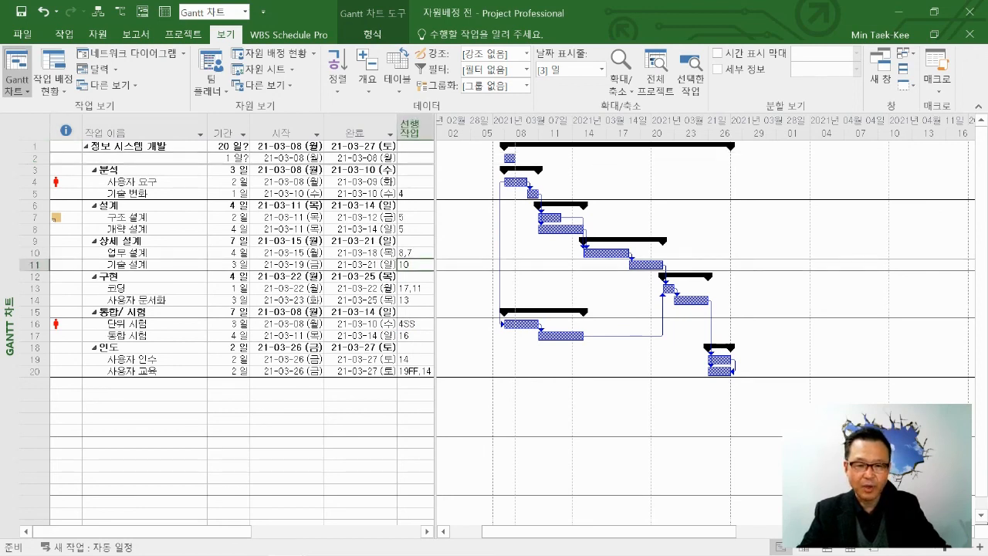
{"action": "left_click_drag", "start_coordinate": [435, 459], "coordinate": [487, 459]}
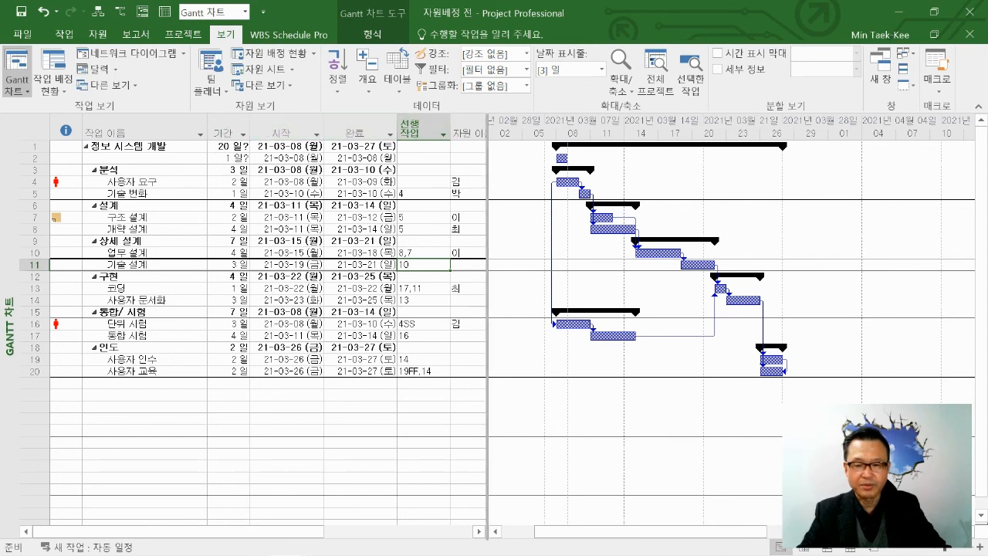
{"action": "left_click_drag", "start_coordinate": [486, 308], "coordinate": [591, 309]}
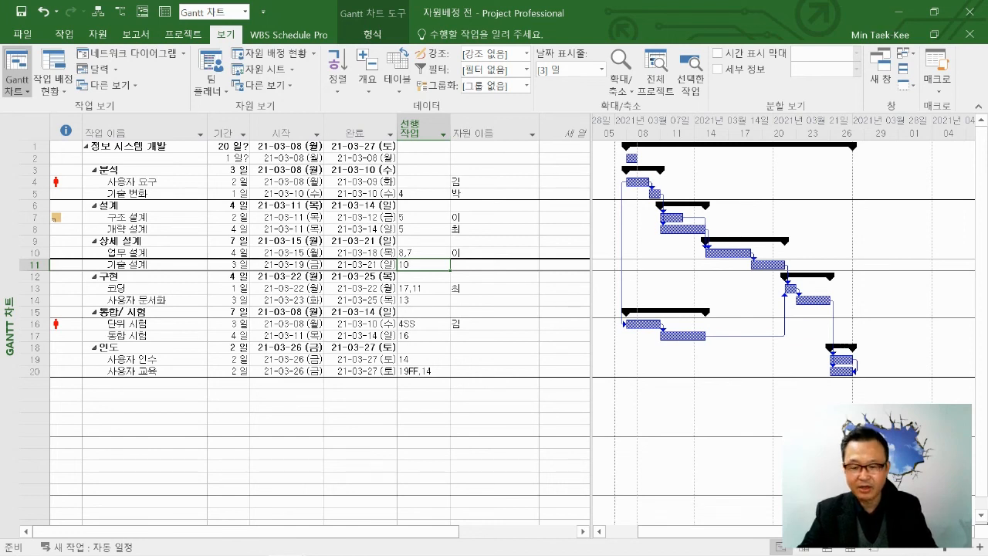
{"action": "left_click_drag", "start_coordinate": [591, 309], "coordinate": [481, 309]}
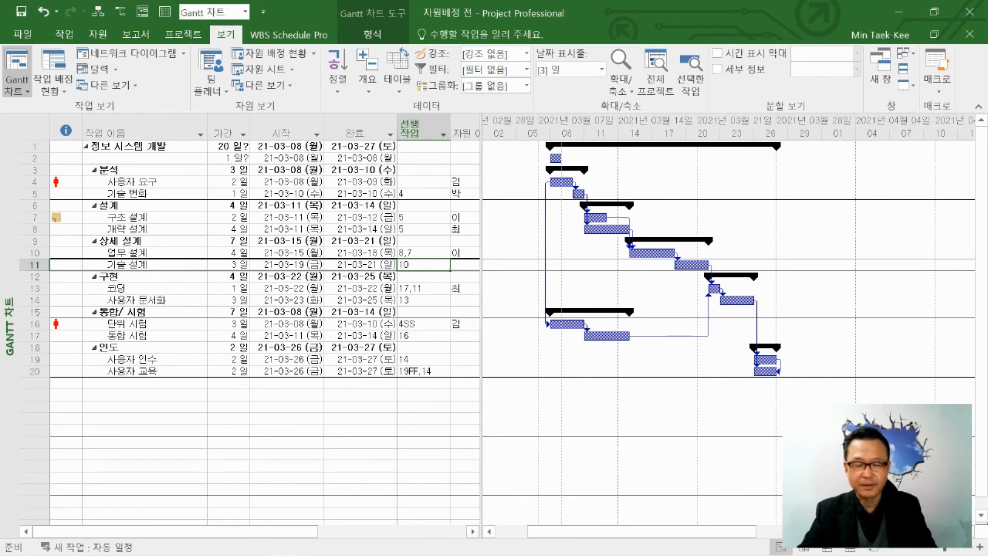